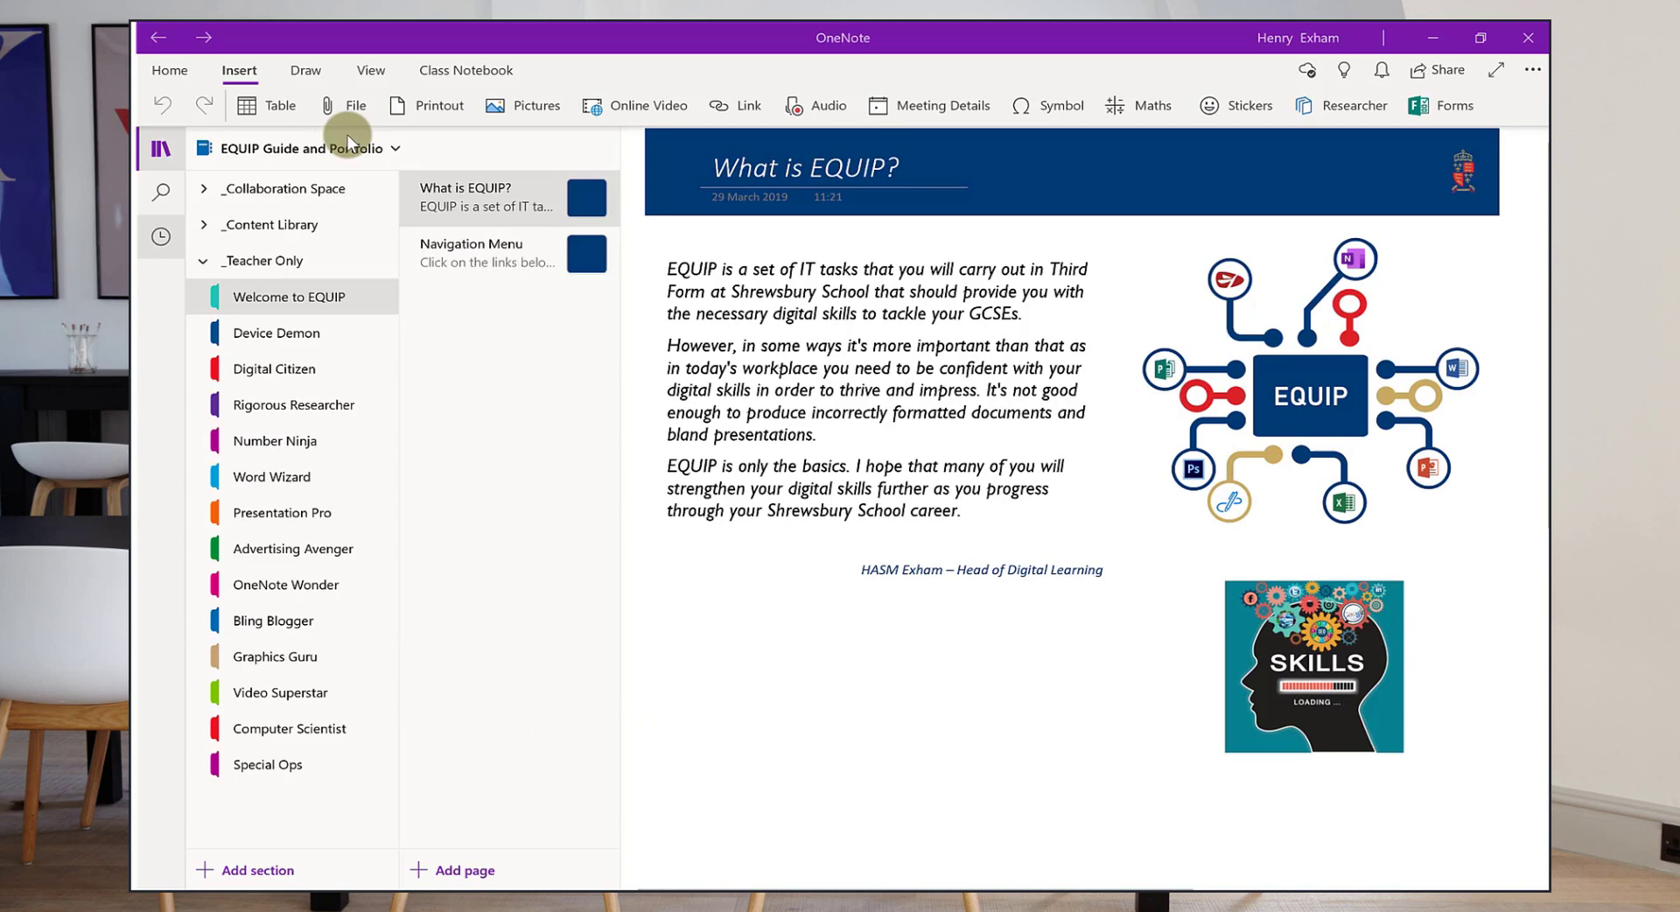
Hide the notebook navigation pane and show it again beside the What is EQUIP? page
{"action": "left_click", "coordinate": [161, 151]}
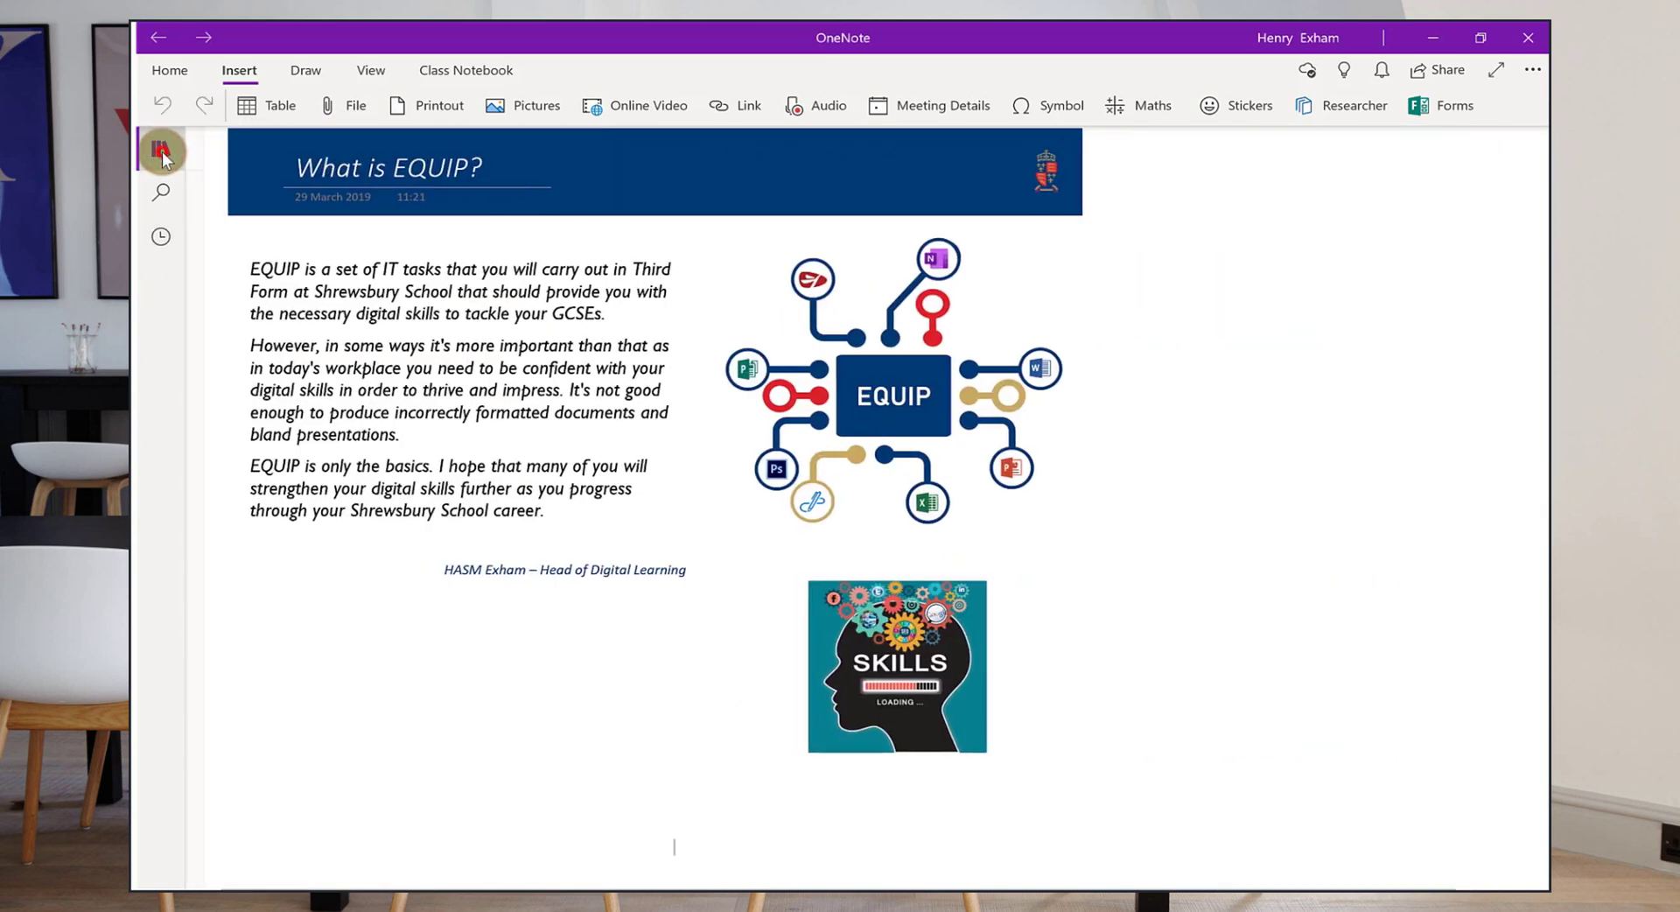
{"action": "left_click", "coordinate": [161, 150]}
{"action": "left_click", "coordinate": [164, 165]}
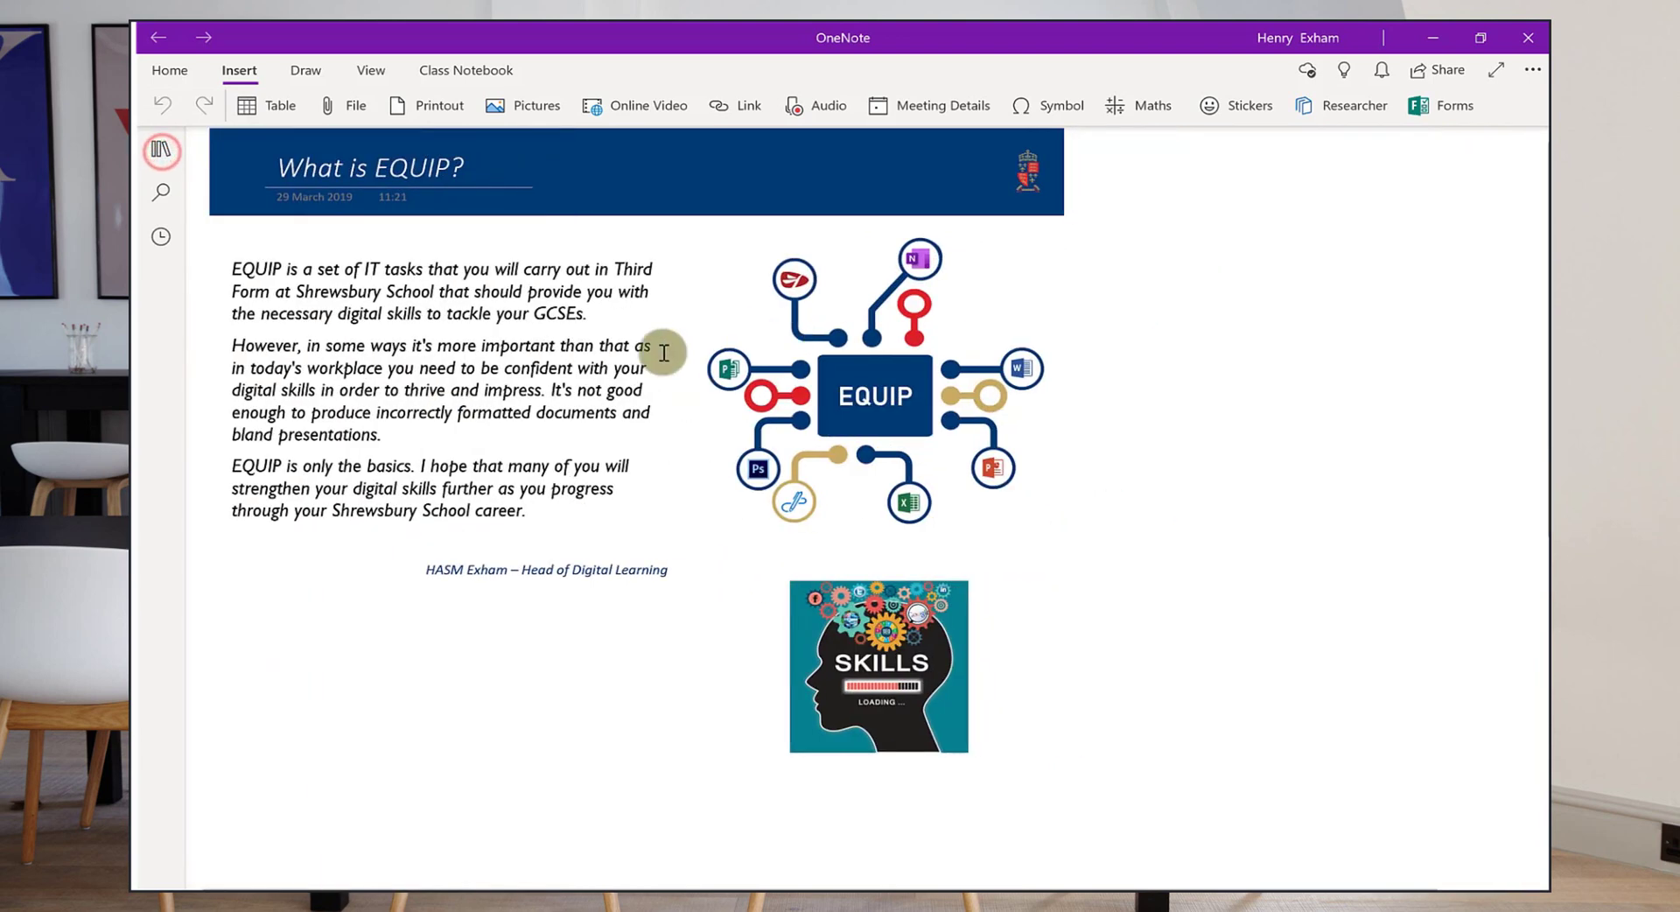
{"action": "left_click", "coordinate": [161, 150]}
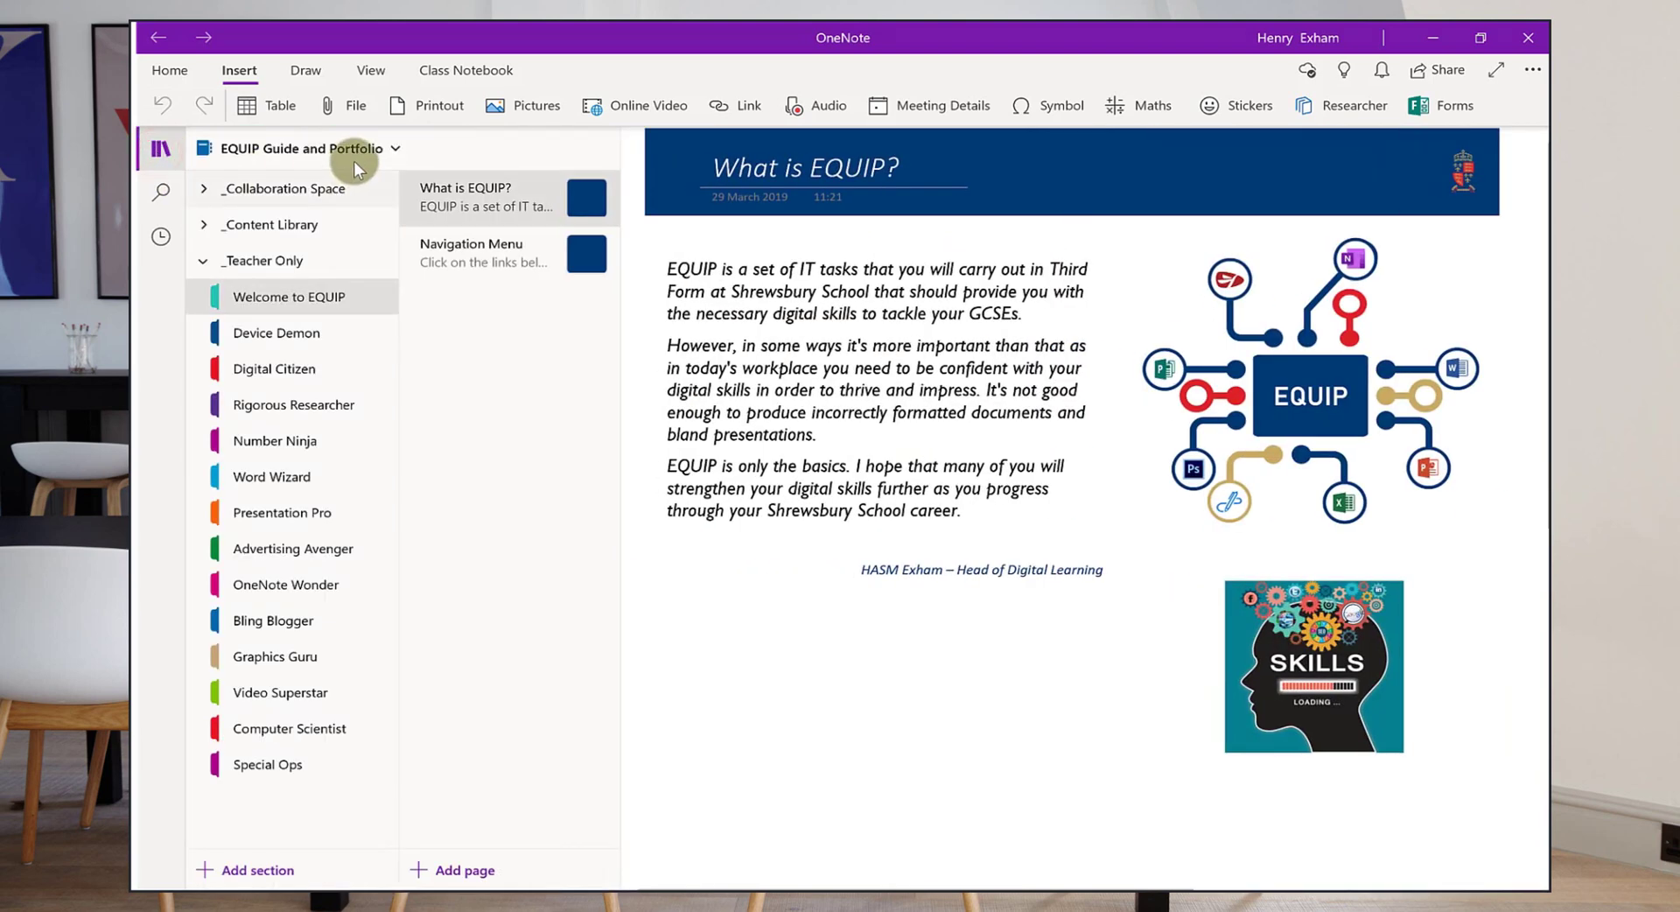
Browse the notebook list and the additional notebooks available to open, and leave without opening any
{"action": "left_click", "coordinate": [385, 147]}
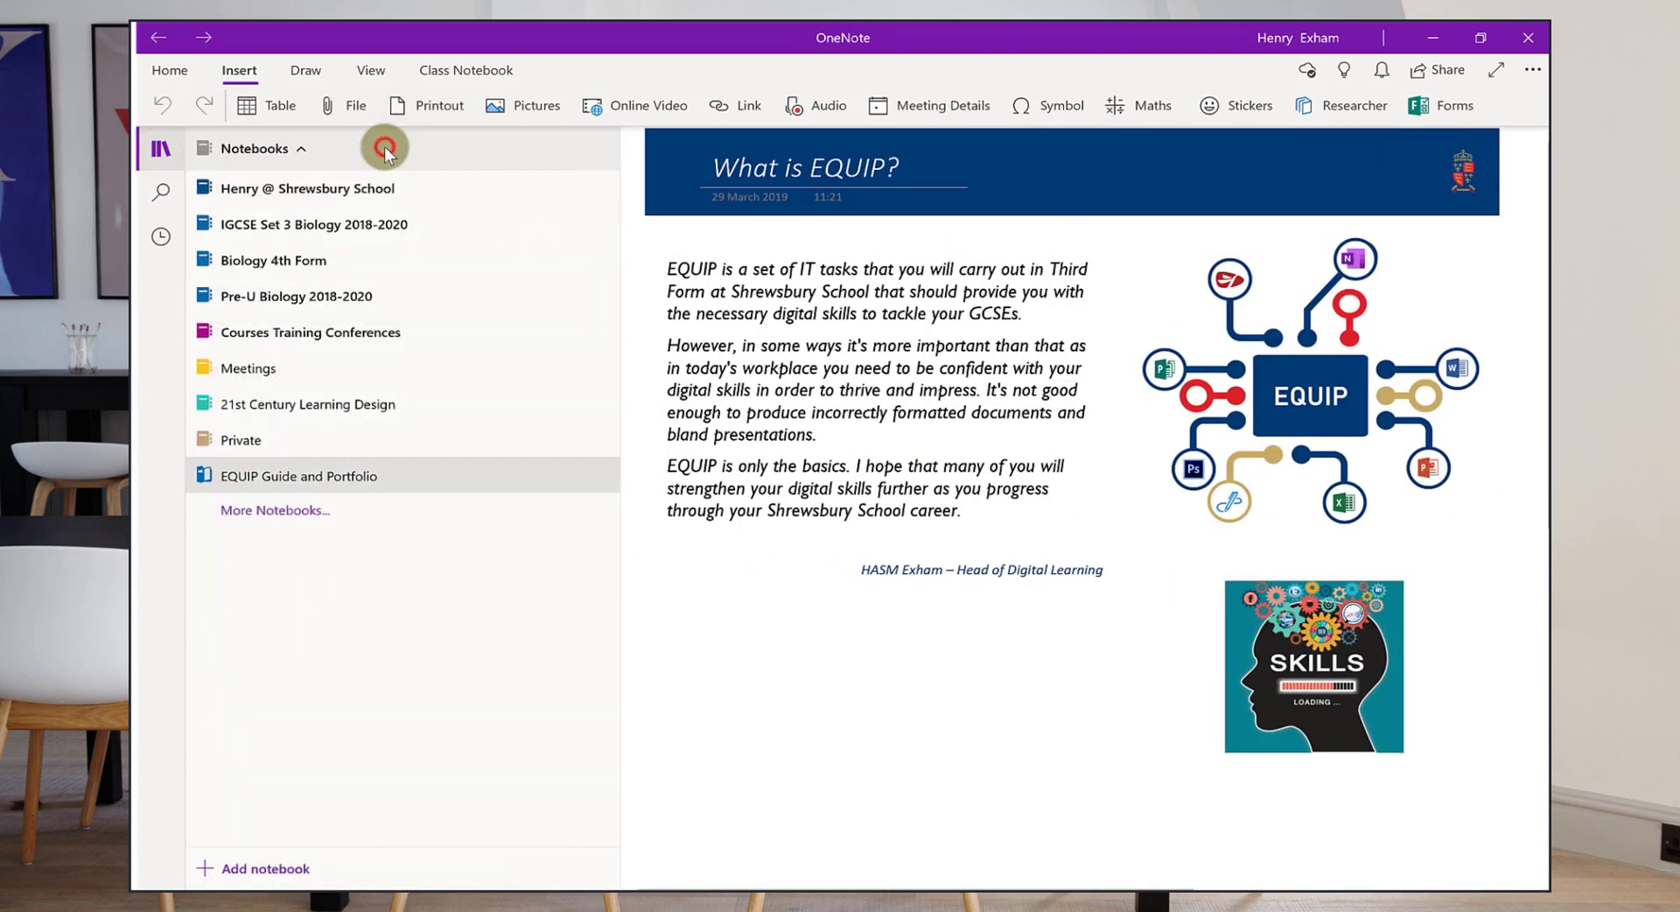
{"action": "left_click", "coordinate": [385, 145]}
{"action": "left_click", "coordinate": [312, 151]}
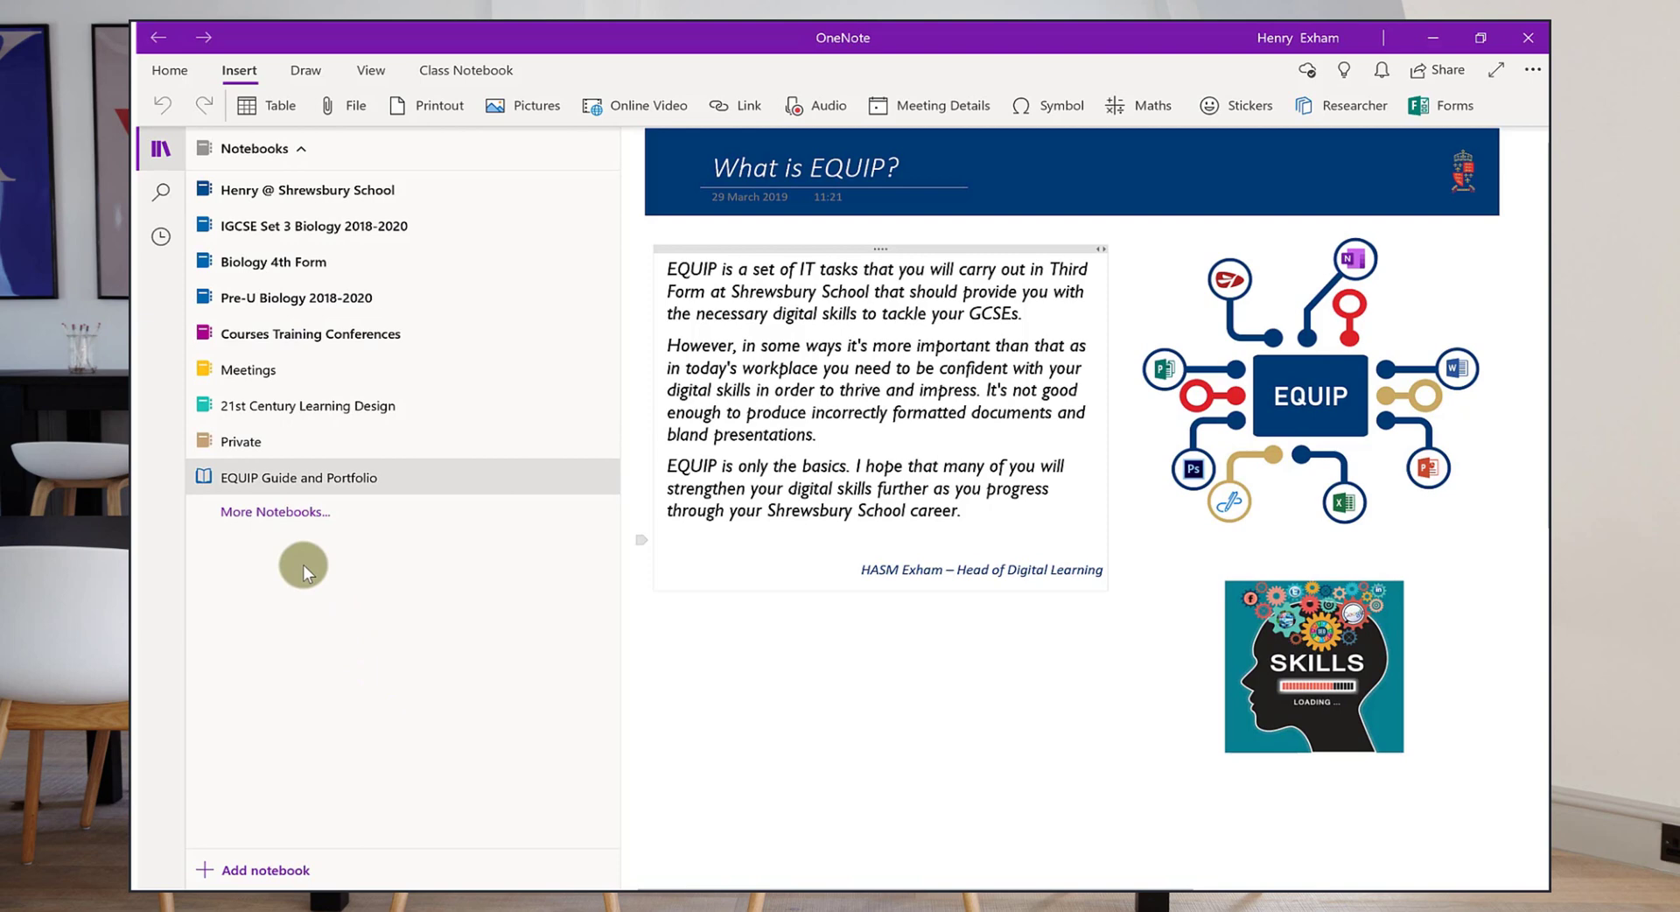
{"action": "left_click", "coordinate": [306, 520]}
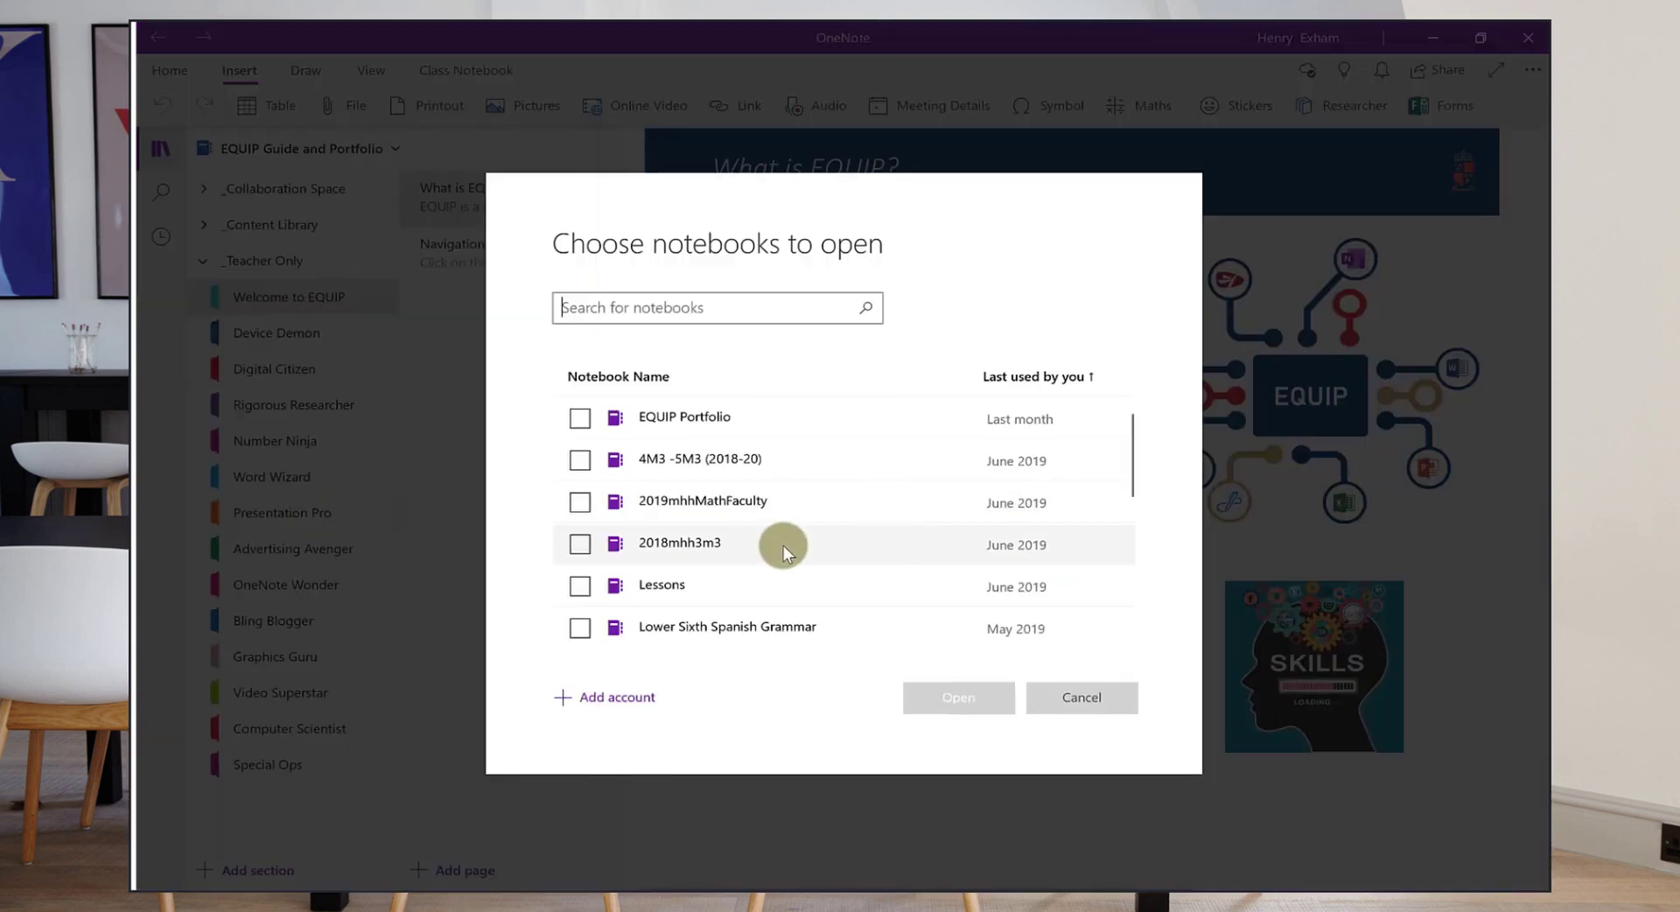
{"action": "scroll", "coordinate": [784, 544], "scroll_direction": "down", "scroll_amount": 5}
{"action": "scroll", "coordinate": [784, 544], "scroll_direction": "up", "scroll_amount": 5}
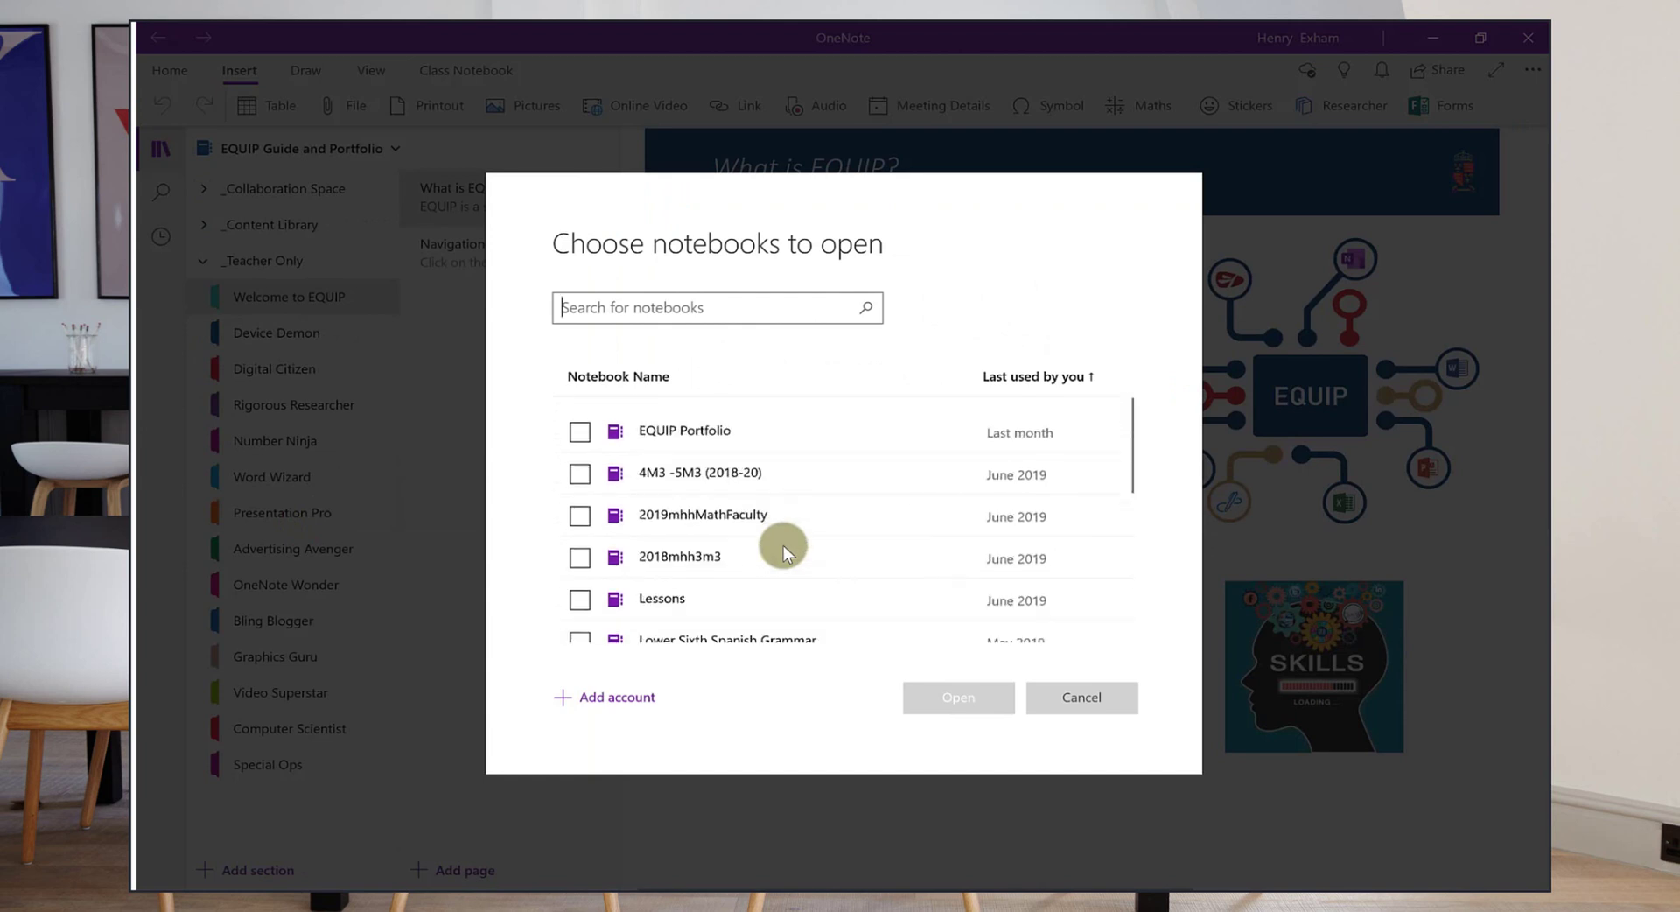
{"action": "scroll", "coordinate": [784, 544], "scroll_direction": "down", "scroll_amount": 2}
{"action": "scroll", "coordinate": [784, 545], "scroll_direction": "down", "scroll_amount": 3}
{"action": "scroll", "coordinate": [785, 544], "scroll_direction": "up", "scroll_amount": 5}
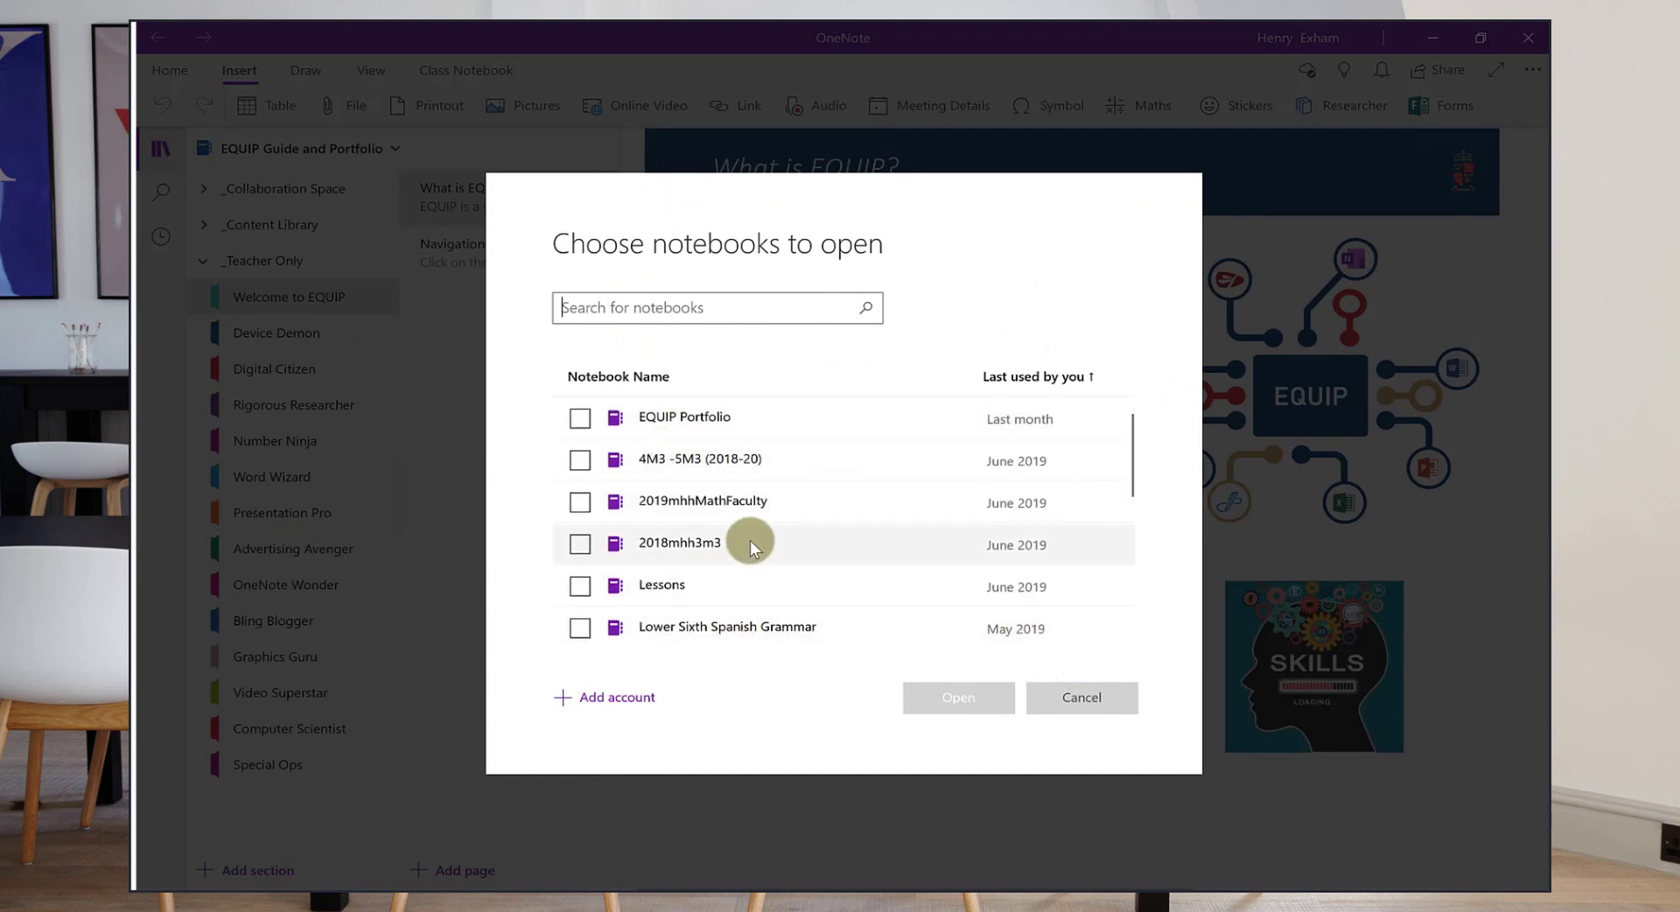
{"action": "scroll", "coordinate": [749, 539], "scroll_direction": "down", "scroll_amount": 3}
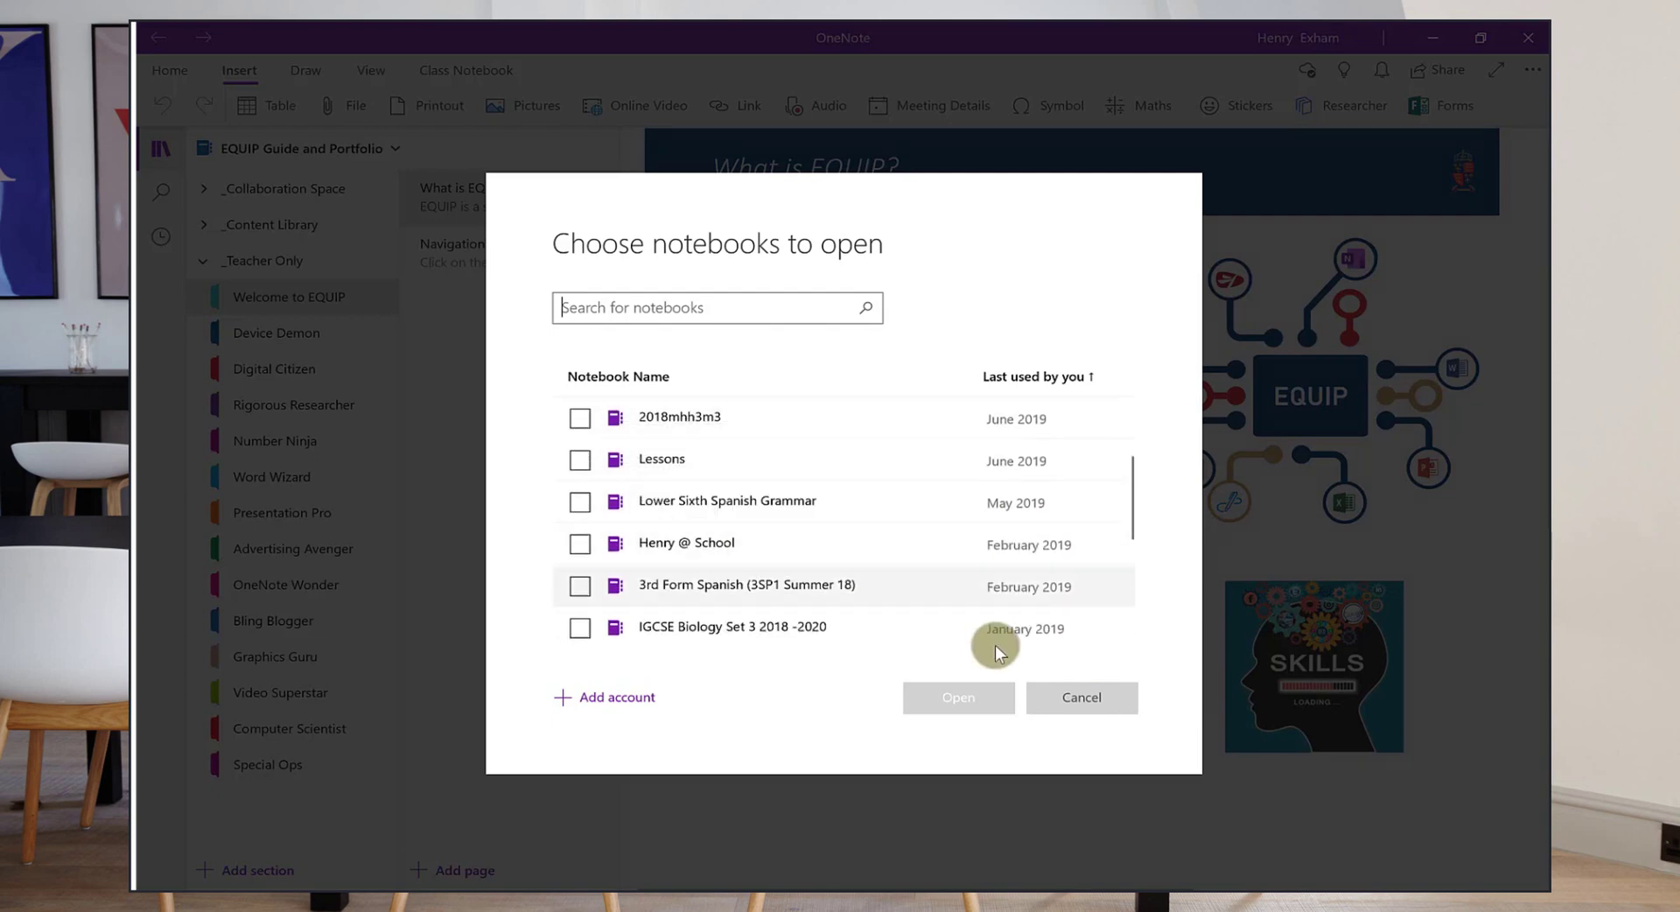
{"action": "left_click", "coordinate": [1082, 697]}
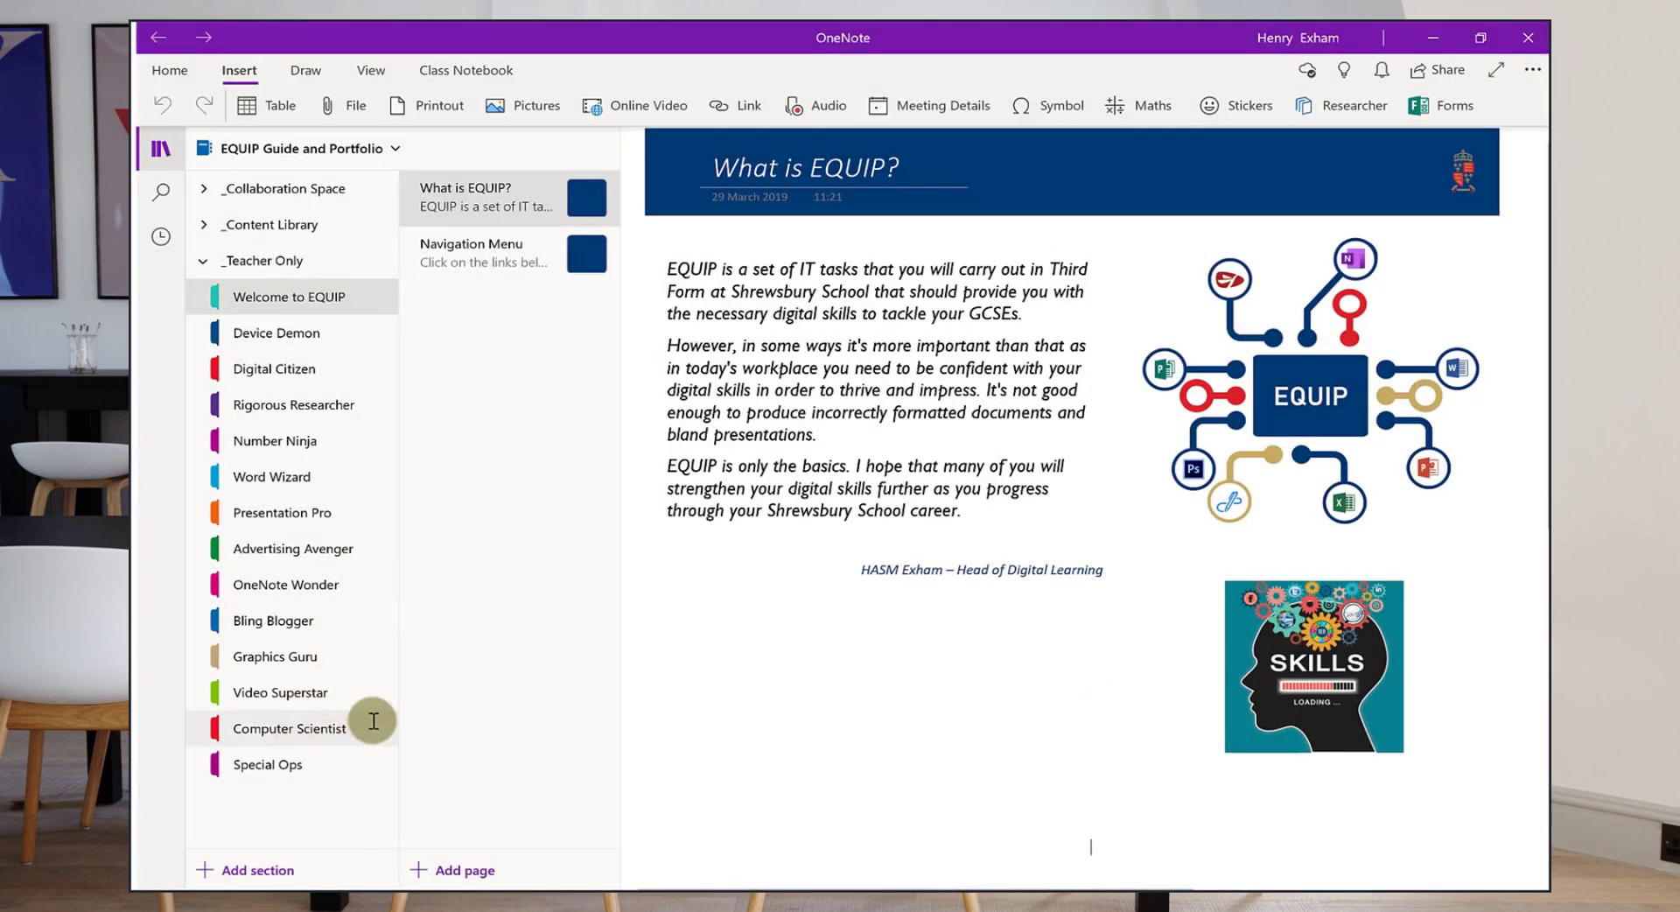
Start creating a new blank notebook and name it Test
{"action": "left_click", "coordinate": [341, 149]}
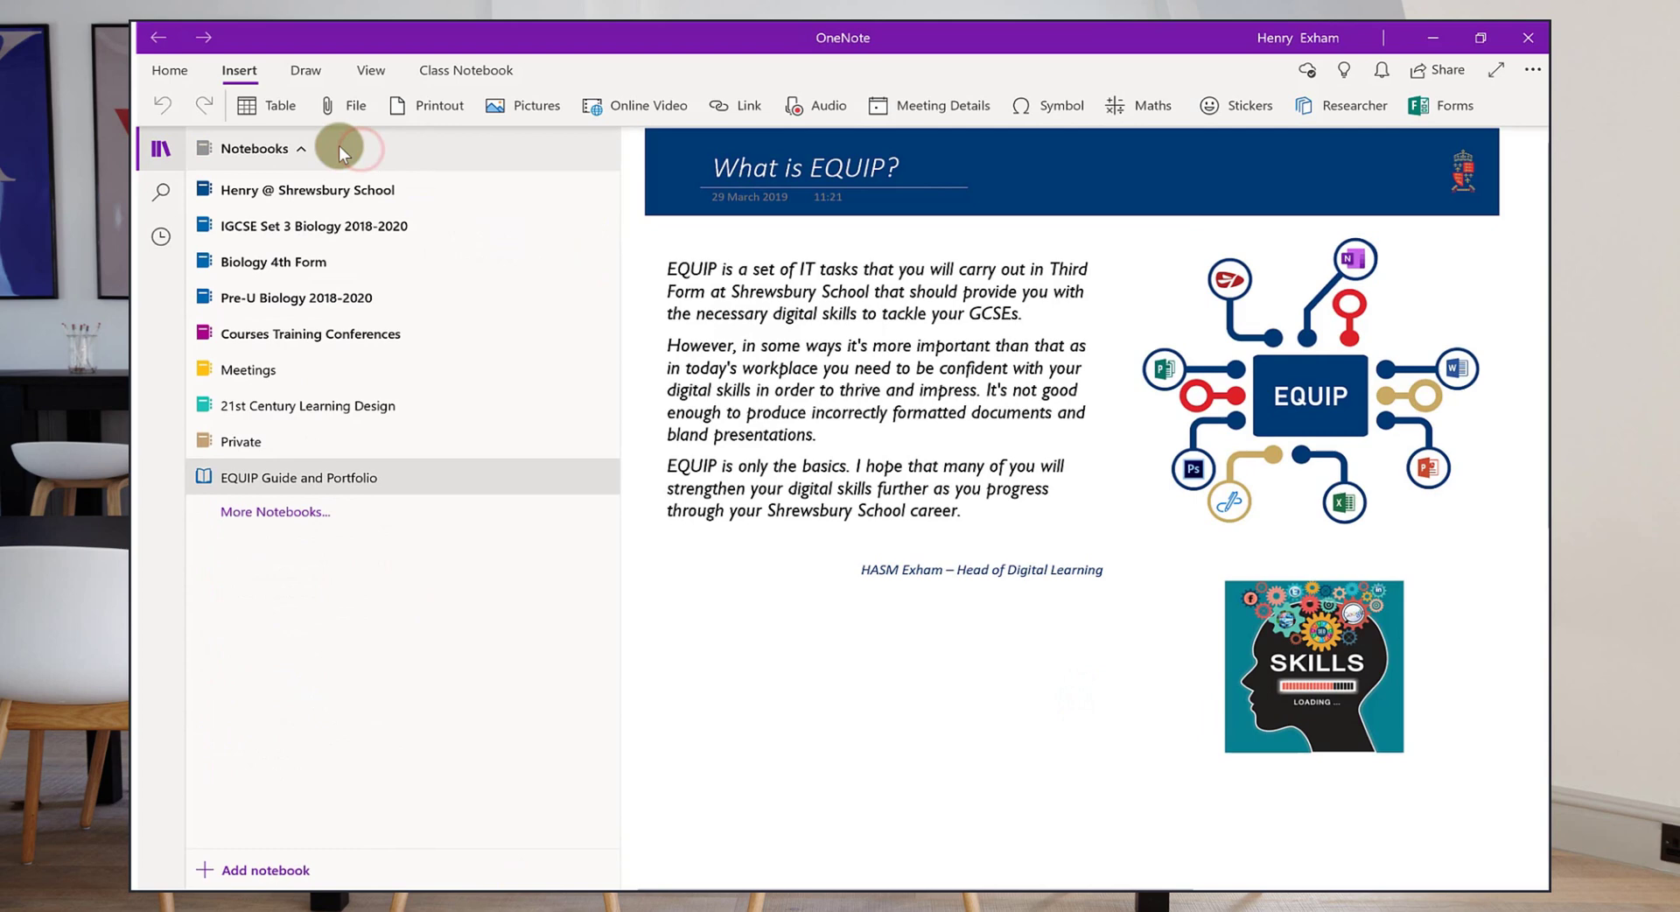
{"action": "left_click", "coordinate": [252, 866]}
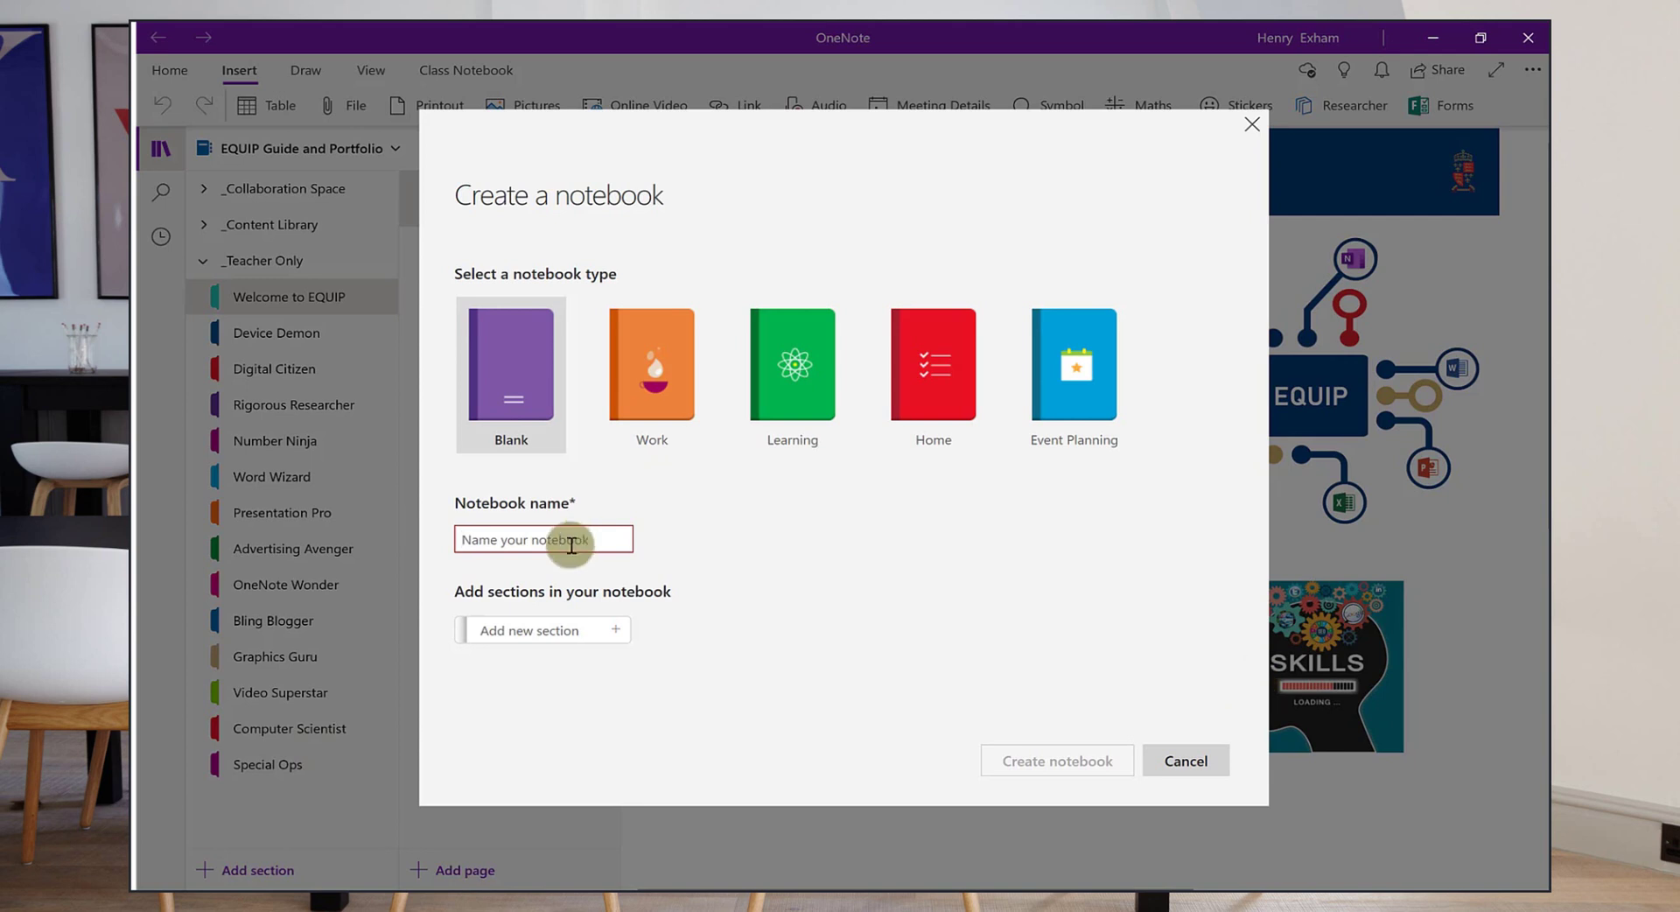
{"action": "type", "text": "Test"}
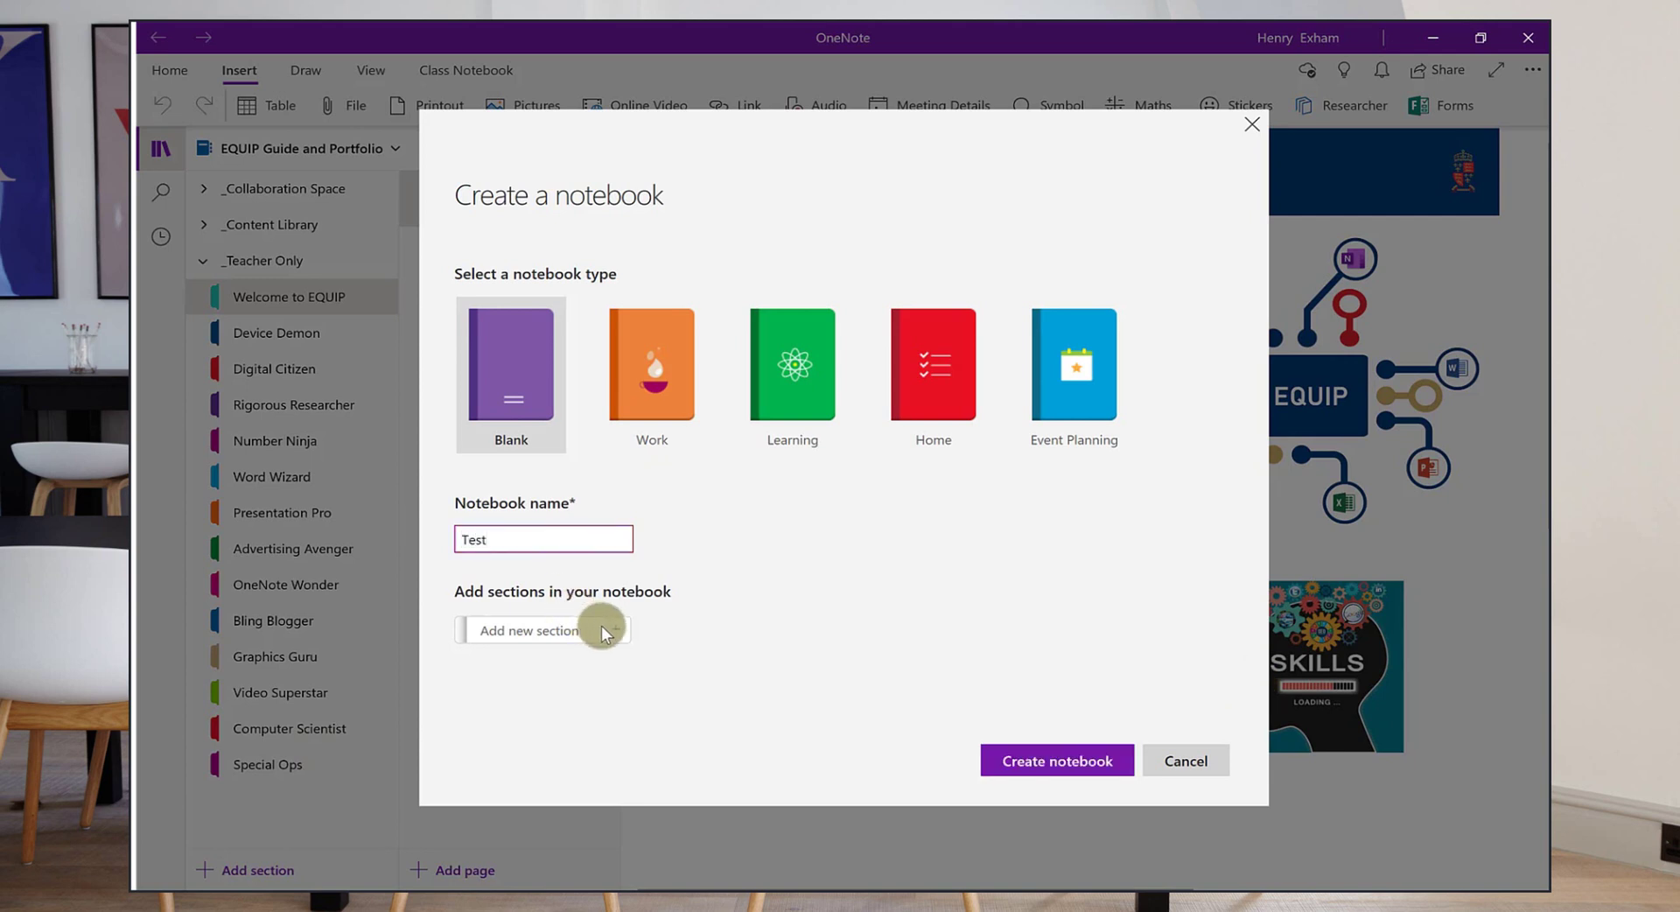
Add two sections named Section 1 and Section 2 to the new notebook and create it
{"action": "left_click", "coordinate": [617, 630]}
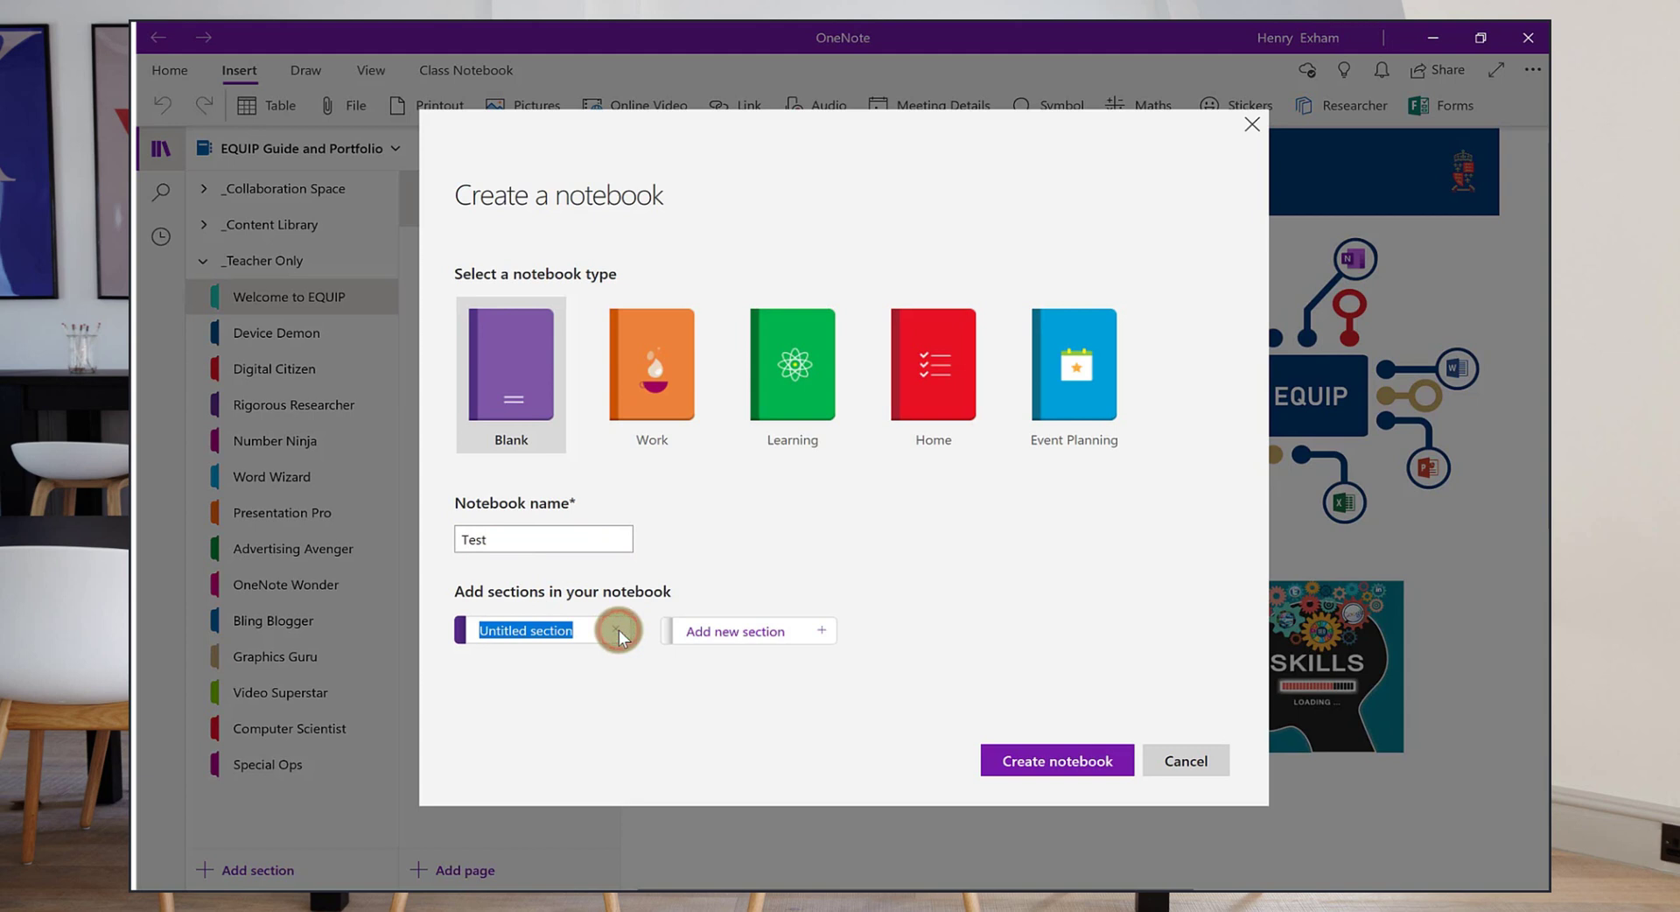
{"action": "left_click", "coordinate": [565, 632]}
{"action": "double_click", "coordinate": [565, 631]}
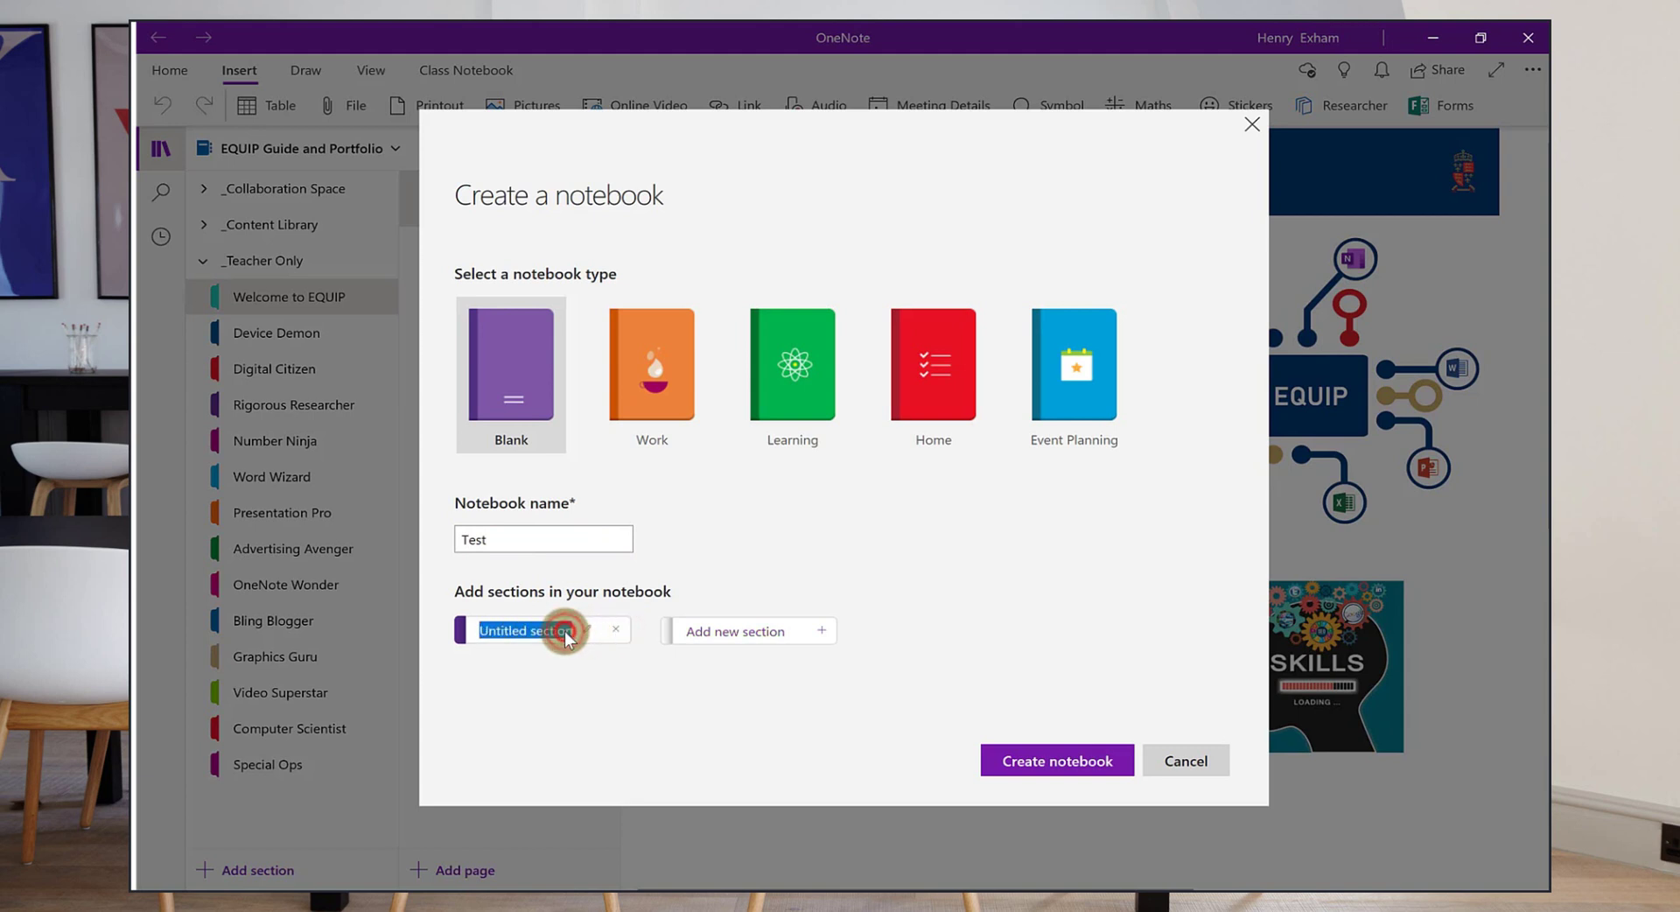
{"action": "type", "text": "Section 1"}
{"action": "left_click", "coordinate": [718, 639]}
{"action": "type", "text": "Section"}
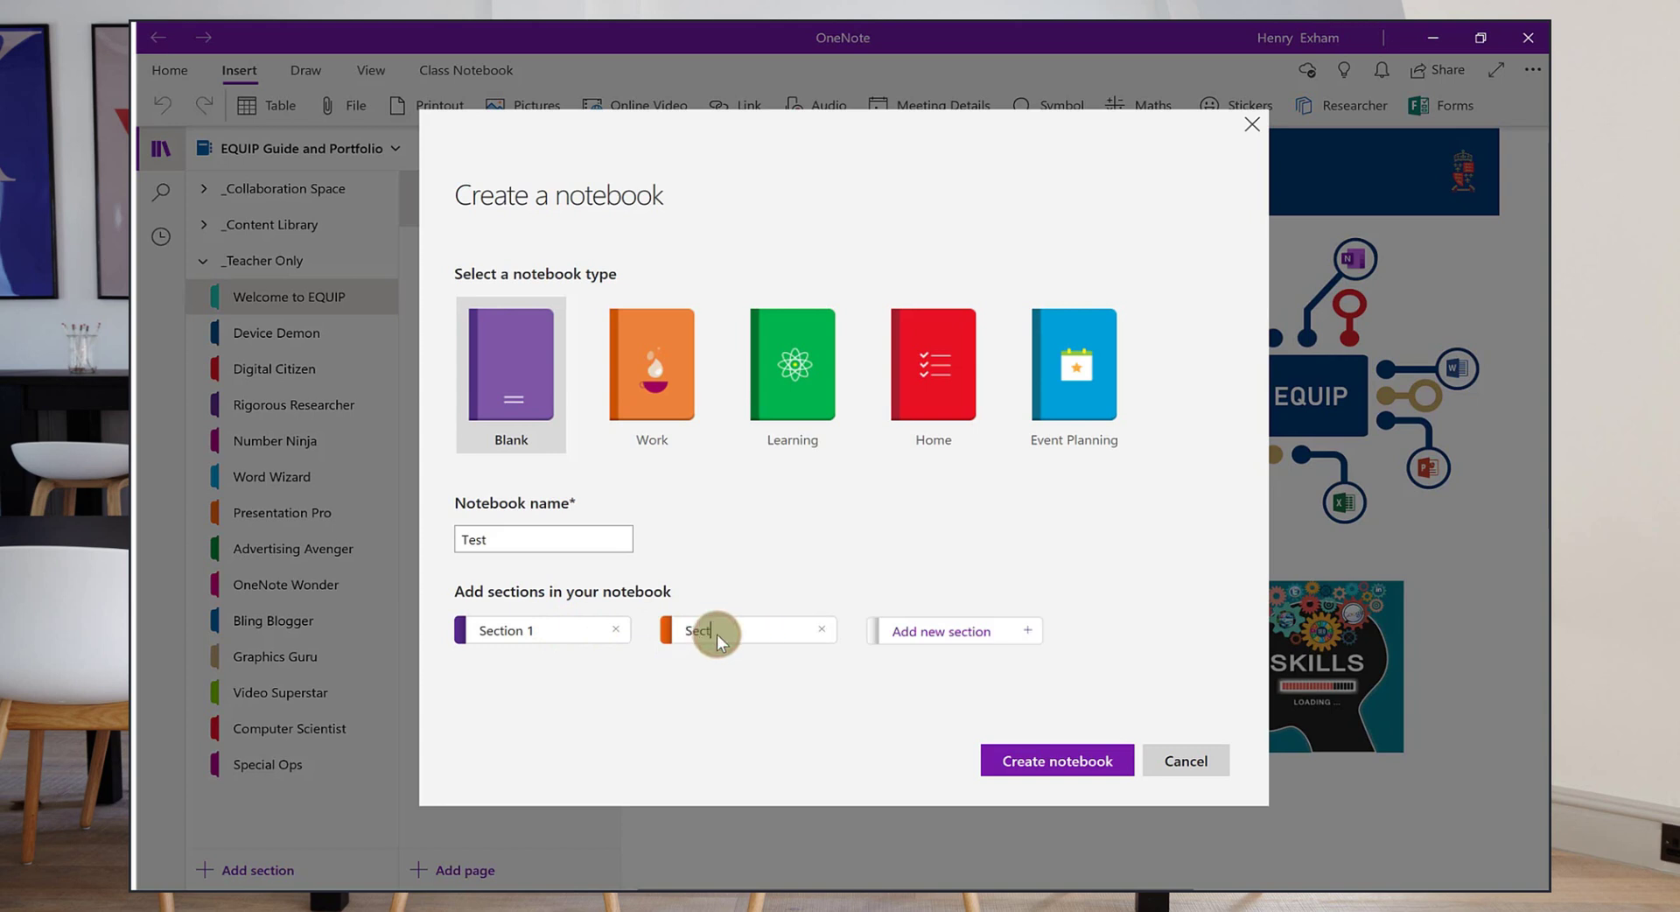
{"action": "type", "text": " 2"}
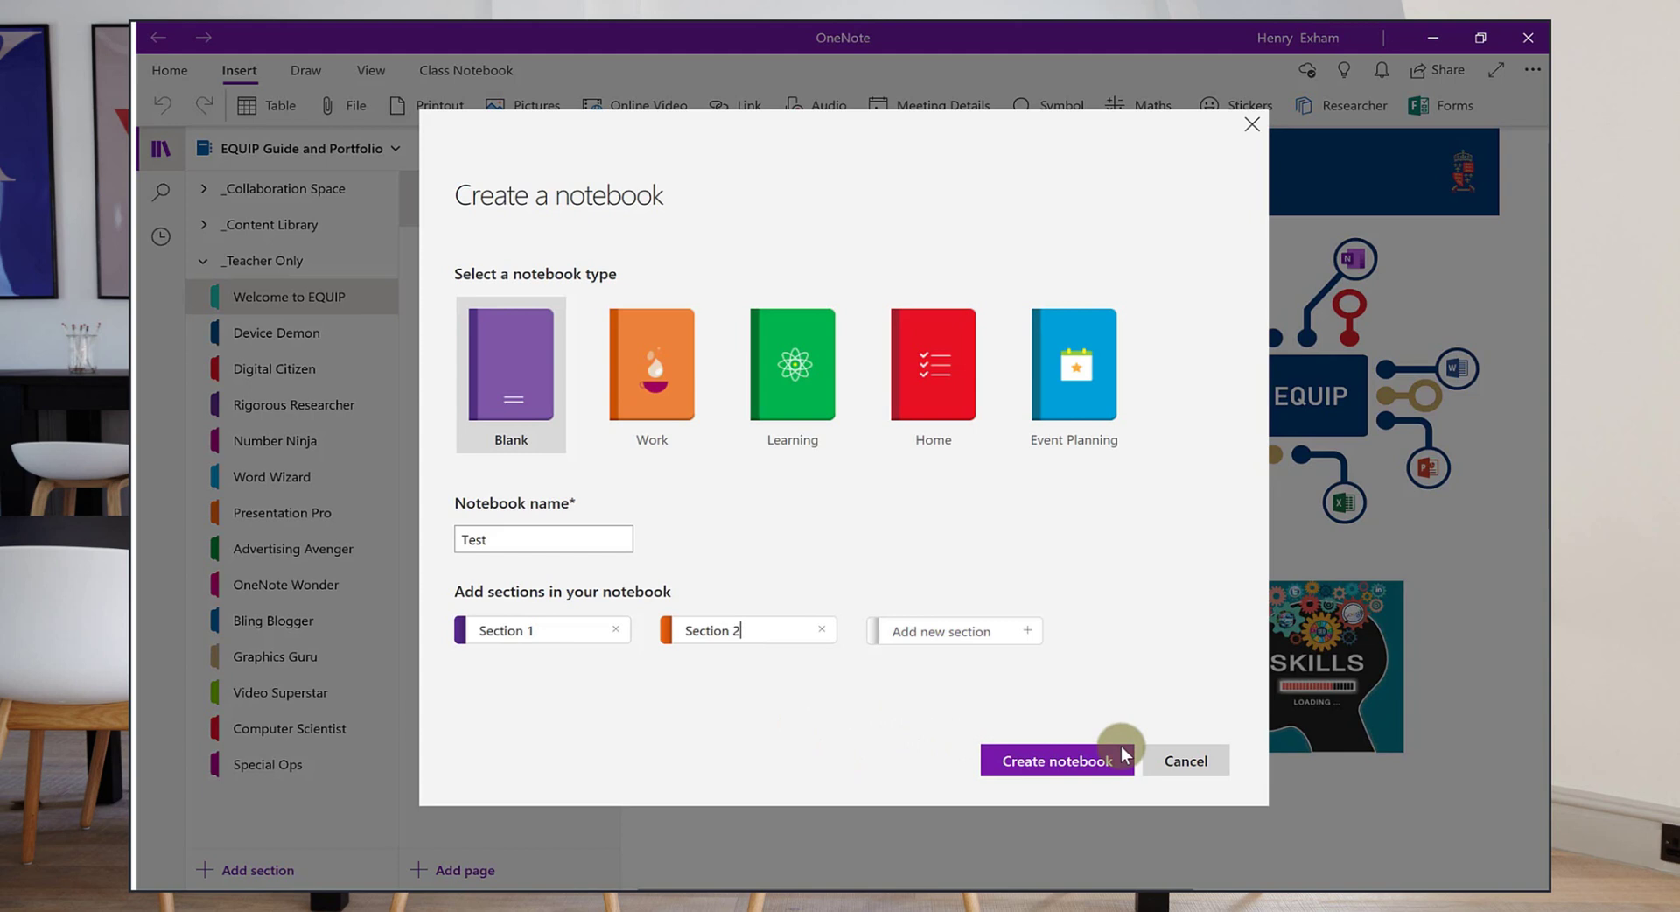
{"action": "left_click", "coordinate": [1044, 761]}
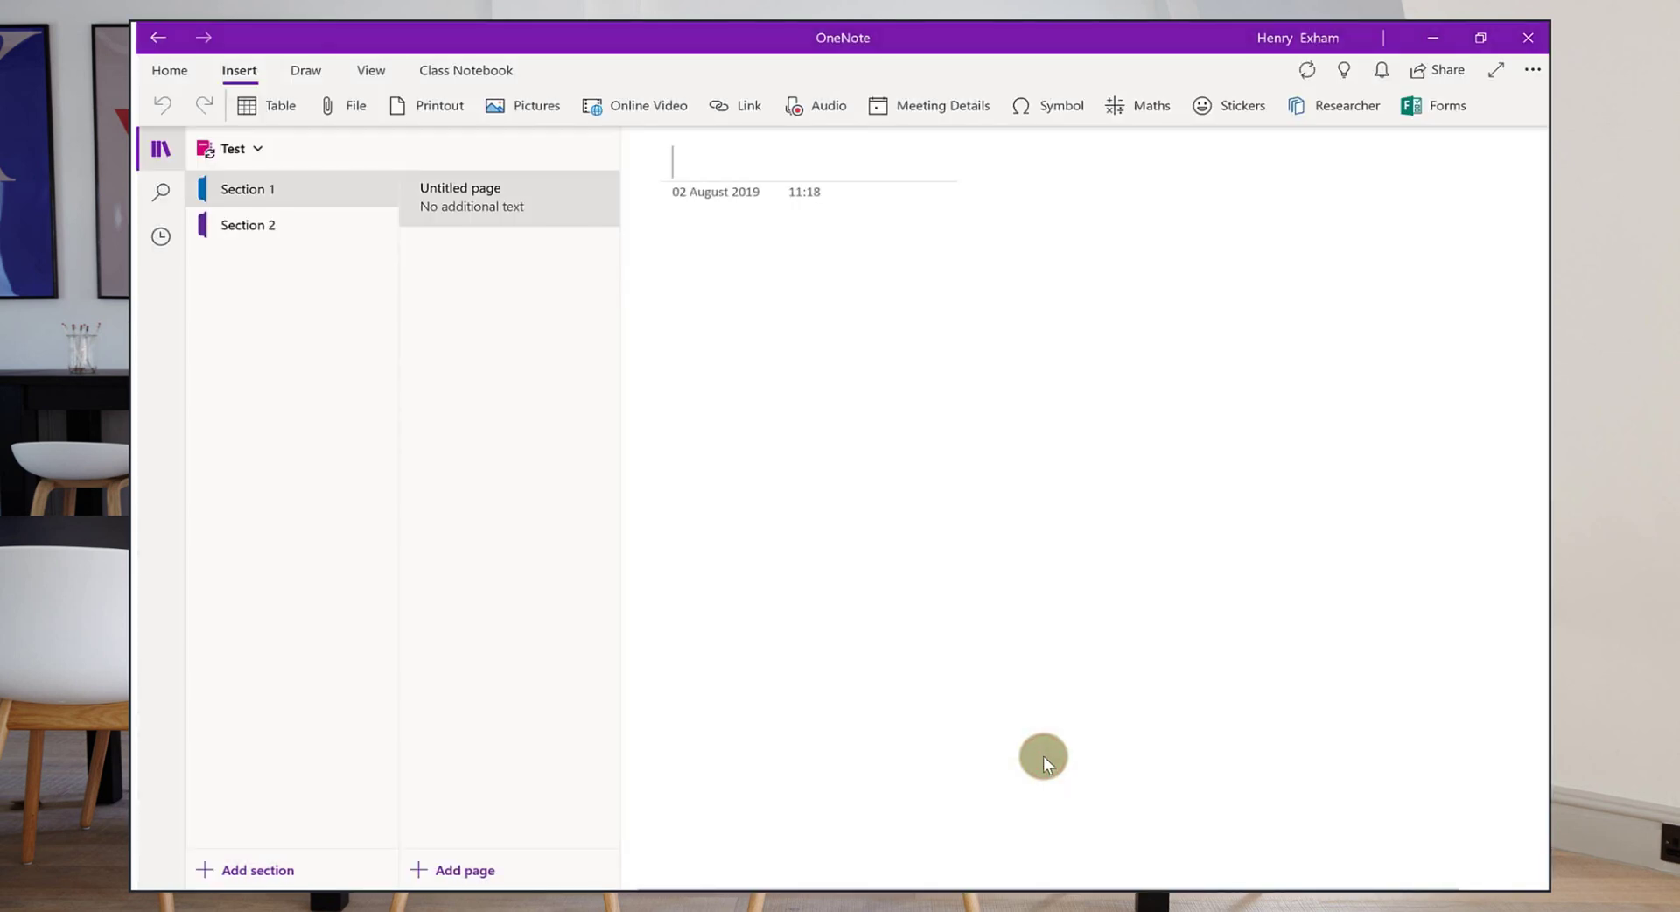
Reopen the Test notebook from the notebook list and add a section named Section 3
{"action": "left_click", "coordinate": [249, 150]}
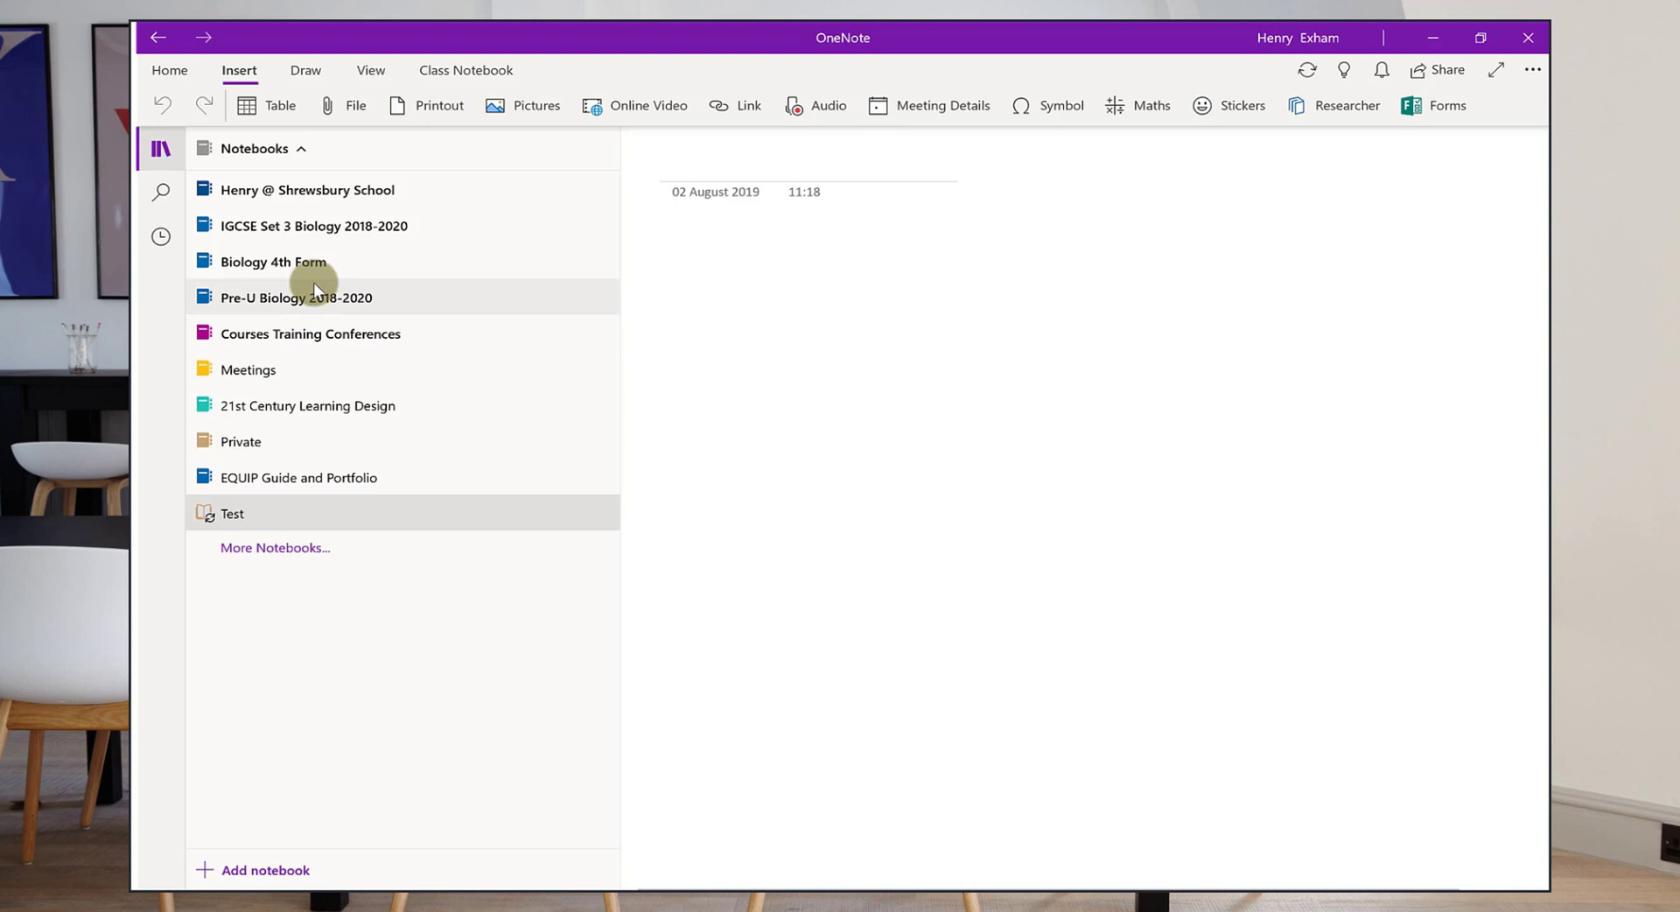
{"action": "left_click", "coordinate": [302, 514]}
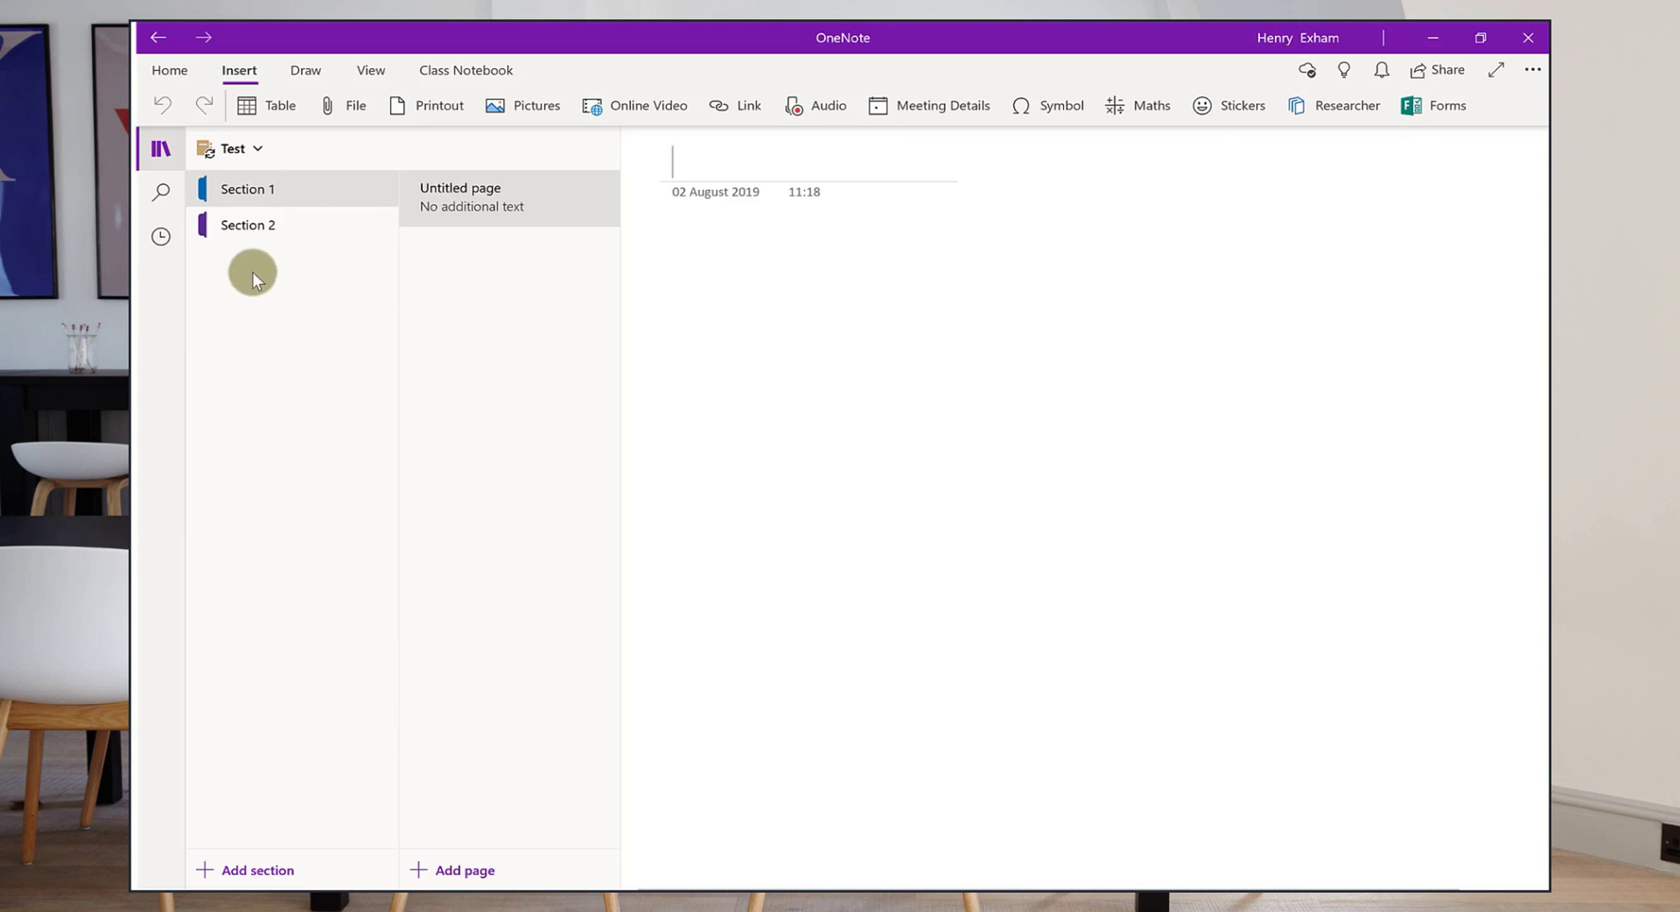
{"action": "left_click", "coordinate": [249, 857]}
{"action": "type", "text": "Section 3"}
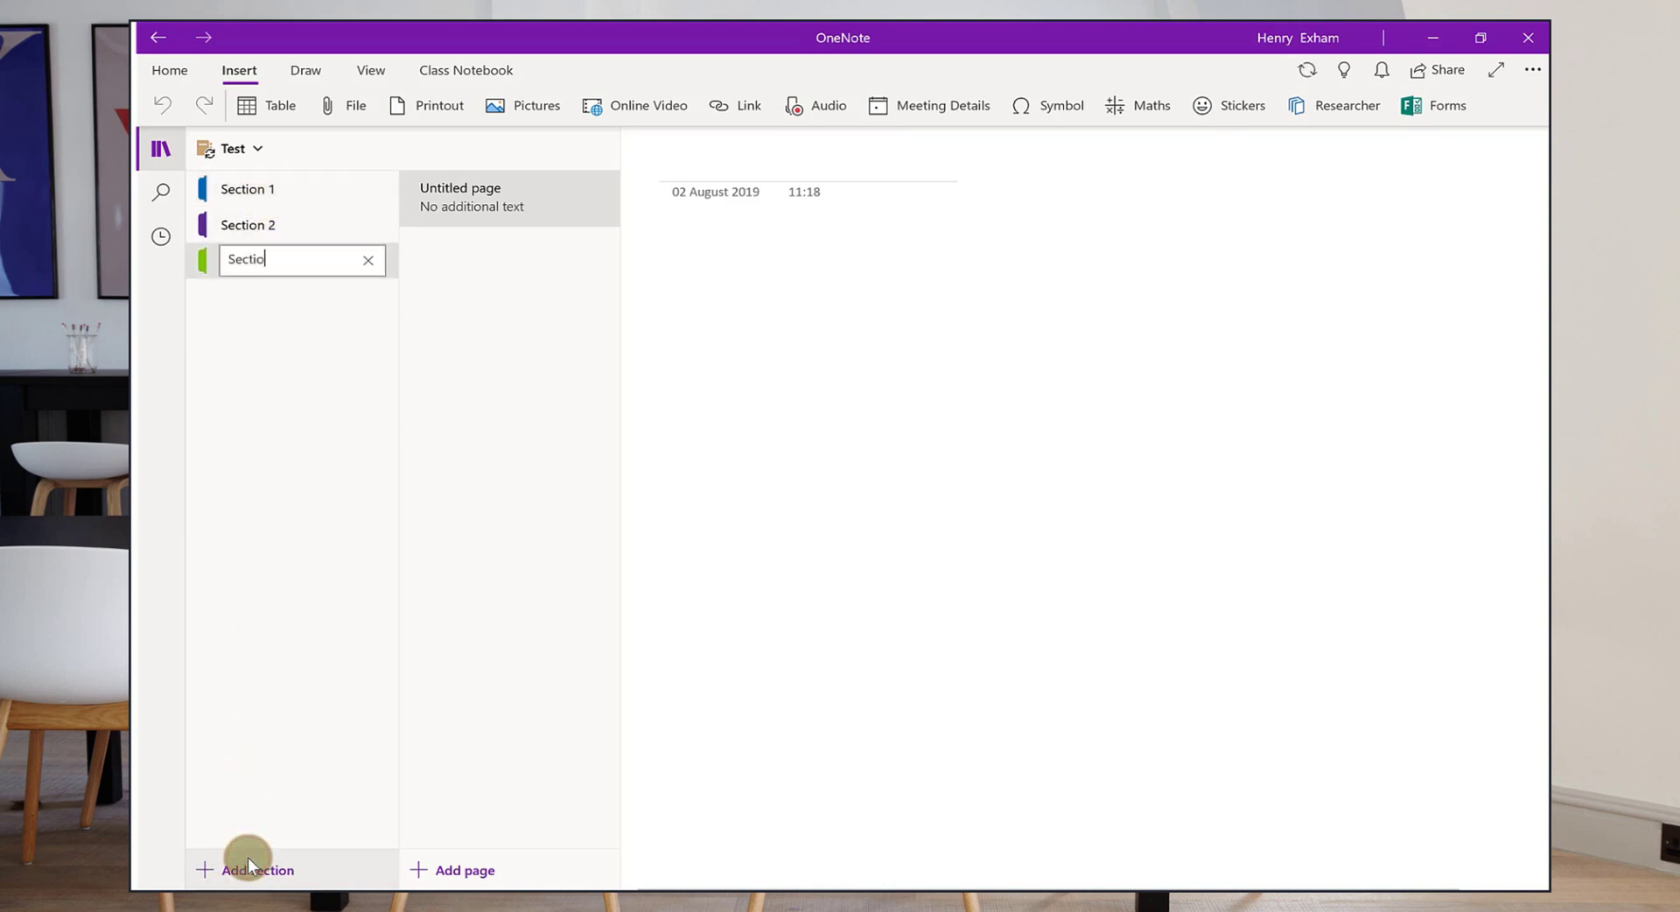
{"action": "left_click", "coordinate": [266, 746]}
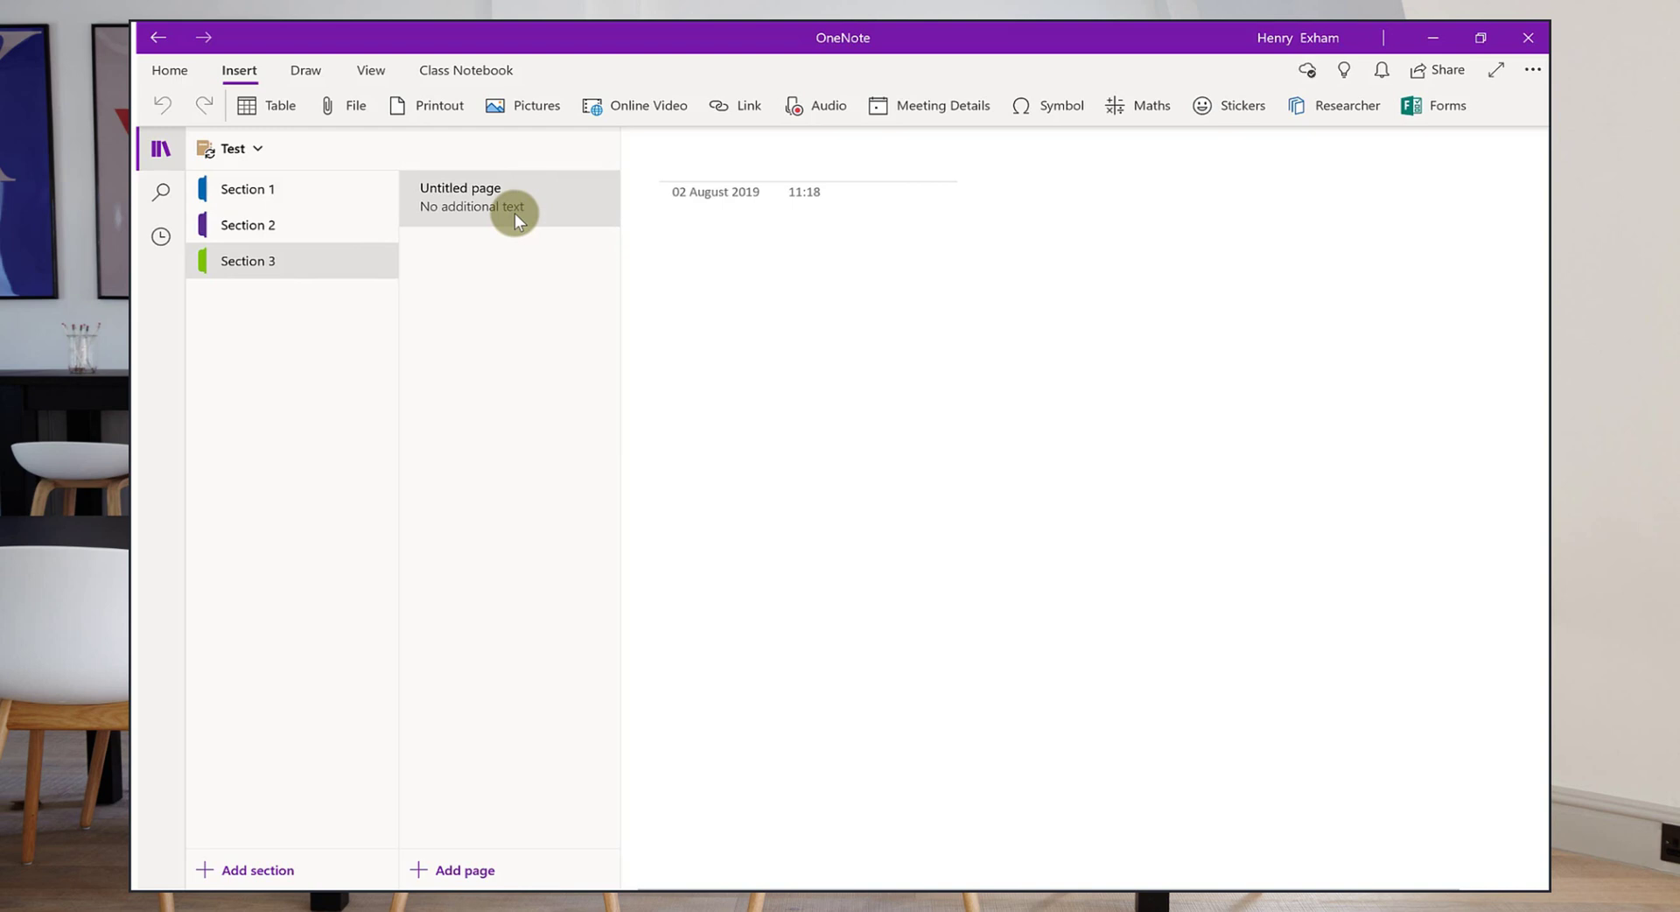
Title the untitled page in Section 1 "Test page 1"
{"action": "left_click", "coordinate": [280, 191]}
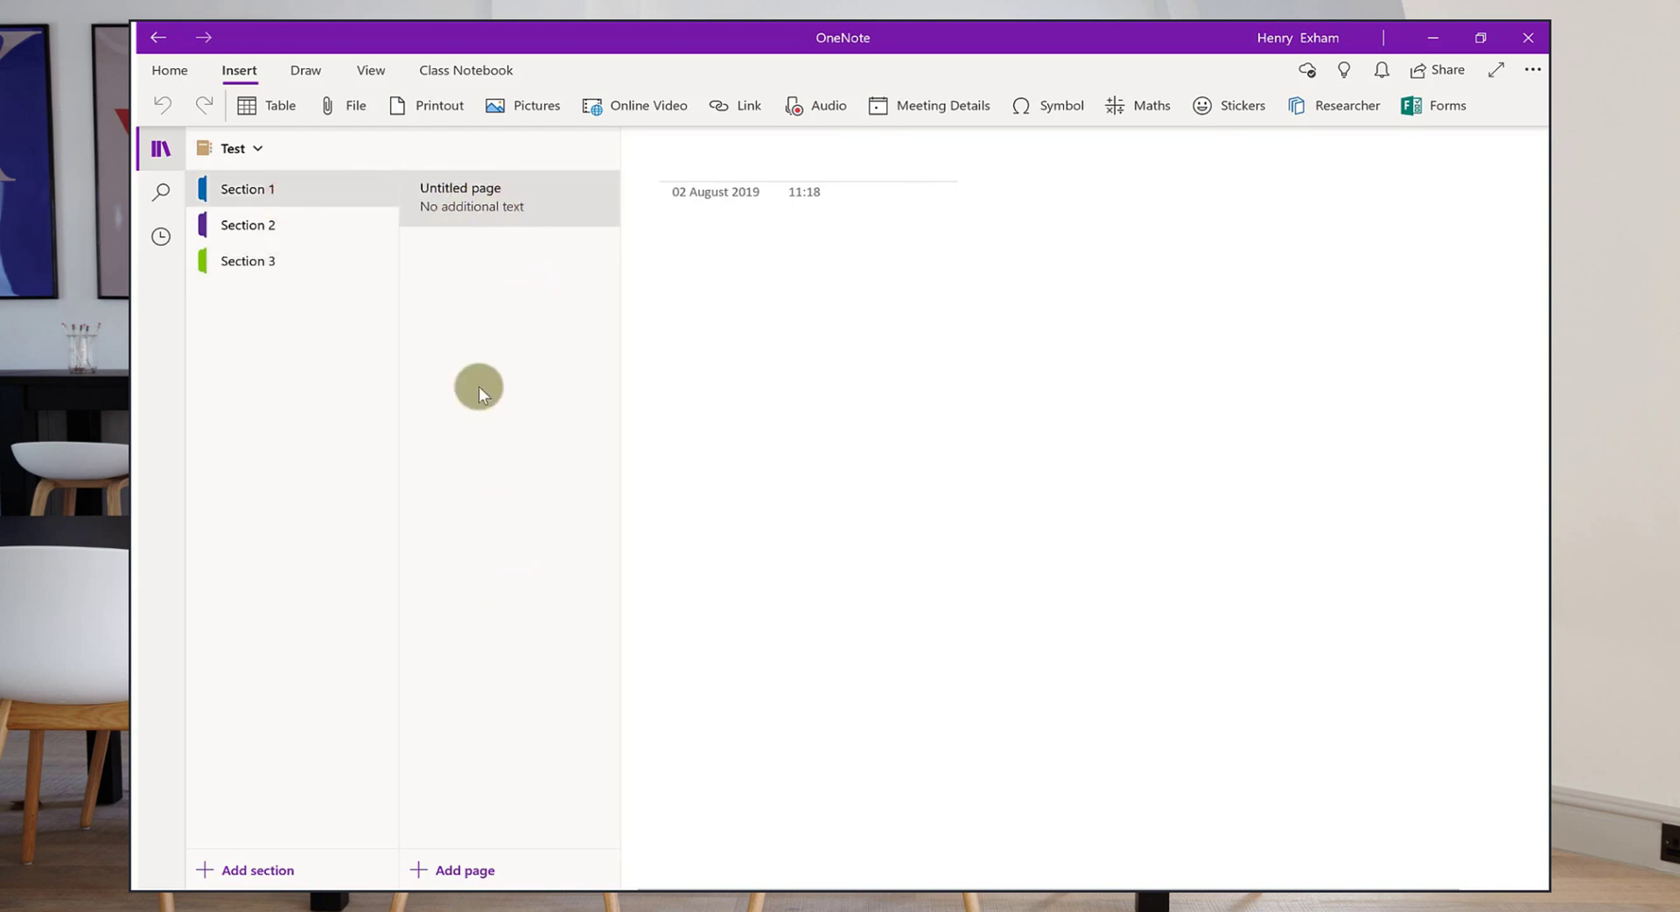
{"action": "left_click", "coordinate": [717, 160]}
{"action": "type", "text": "Test page 1"}
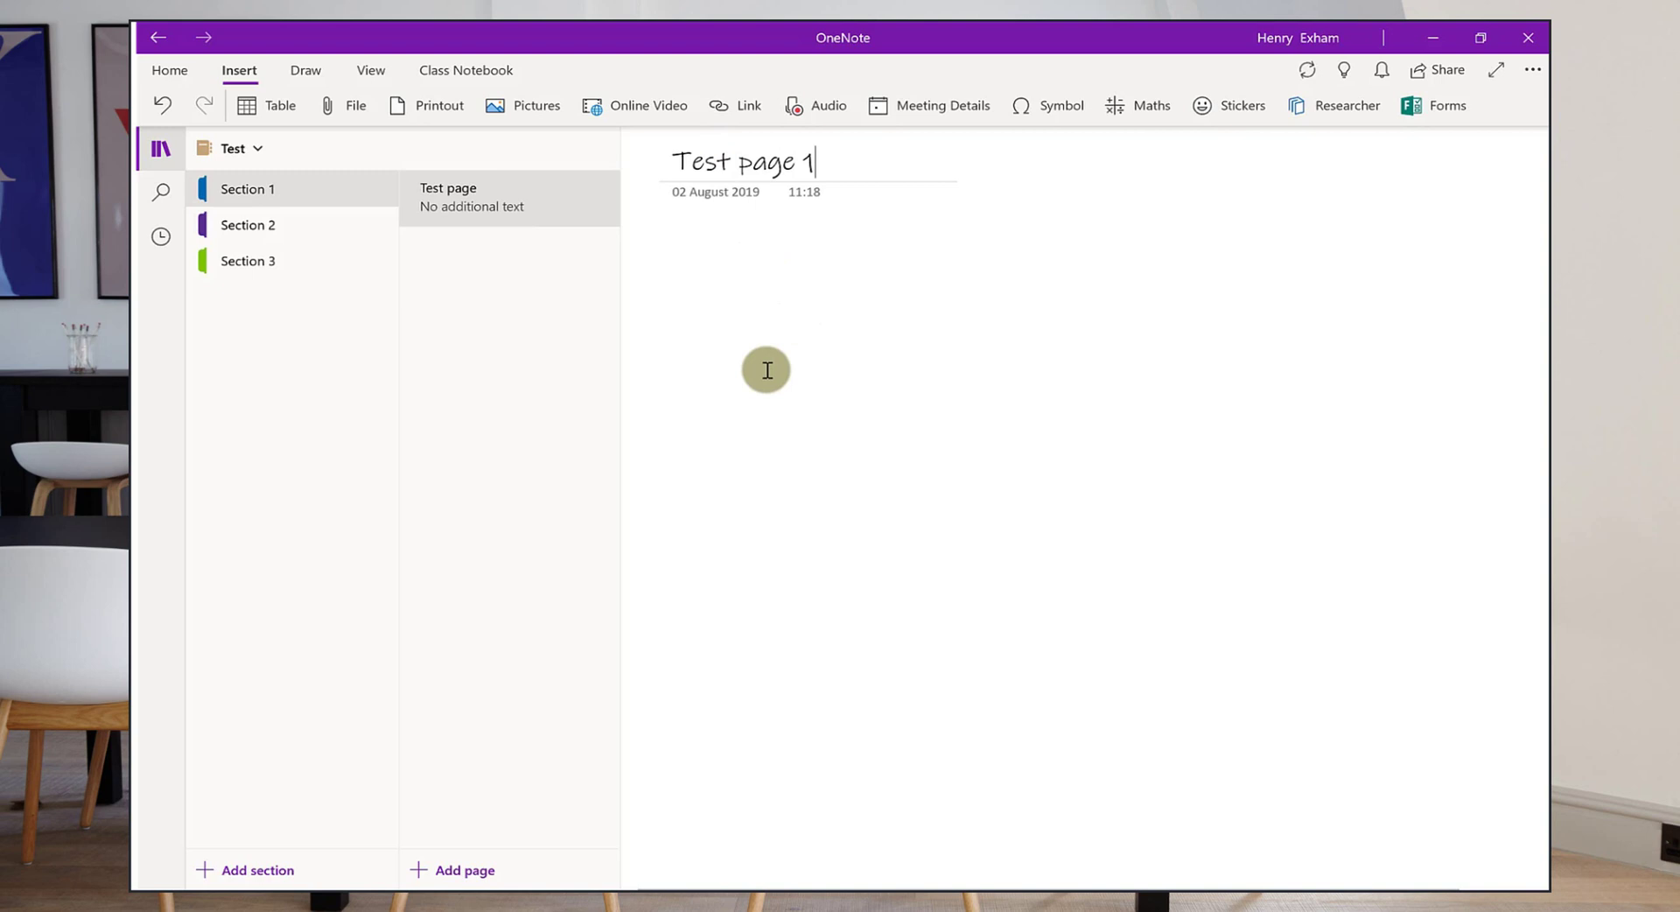
{"action": "left_click", "coordinate": [483, 292]}
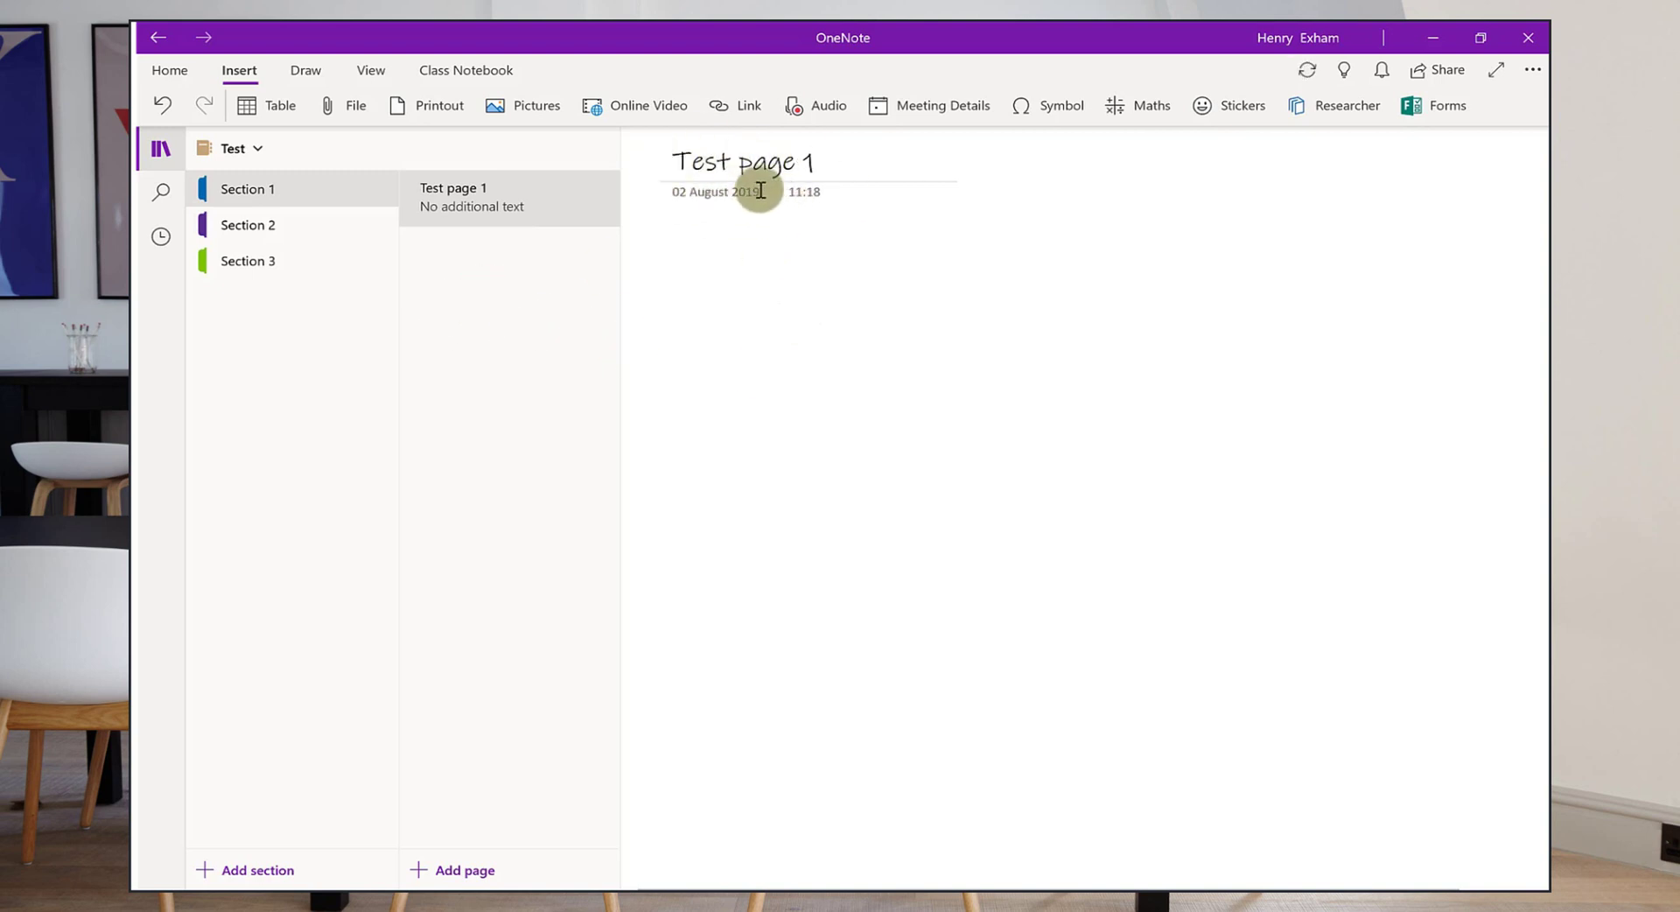
Examine the default font setting and its available fonts in the application options, and leave the setting as it is
{"action": "left_click", "coordinate": [1528, 65]}
{"action": "left_click", "coordinate": [1488, 143]}
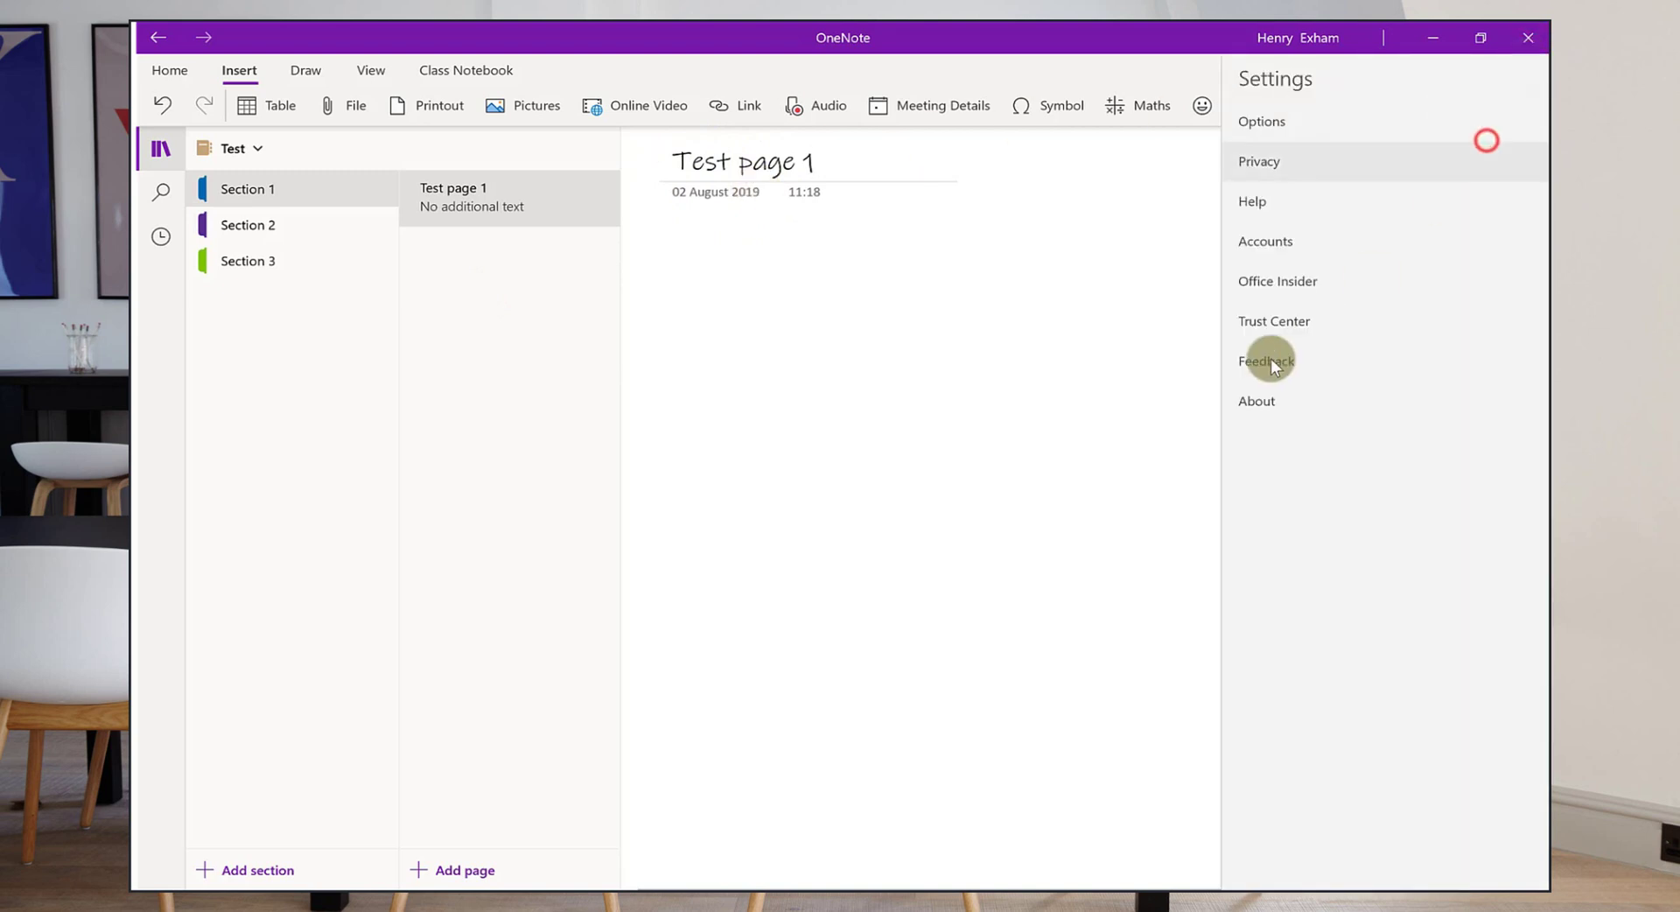
{"action": "left_click", "coordinate": [1335, 133]}
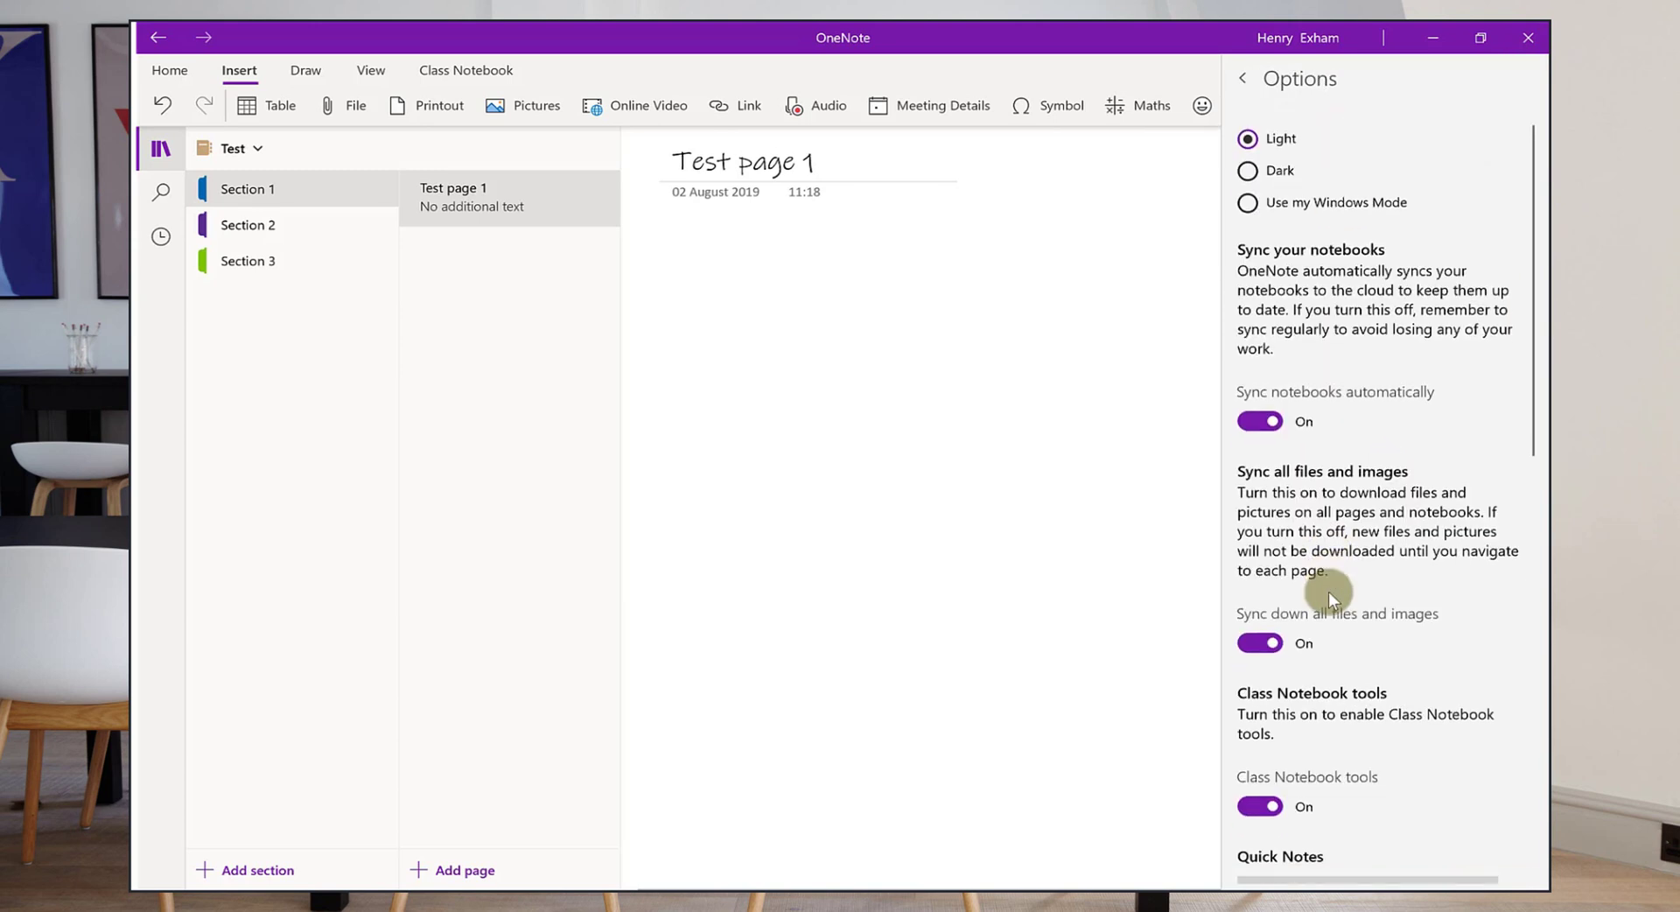
{"action": "scroll", "coordinate": [1329, 591], "scroll_direction": "down", "scroll_amount": 5}
{"action": "scroll", "coordinate": [1329, 592], "scroll_direction": "down", "scroll_amount": 4}
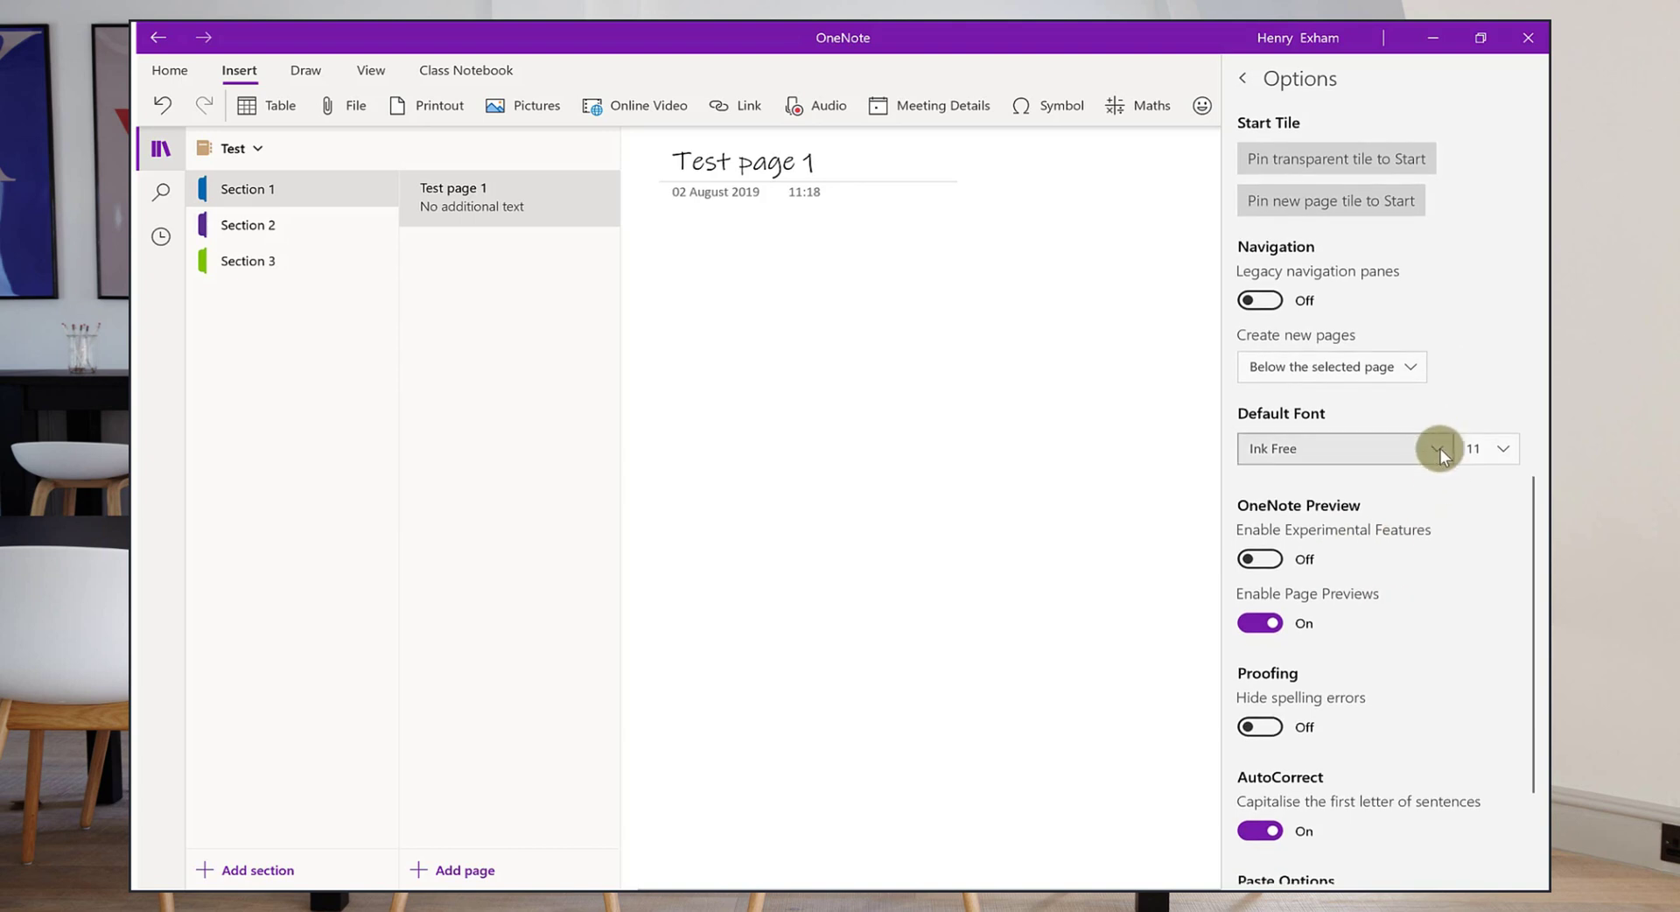
{"action": "left_click", "coordinate": [1439, 448]}
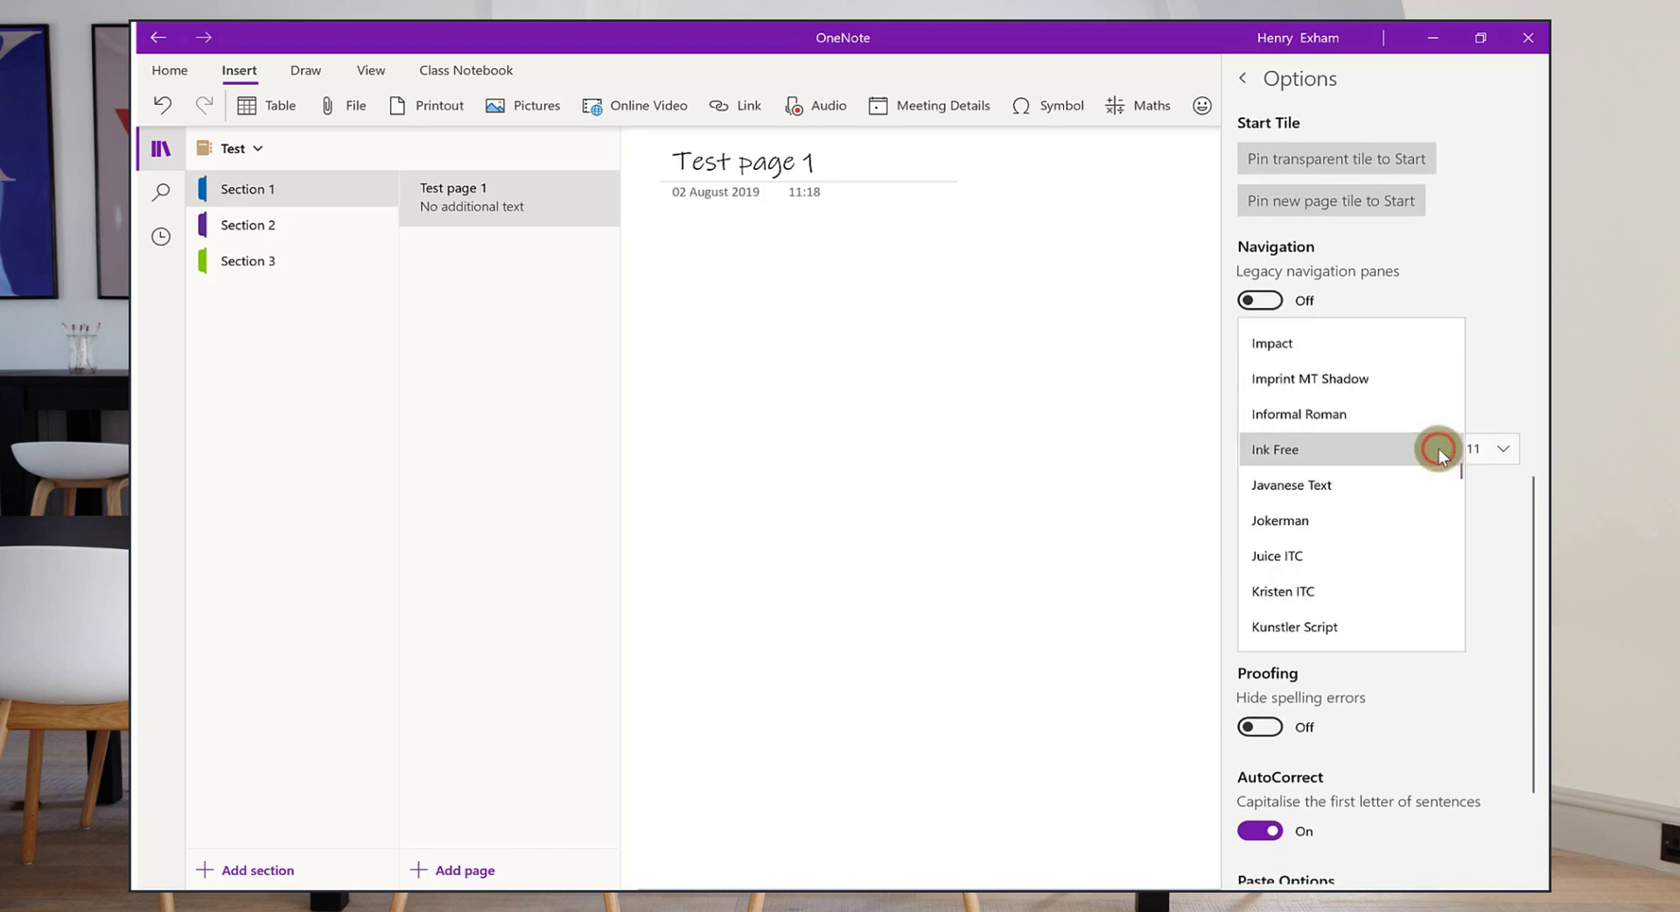
{"action": "left_click", "coordinate": [1132, 439]}
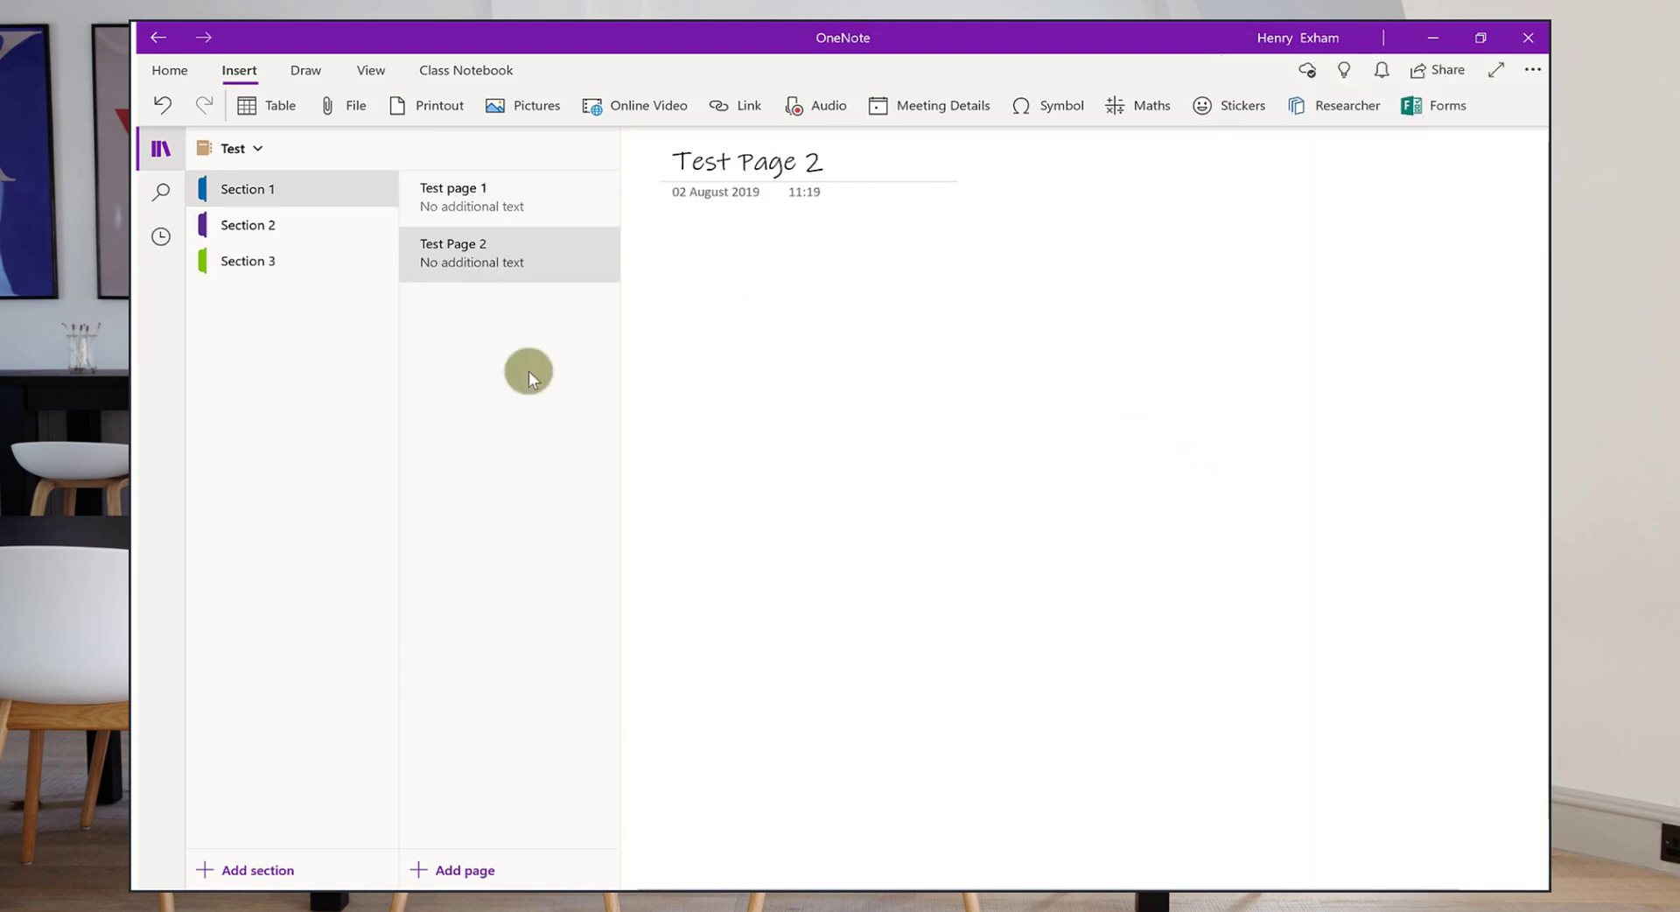
Look through the formatting, insertion, drawing and viewing commands available for Test Page 2
{"action": "left_click", "coordinate": [168, 74]}
{"action": "left_click", "coordinate": [240, 74]}
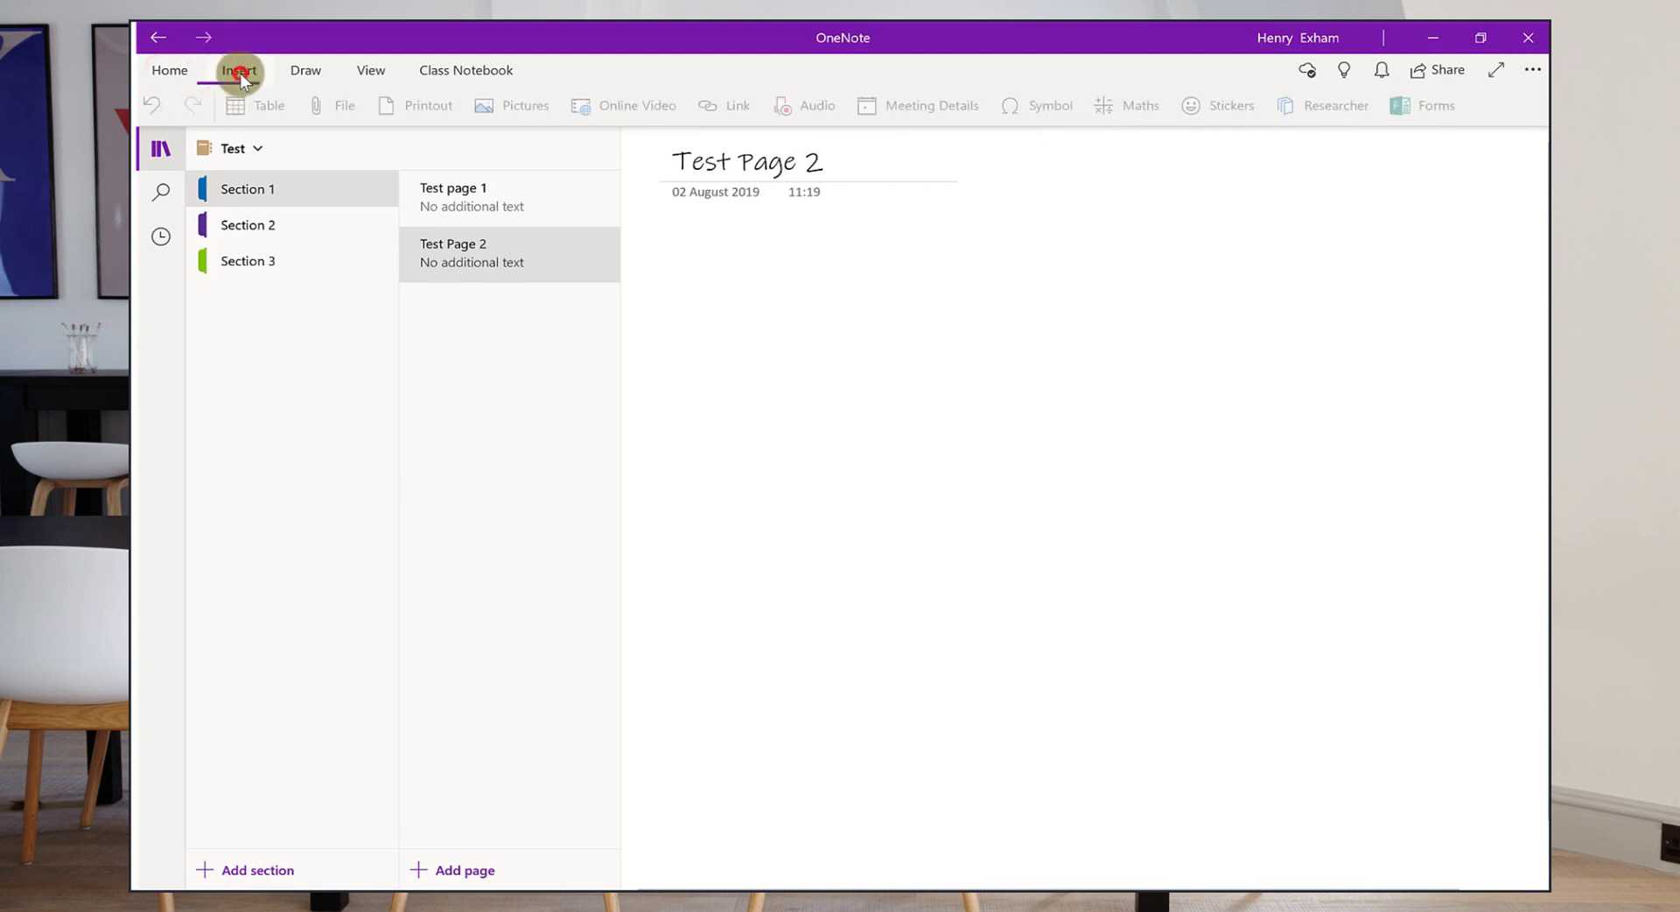
{"action": "left_click", "coordinate": [306, 71]}
{"action": "left_click", "coordinate": [364, 74]}
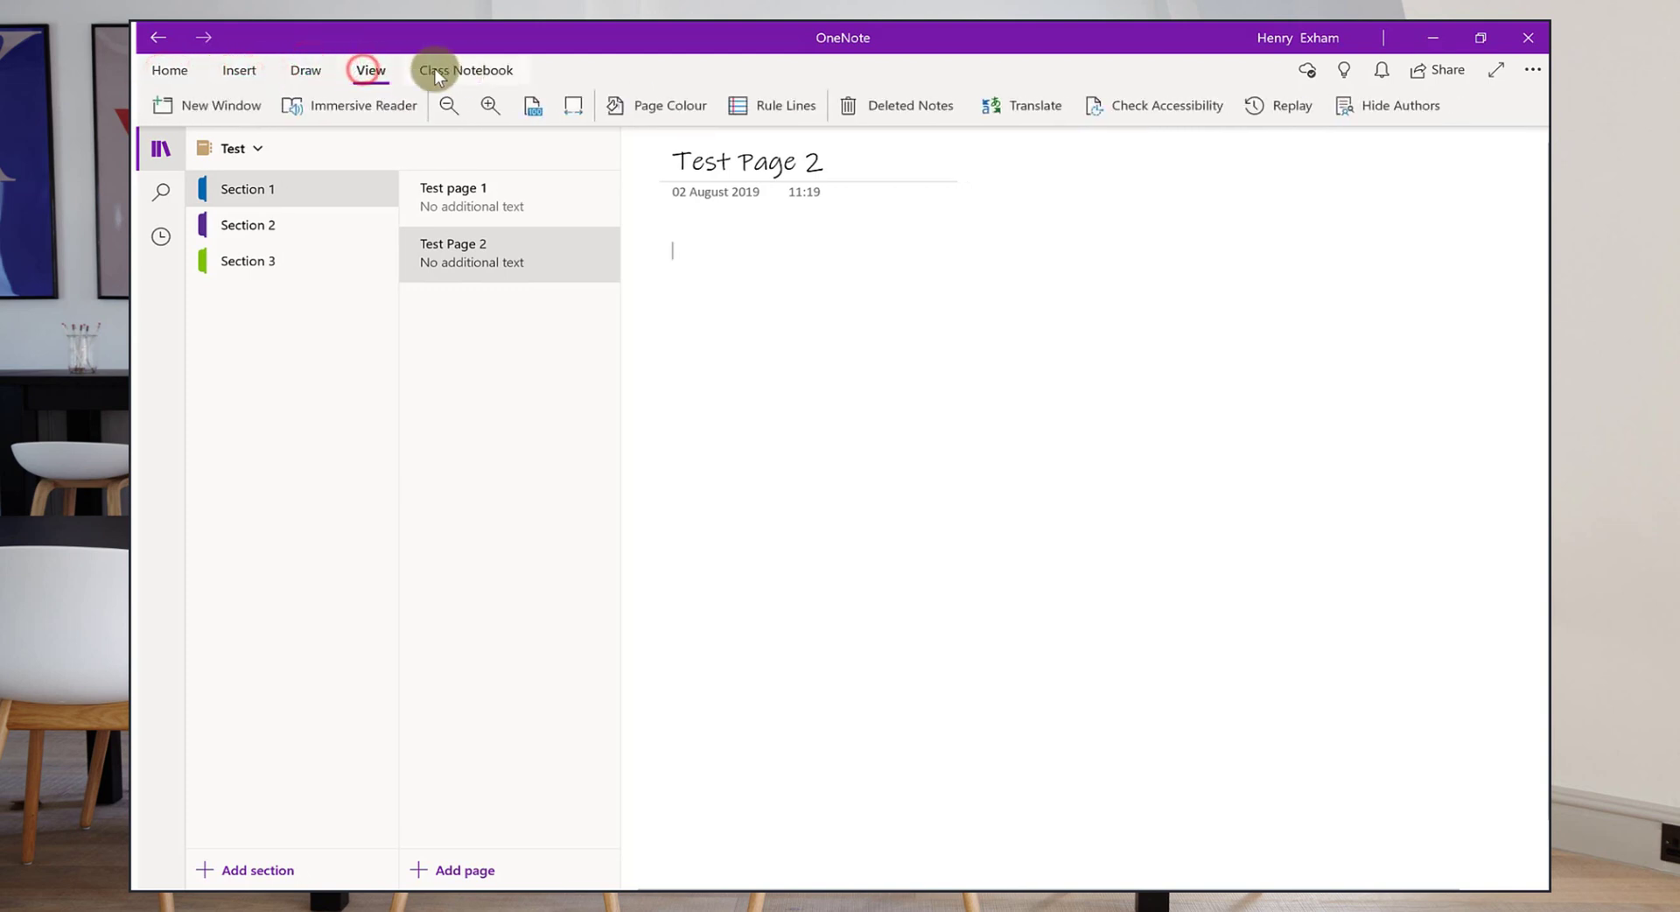
{"action": "left_click", "coordinate": [171, 72]}
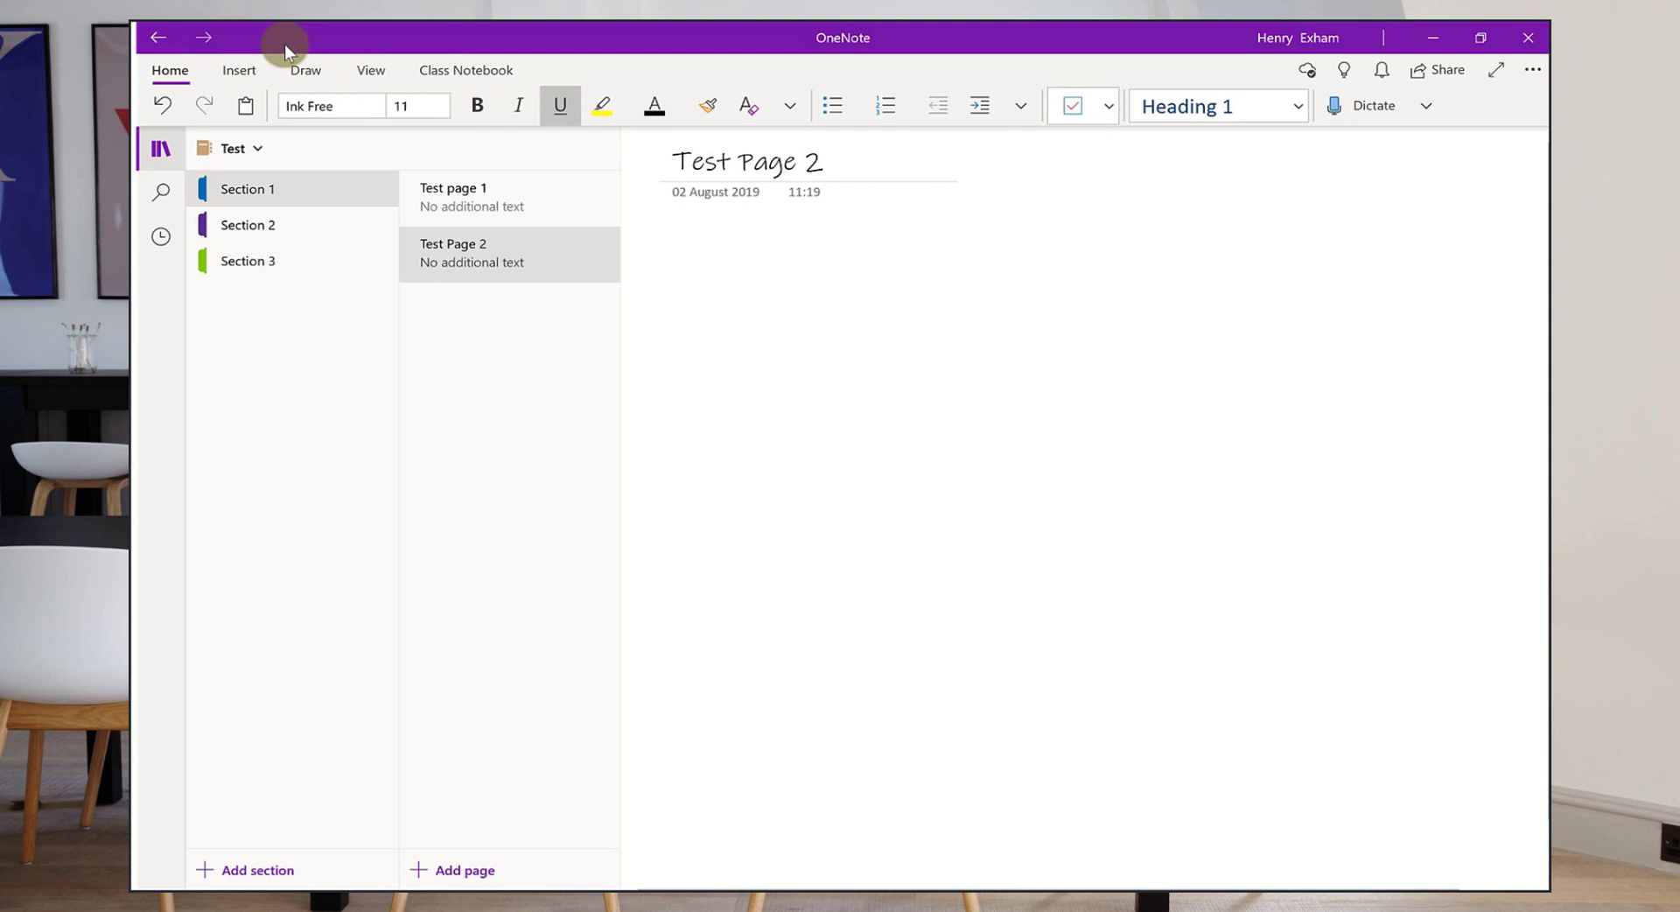
{"action": "left_click", "coordinate": [245, 65]}
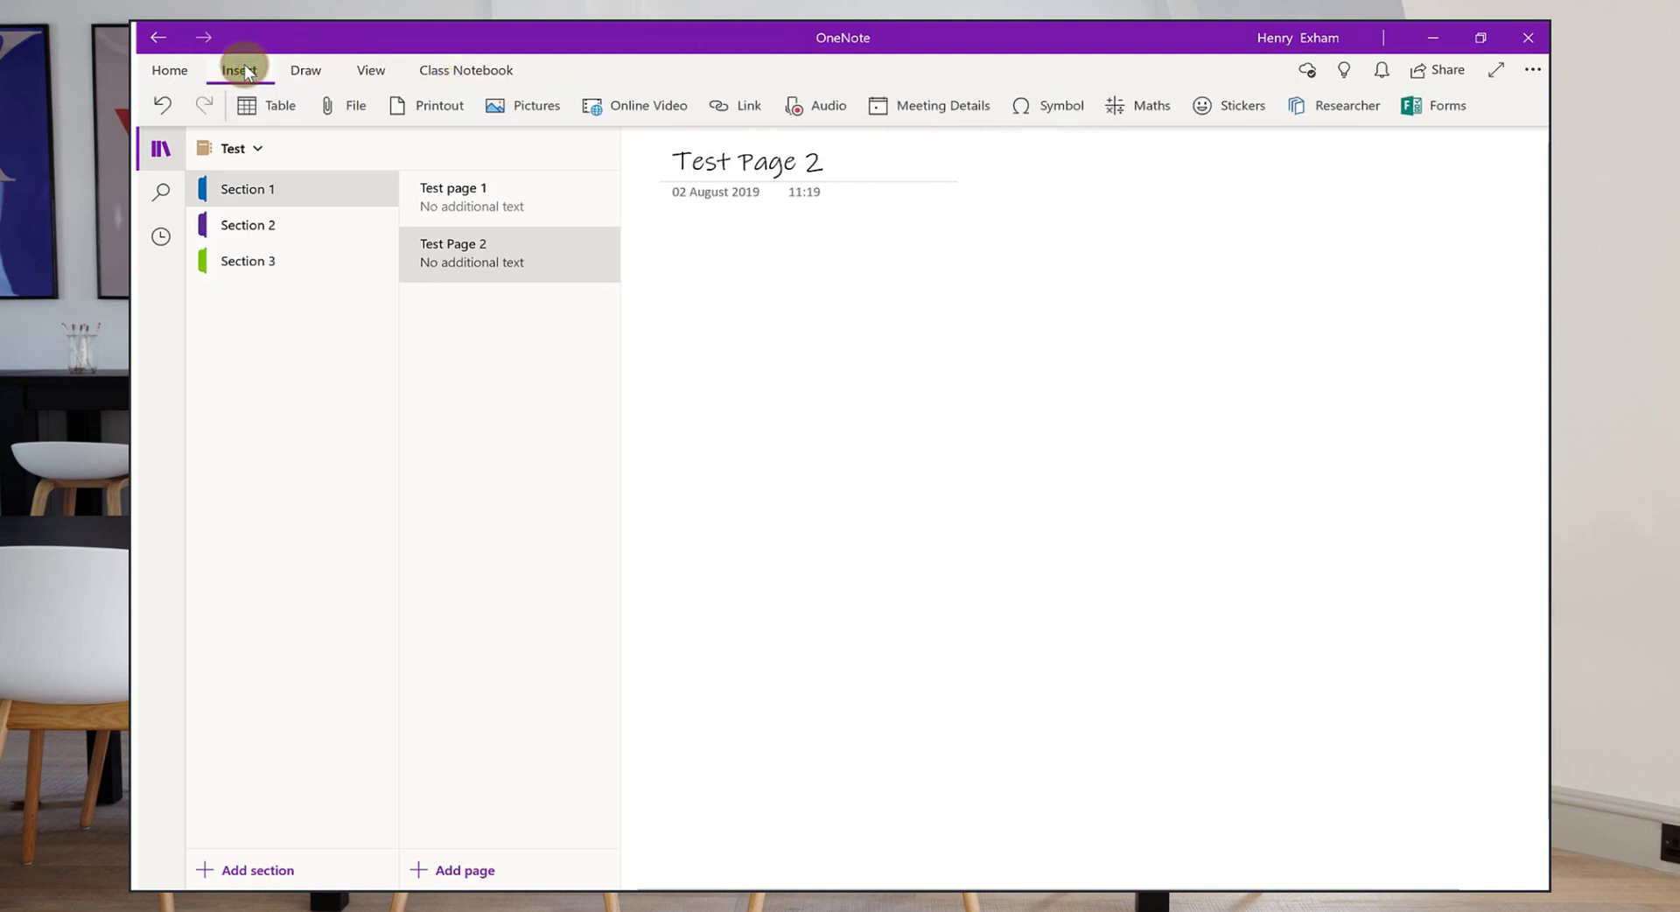
{"action": "left_click", "coordinate": [310, 77]}
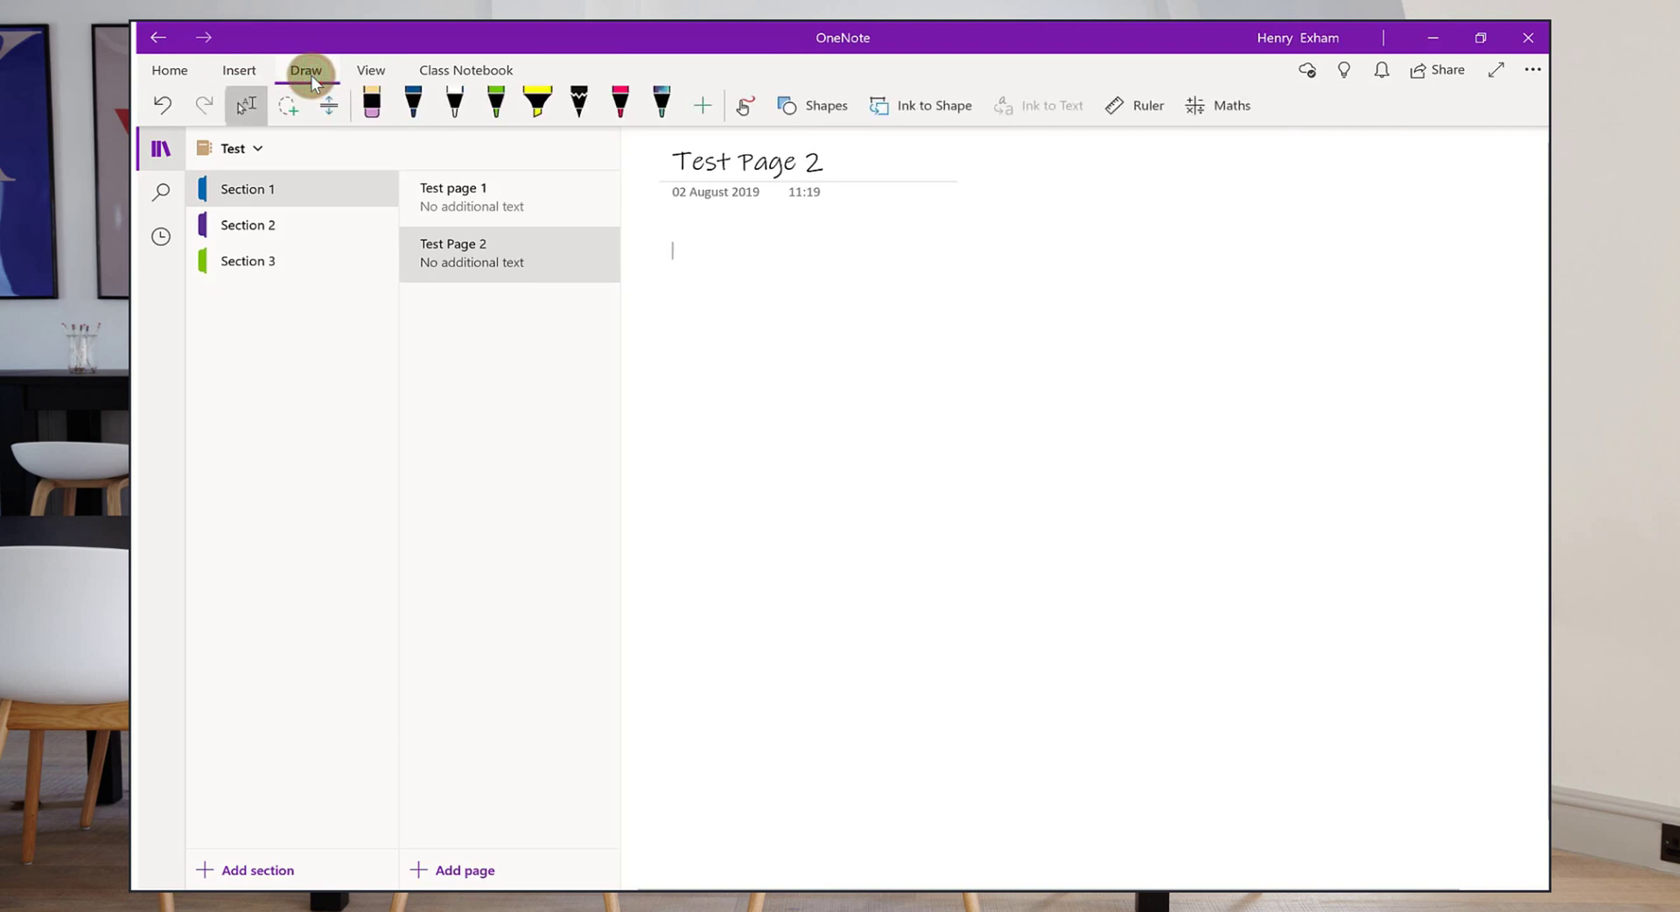
Browse the page colour choices and give Test Page 2 a pale yellow background
{"action": "left_click", "coordinate": [371, 72]}
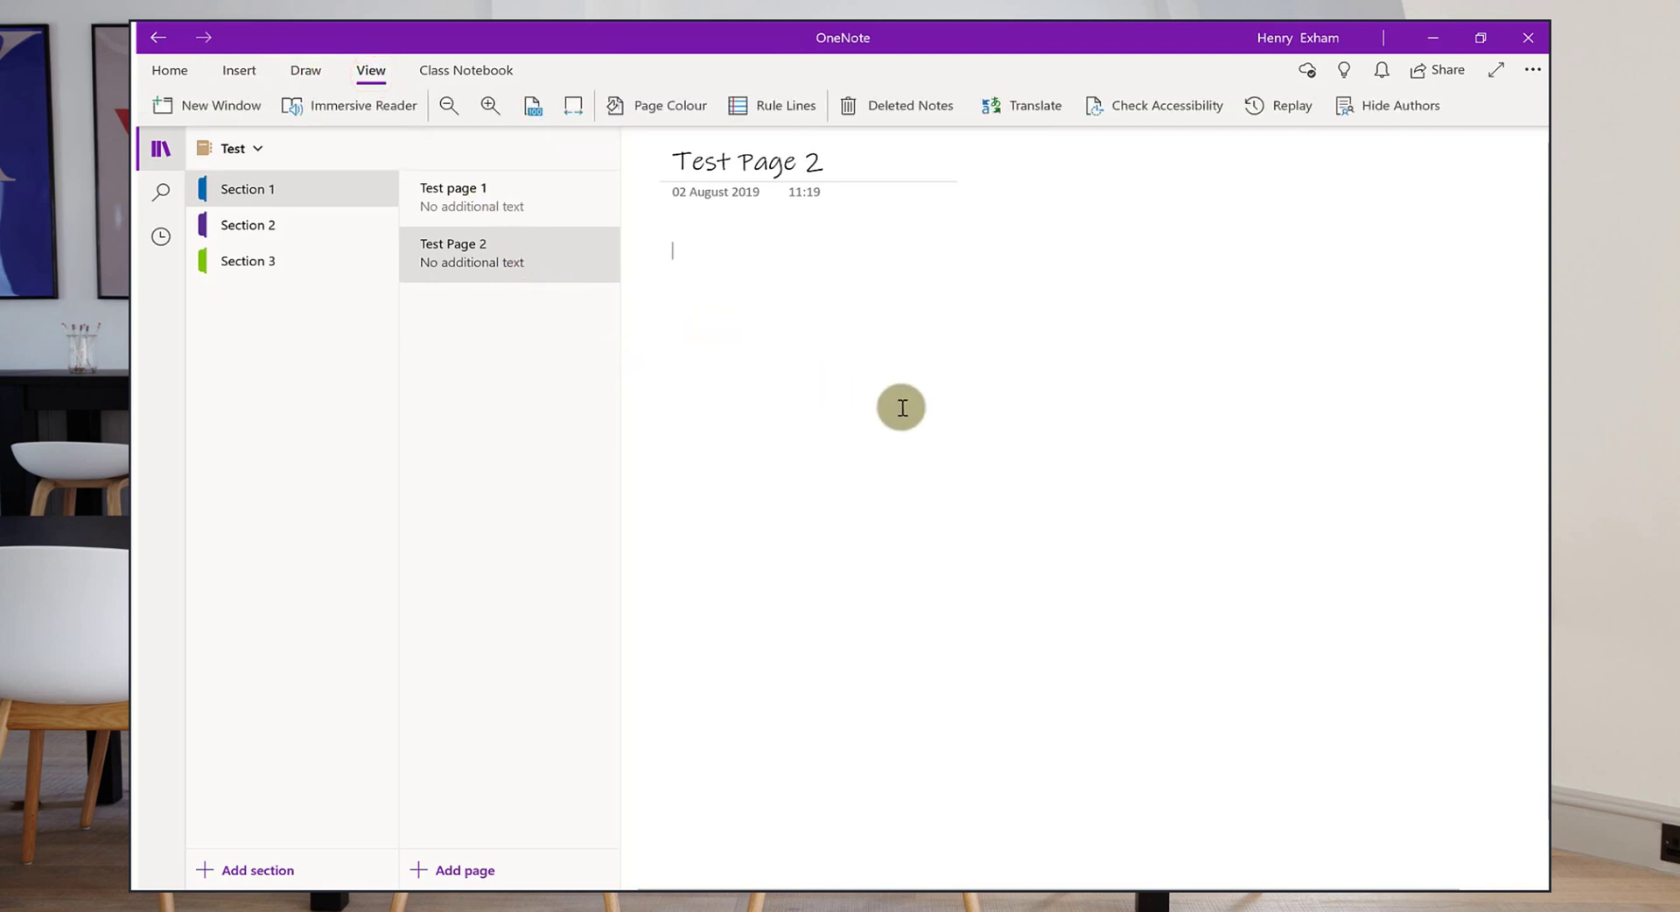
{"action": "left_click", "coordinate": [680, 105]}
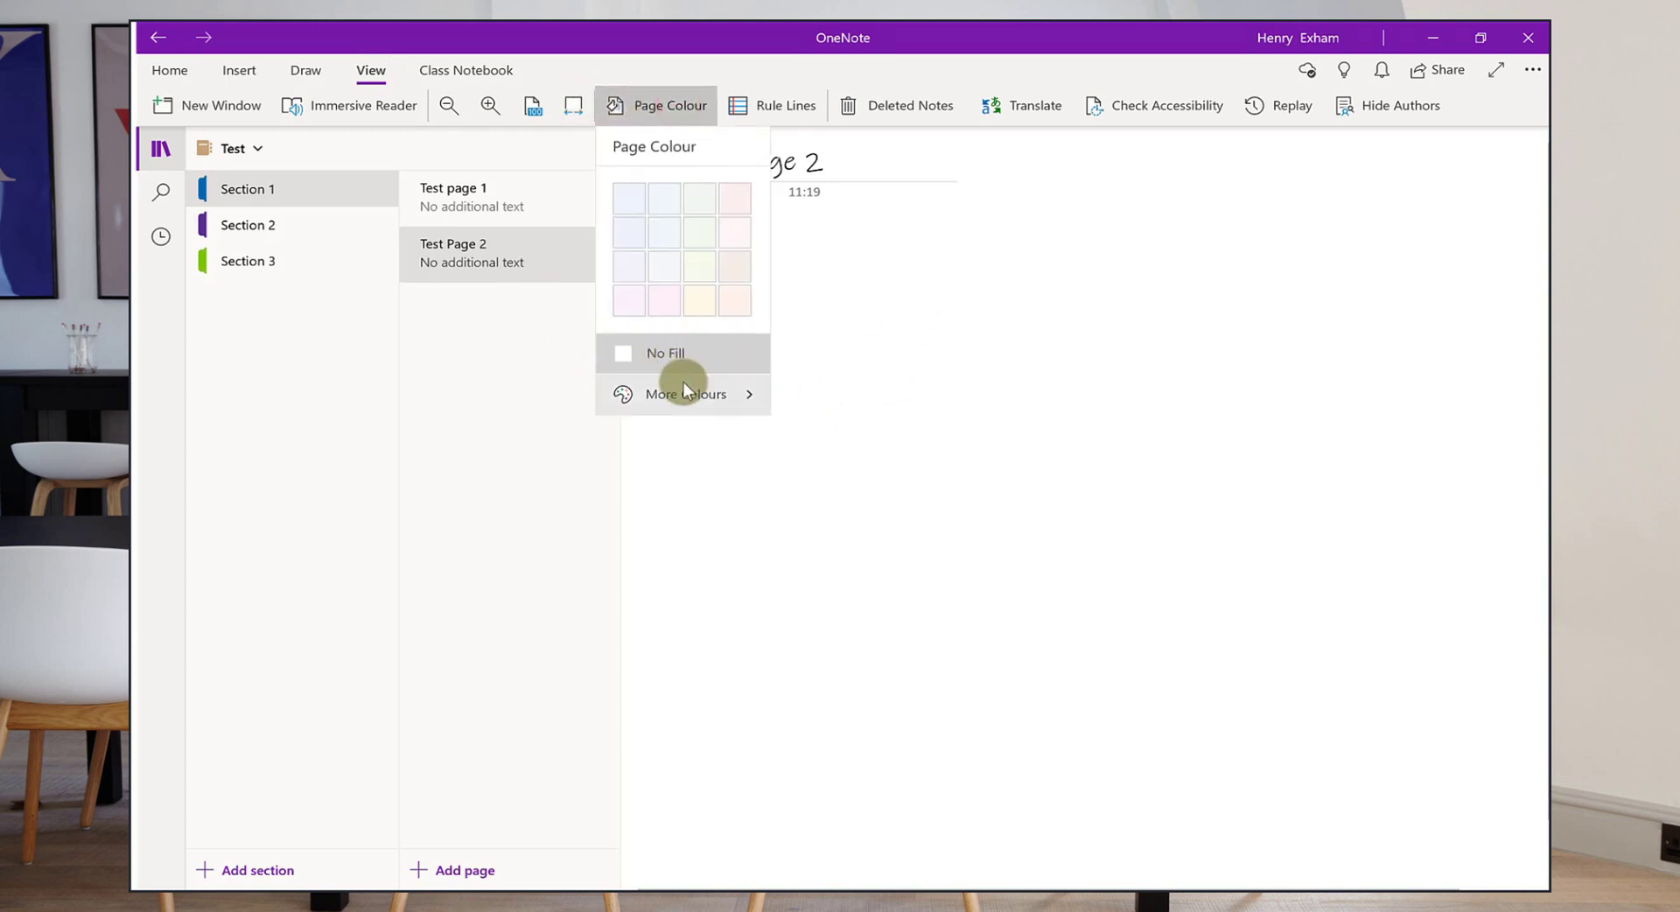
{"action": "left_click", "coordinate": [700, 410]}
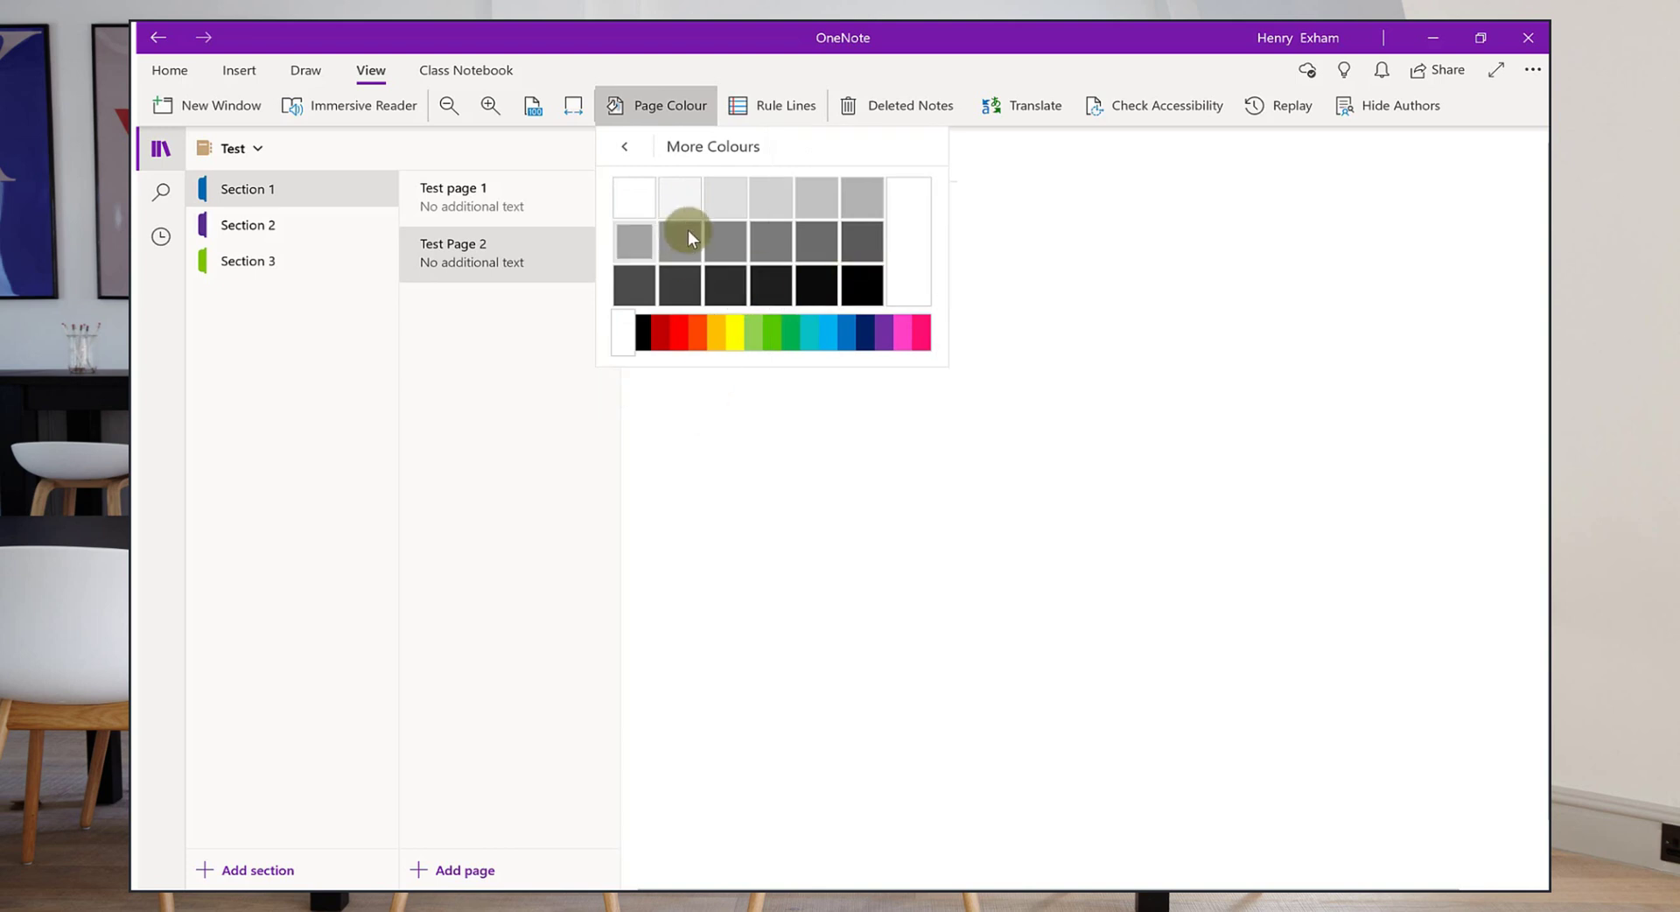
{"action": "left_click", "coordinate": [612, 147]}
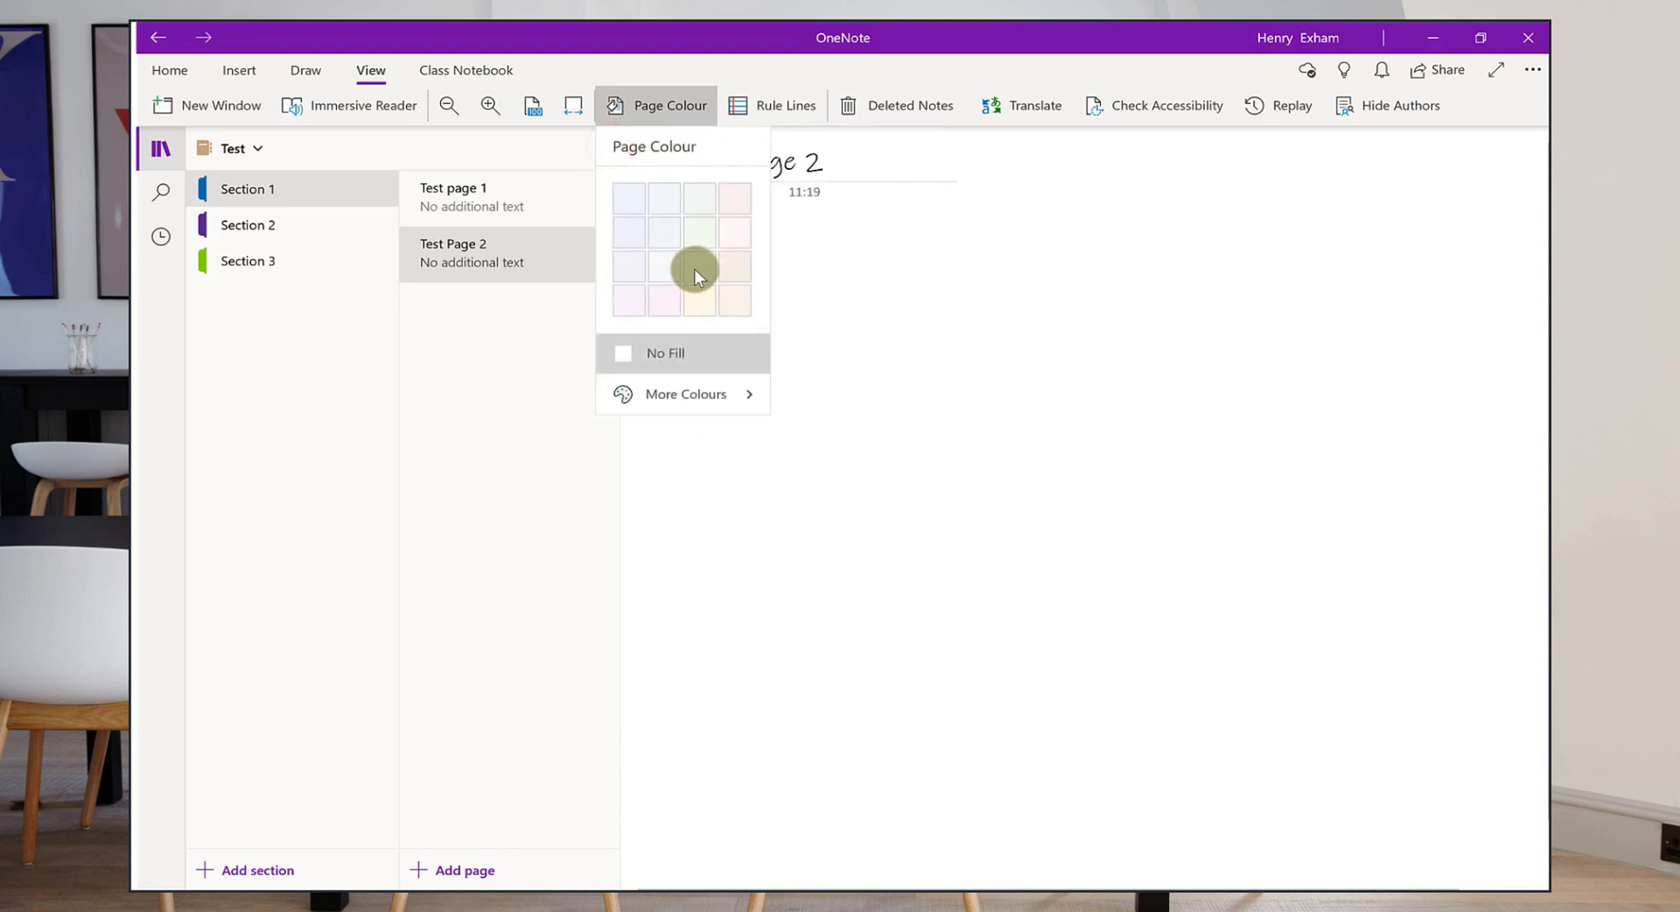
{"action": "left_click", "coordinate": [699, 293]}
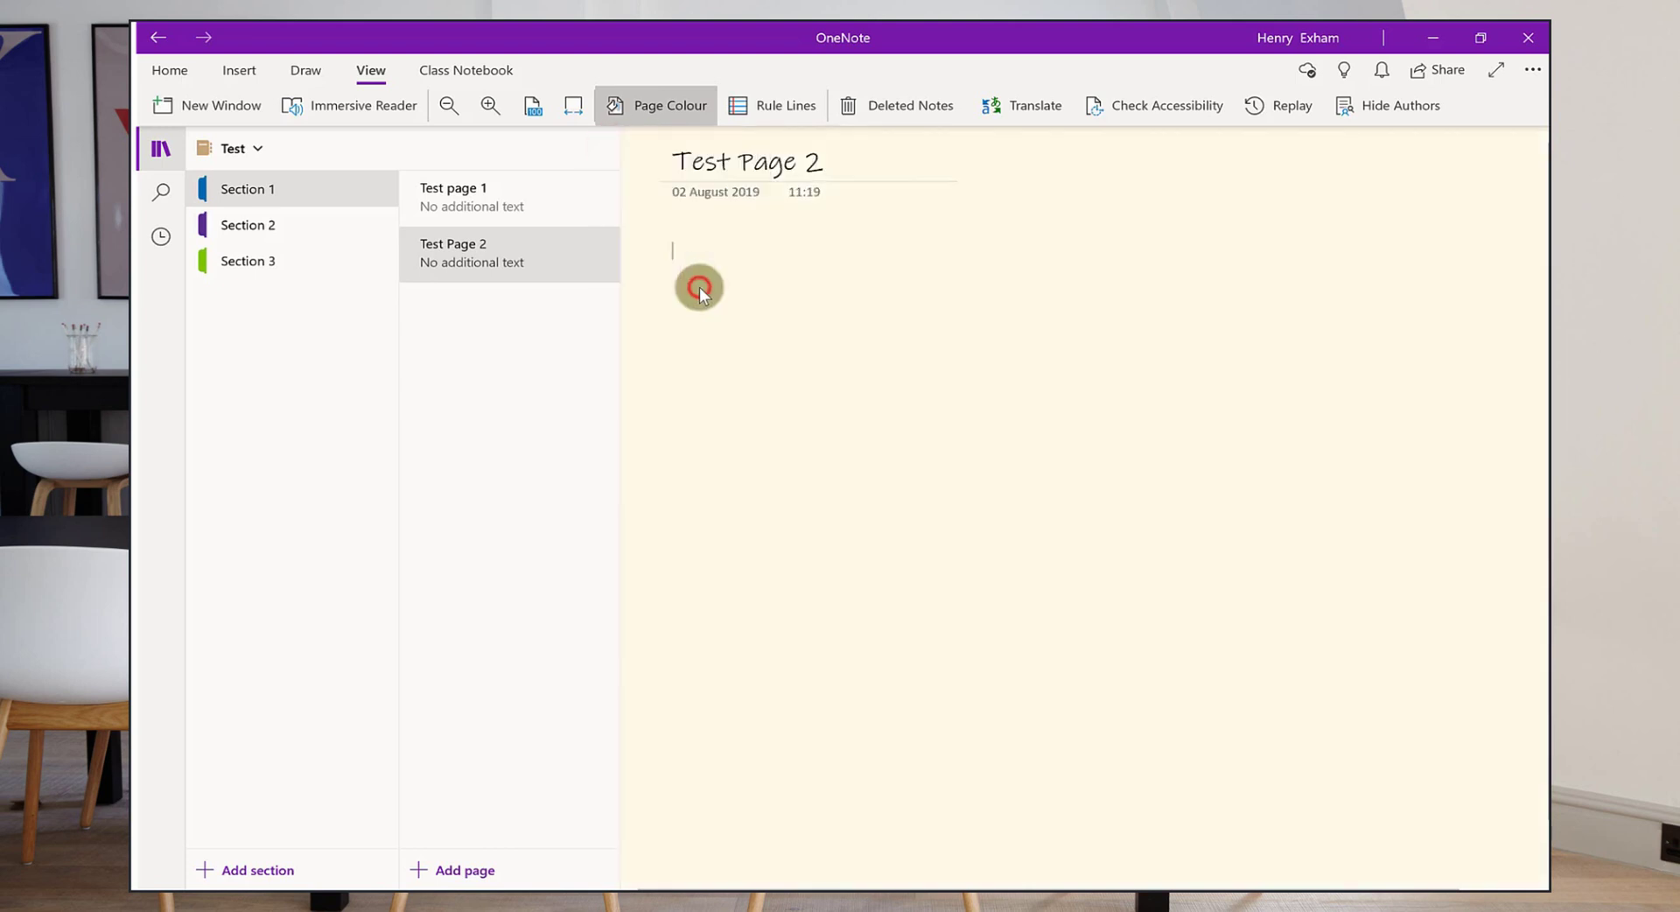
Apply the smallest grid lines to Test page 1 and replace them with college-ruled lines
{"action": "left_click", "coordinate": [520, 191]}
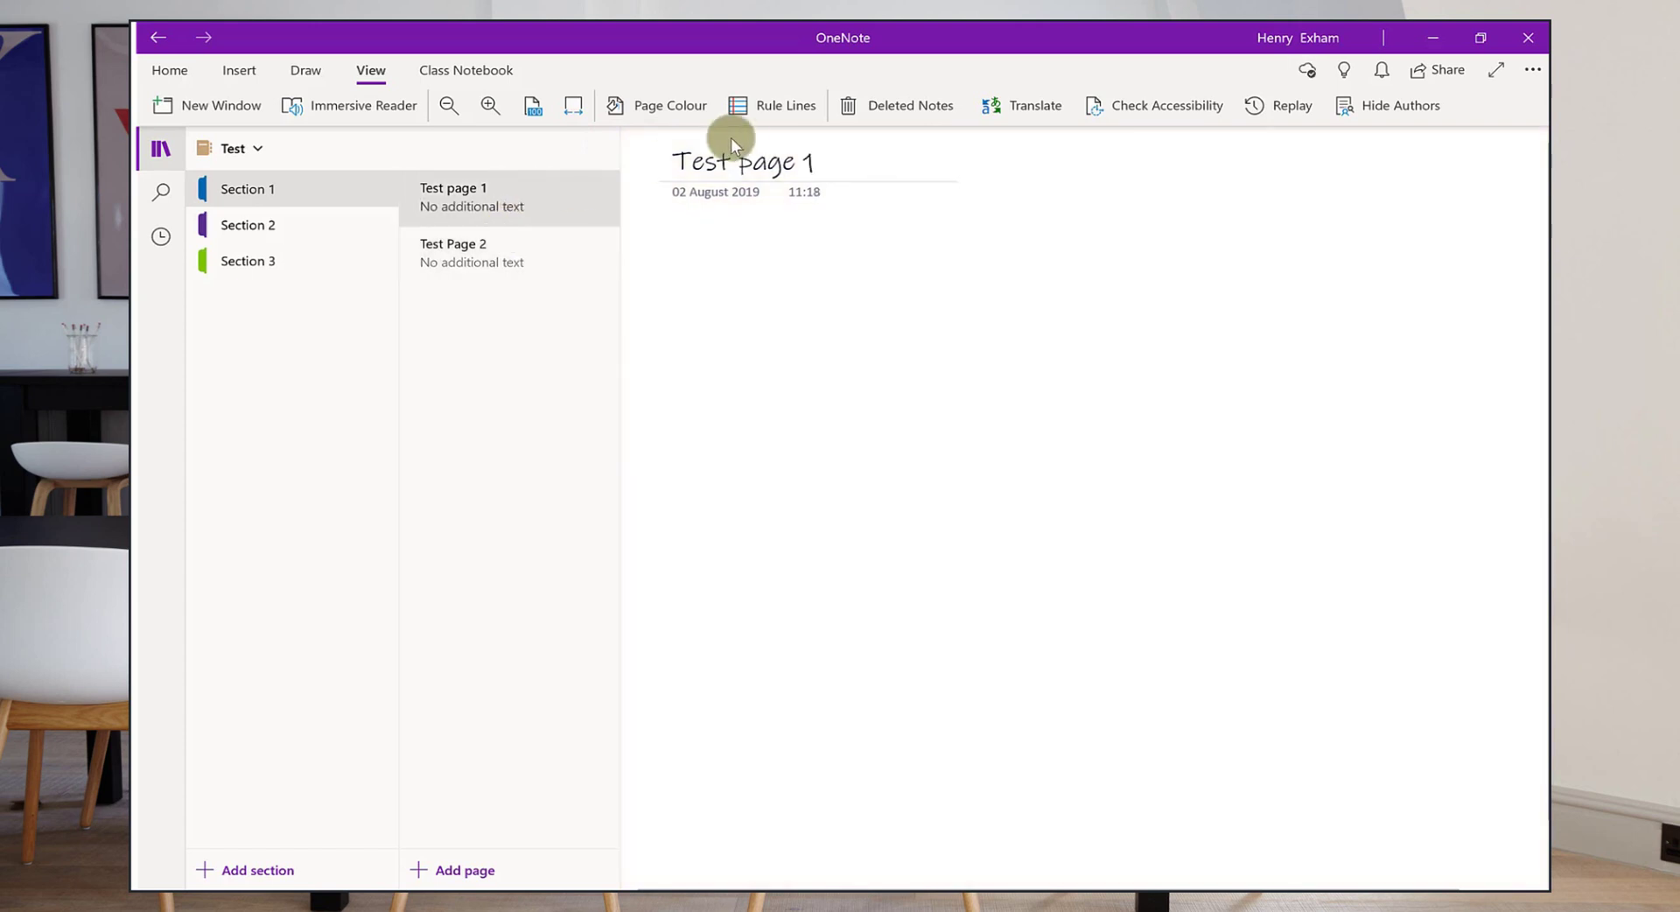
{"action": "left_click", "coordinate": [798, 107]}
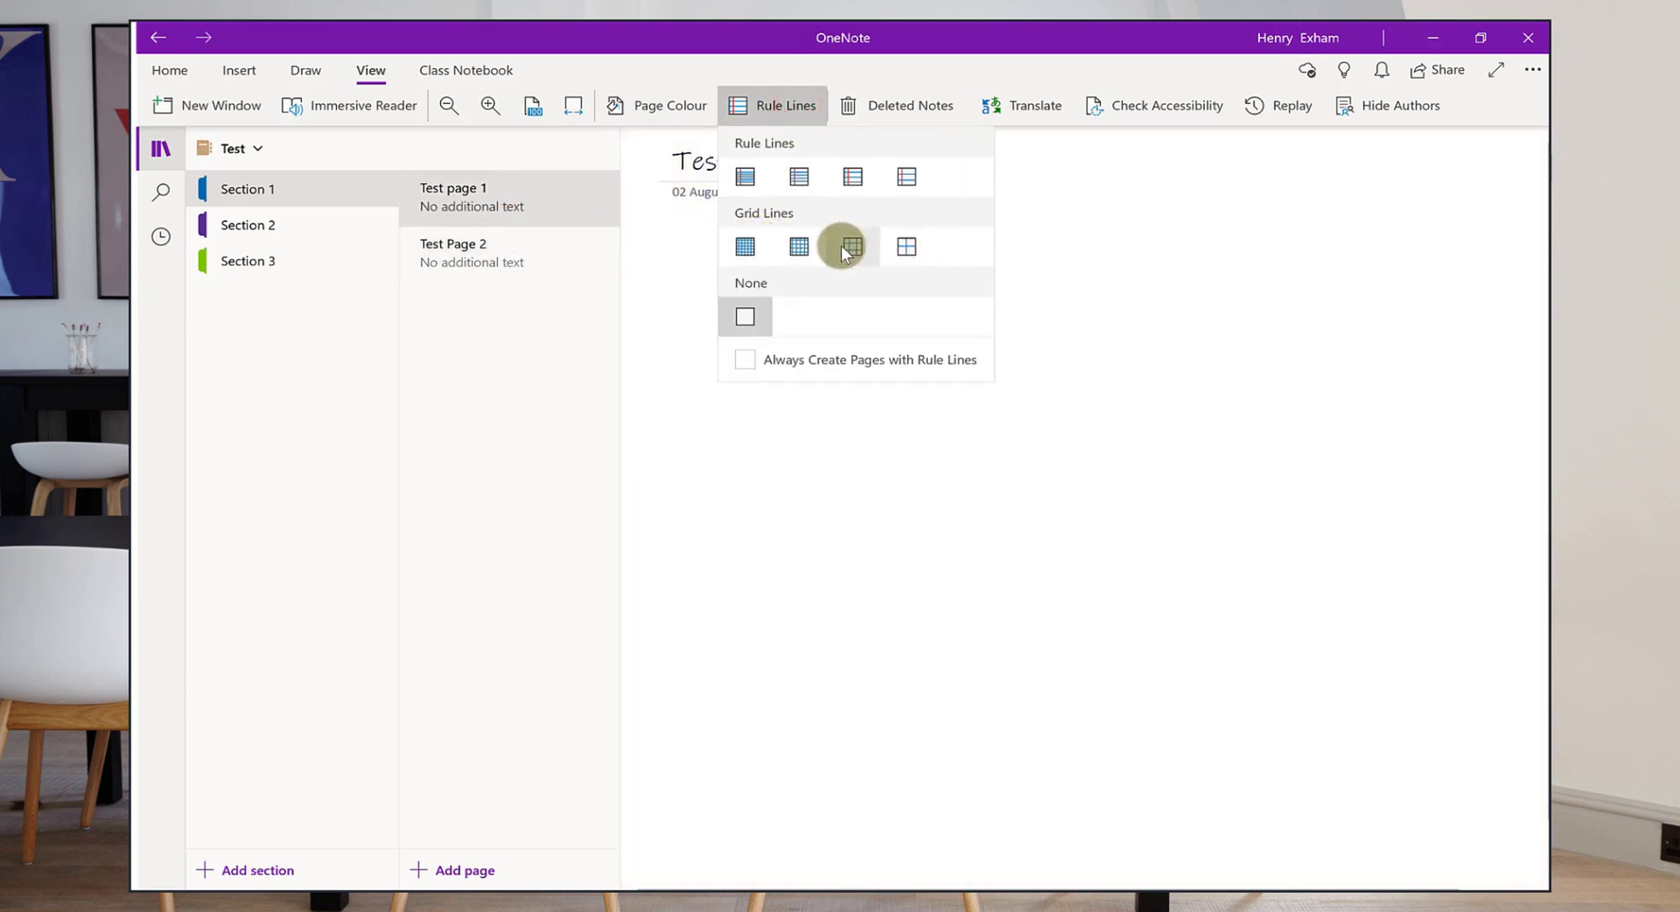
{"action": "left_click", "coordinate": [758, 247]}
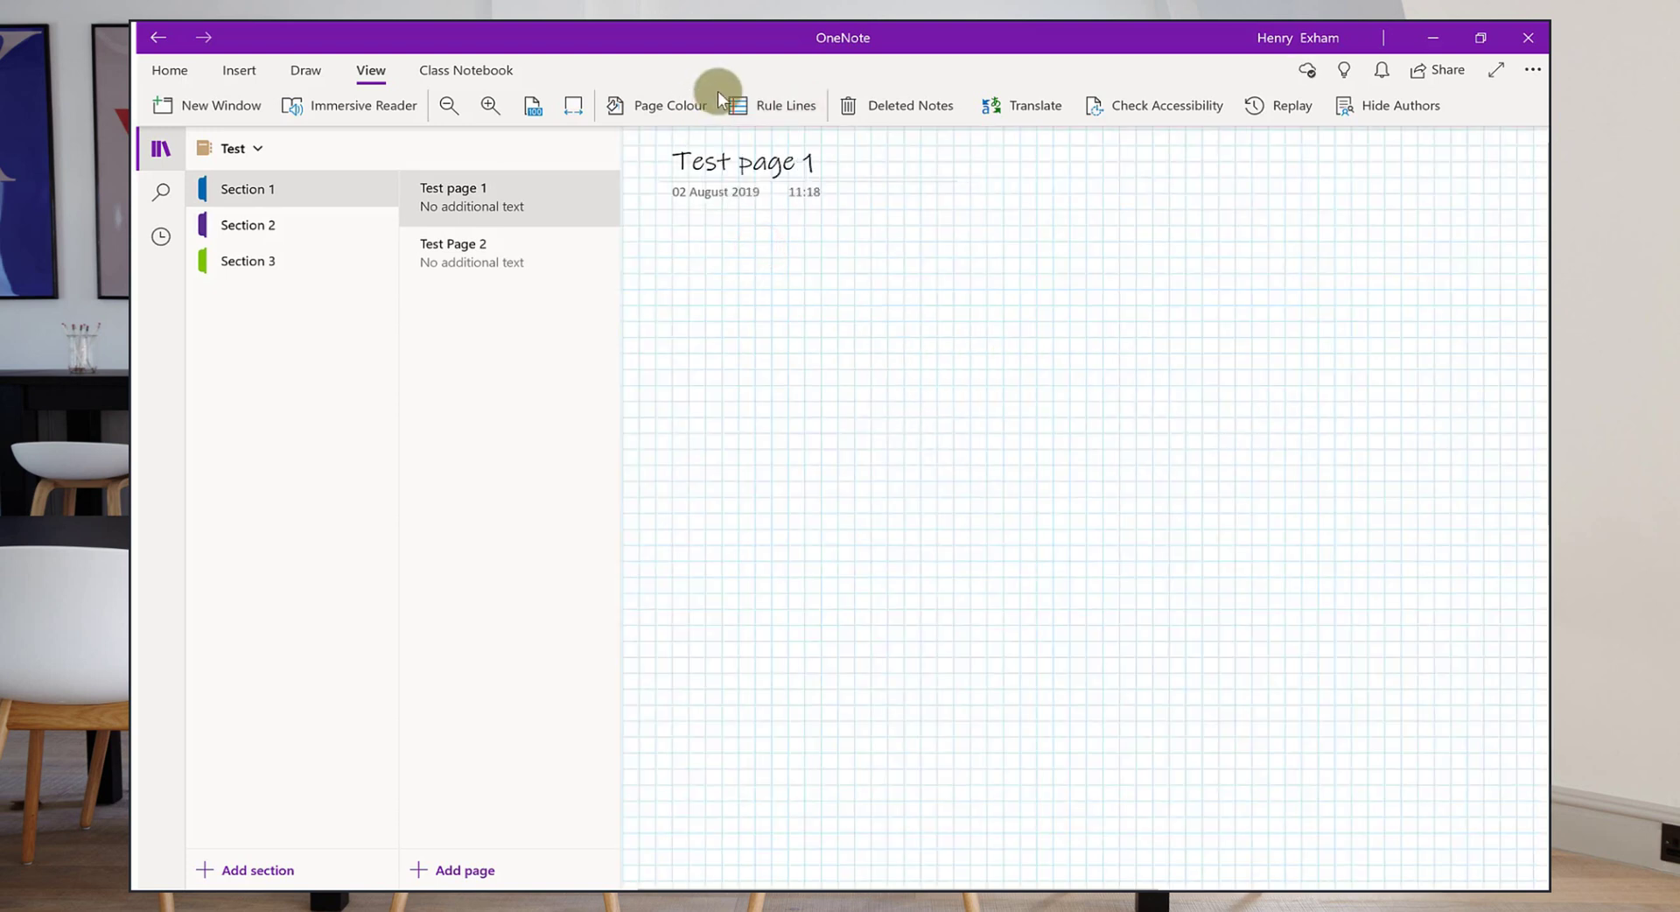
{"action": "left_click", "coordinate": [761, 107]}
{"action": "left_click", "coordinate": [798, 177]}
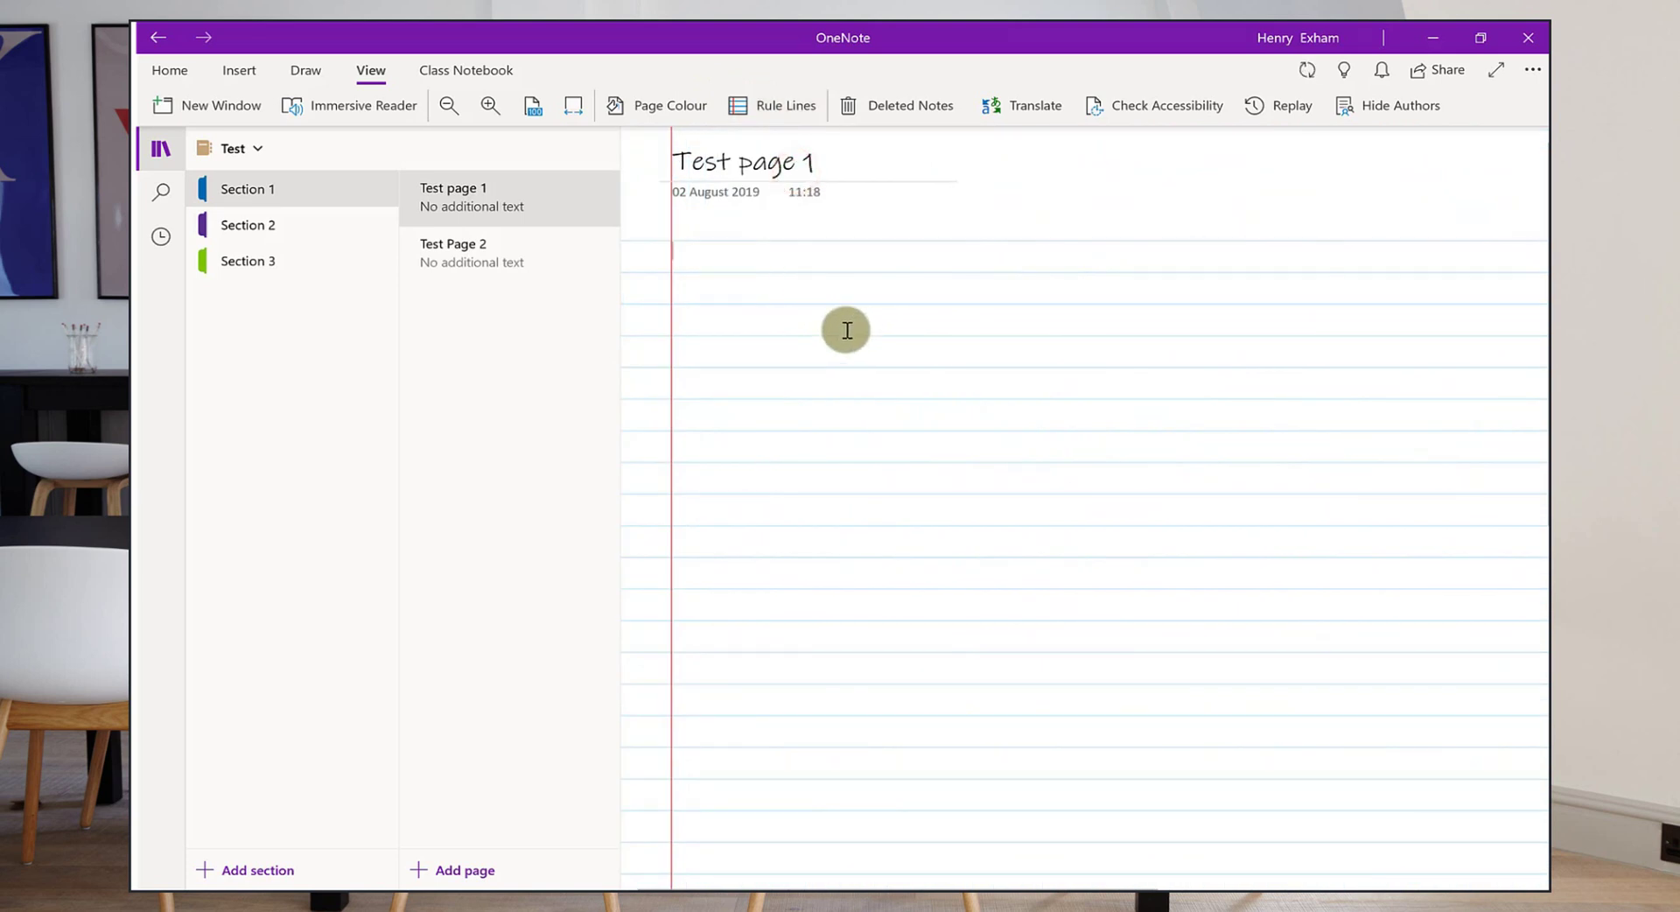
{"action": "left_click", "coordinate": [453, 243]}
{"action": "left_click", "coordinate": [488, 207]}
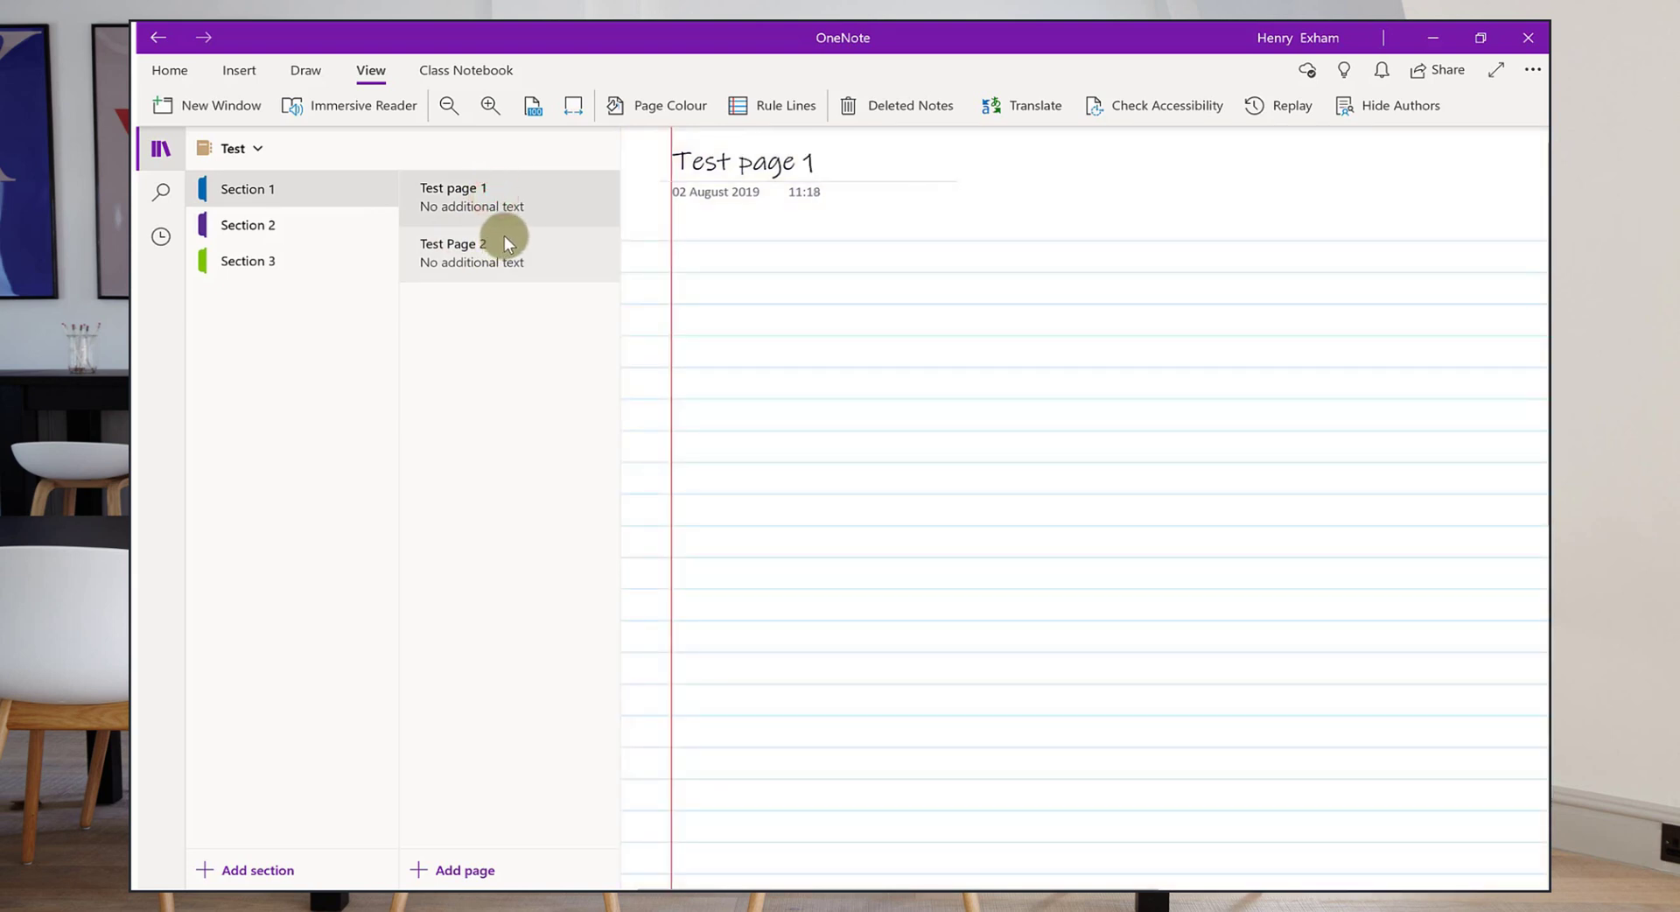
Copy Test Page 2 from Section 1 and paste it into Section 2
{"action": "right_click", "coordinate": [787, 344]}
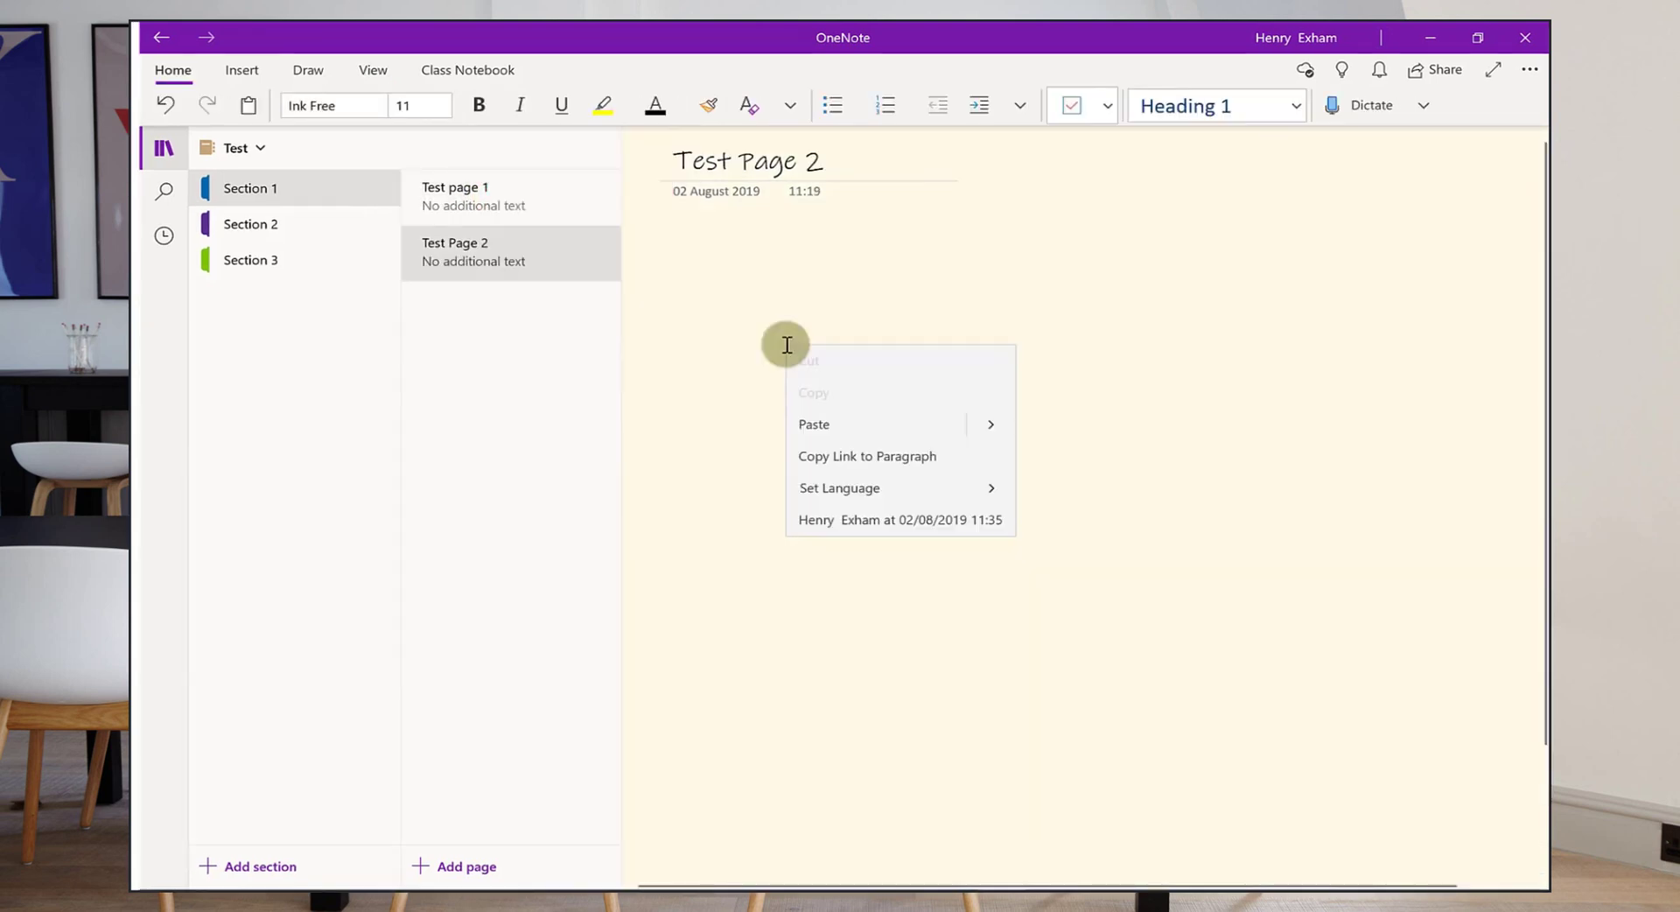
{"action": "right_click", "coordinate": [498, 344]}
{"action": "right_click", "coordinate": [511, 271]}
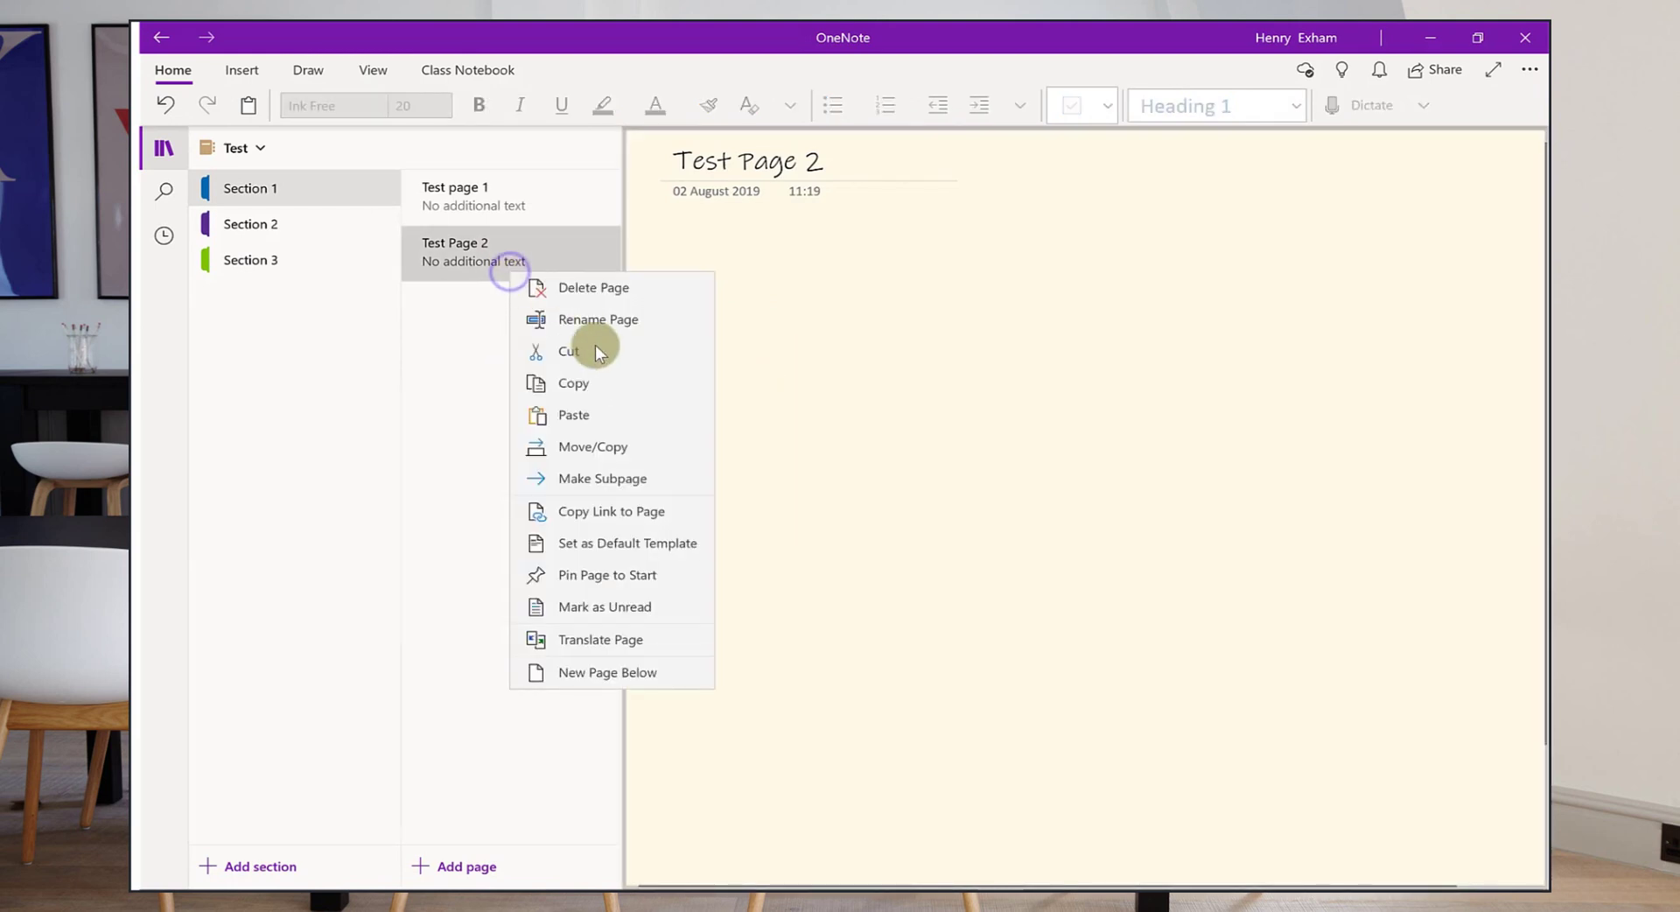
{"action": "left_click", "coordinate": [597, 382]}
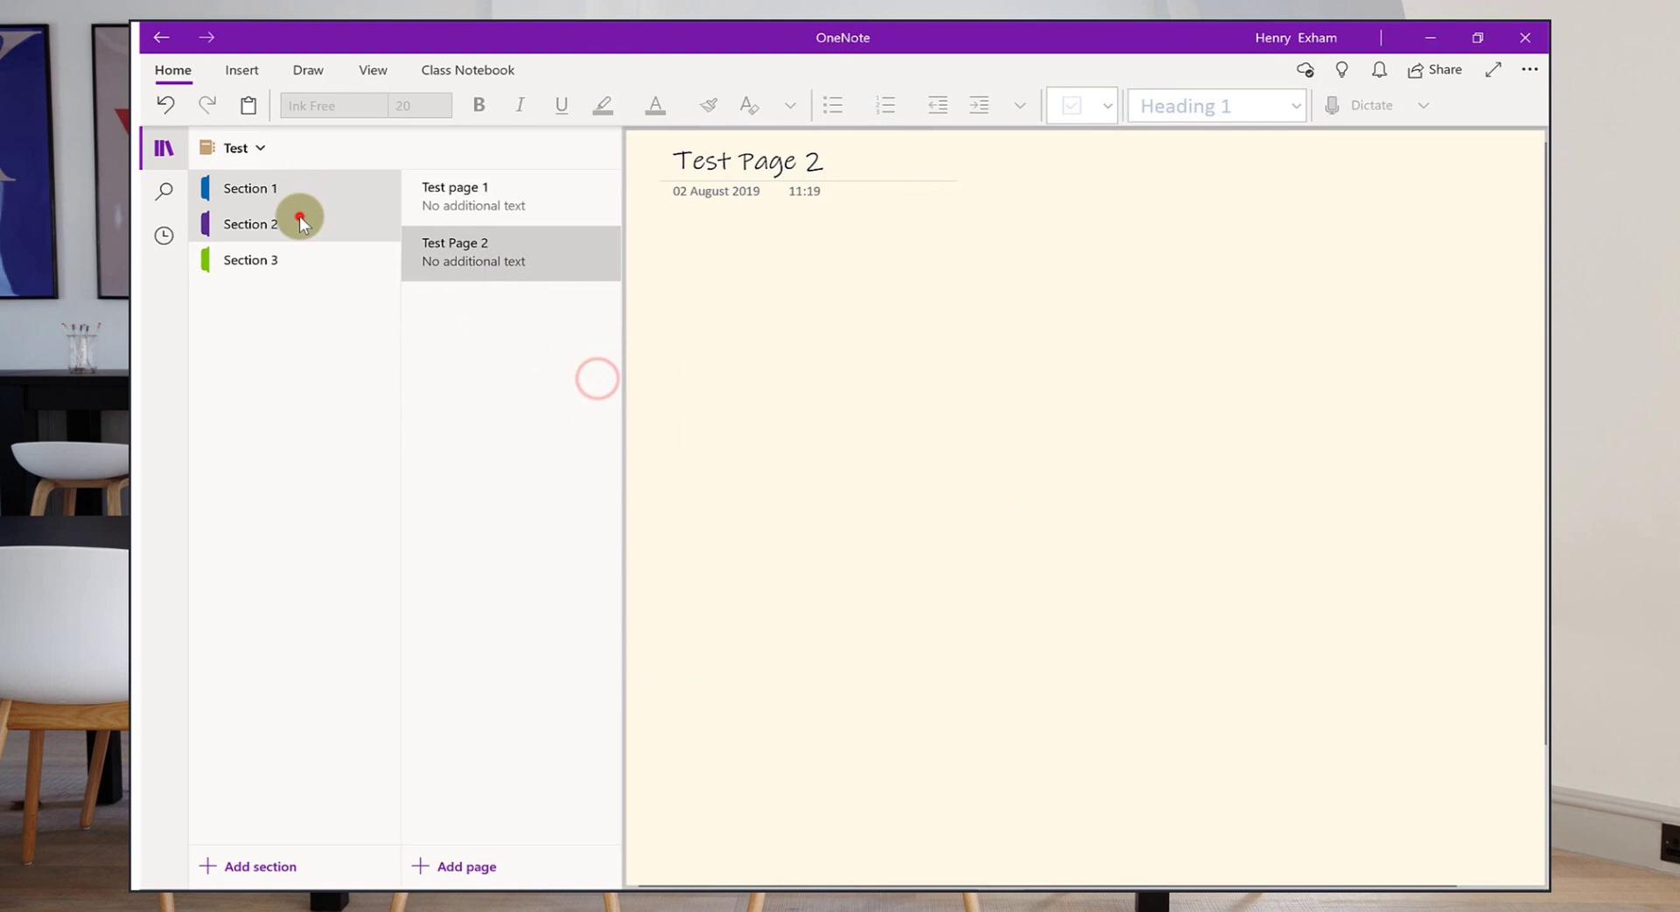
{"action": "left_click", "coordinate": [300, 219]}
{"action": "right_click", "coordinate": [461, 265]}
{"action": "left_click", "coordinate": [493, 329]}
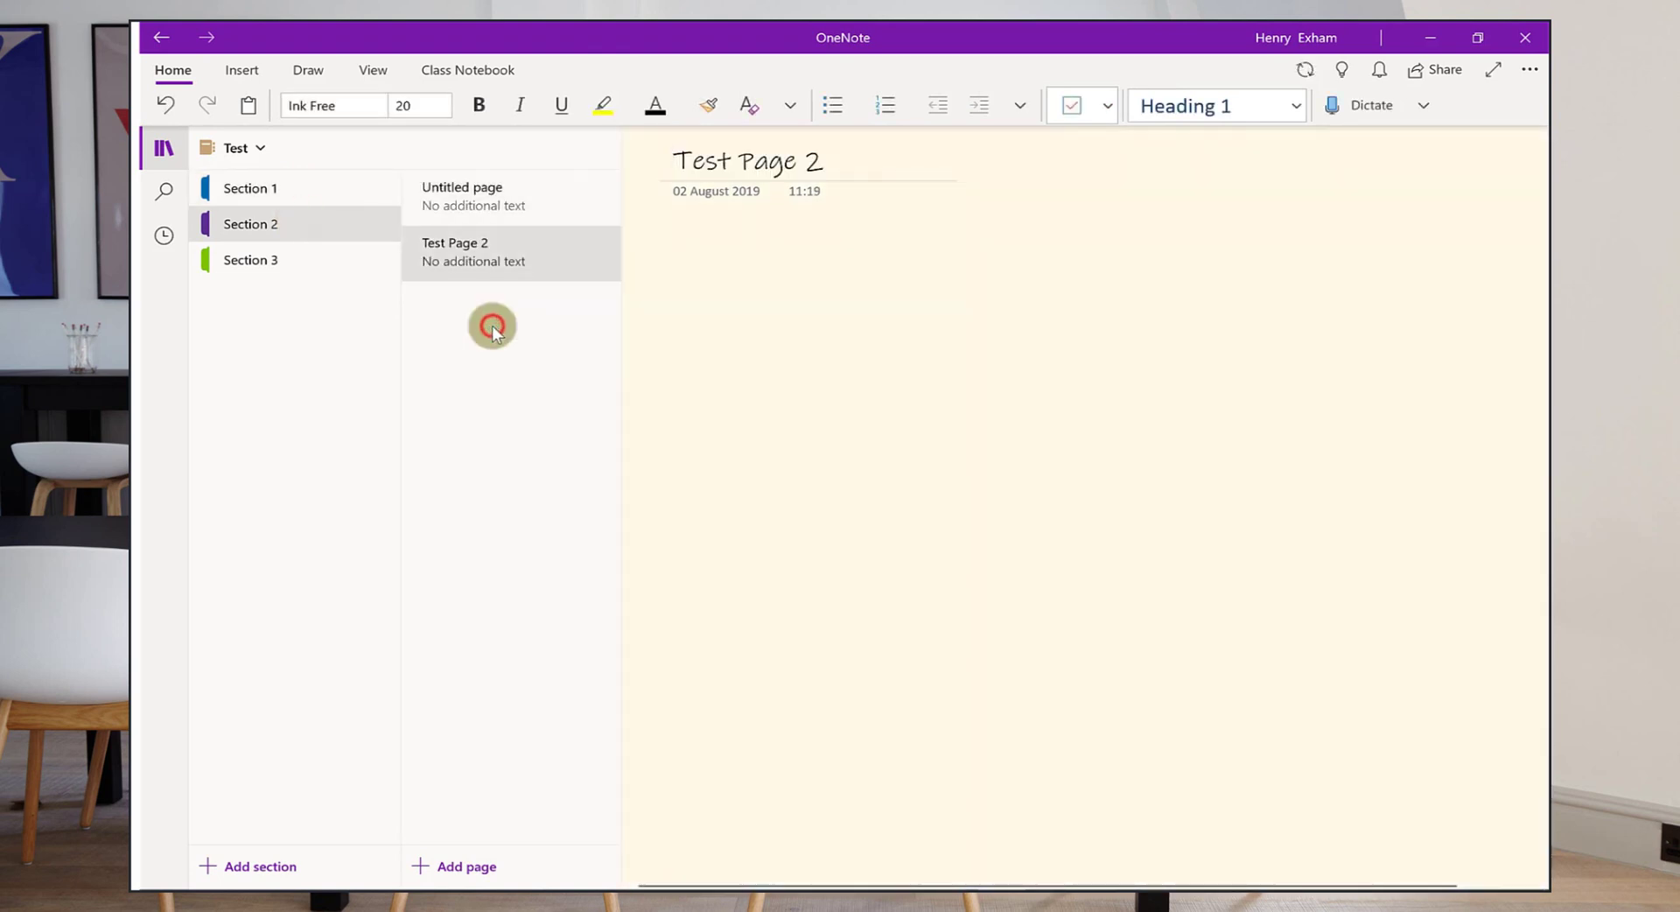
Return to Section 1 and examine the commands offered for Test Page 2 and for the empty areas of the page and section lists
{"action": "left_click", "coordinate": [303, 195]}
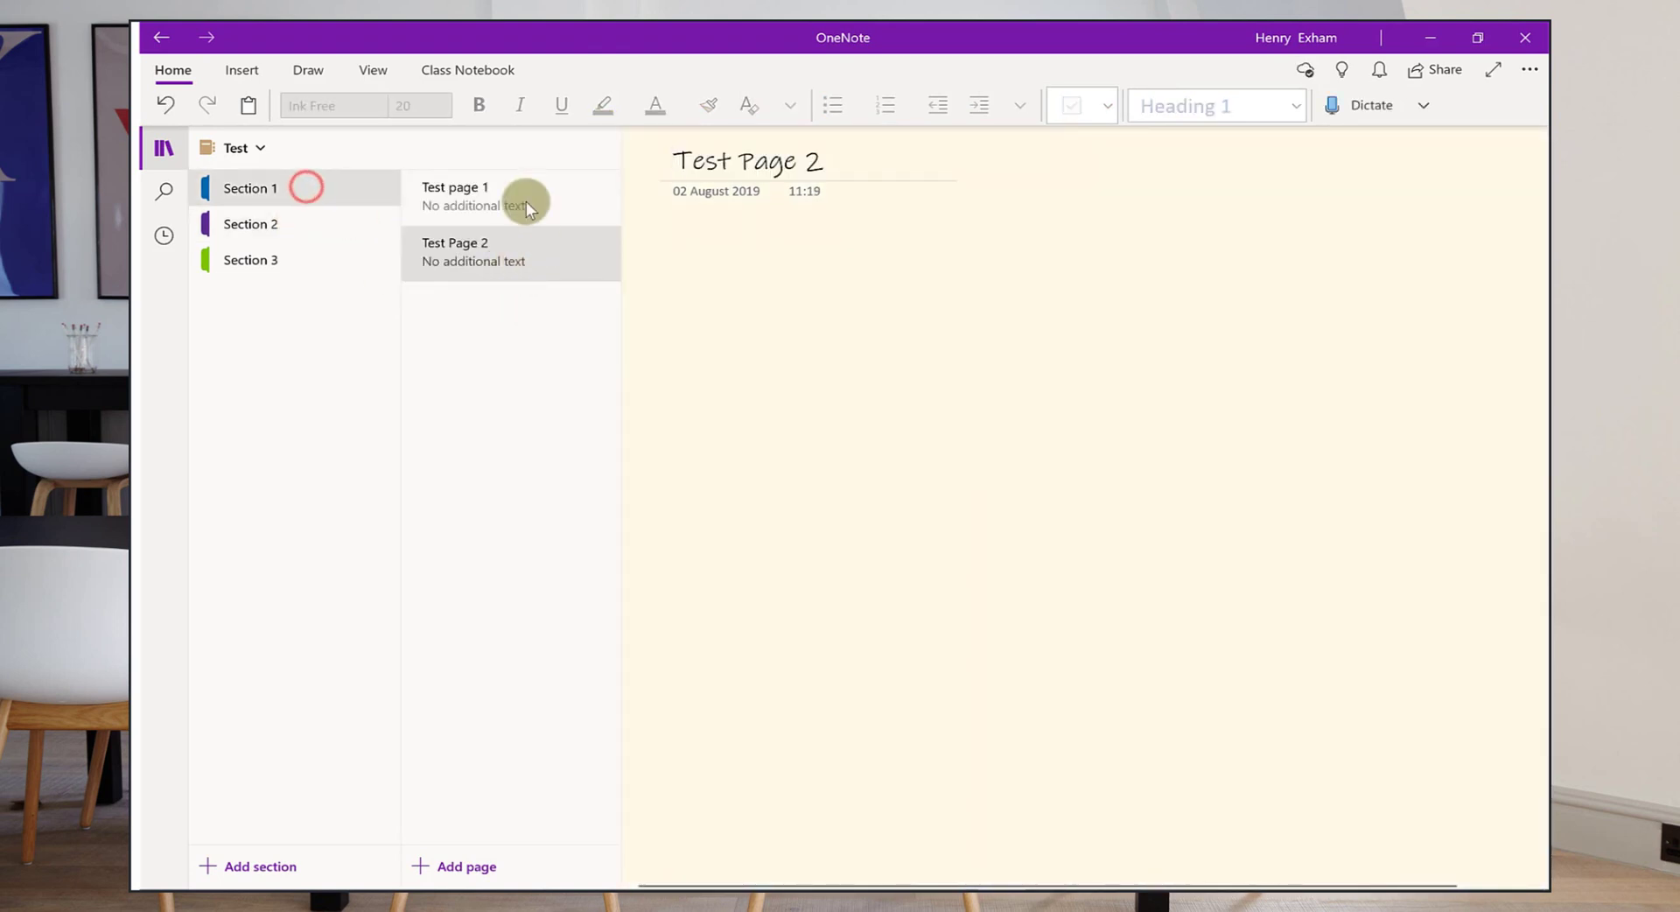
{"action": "right_click", "coordinate": [507, 247]}
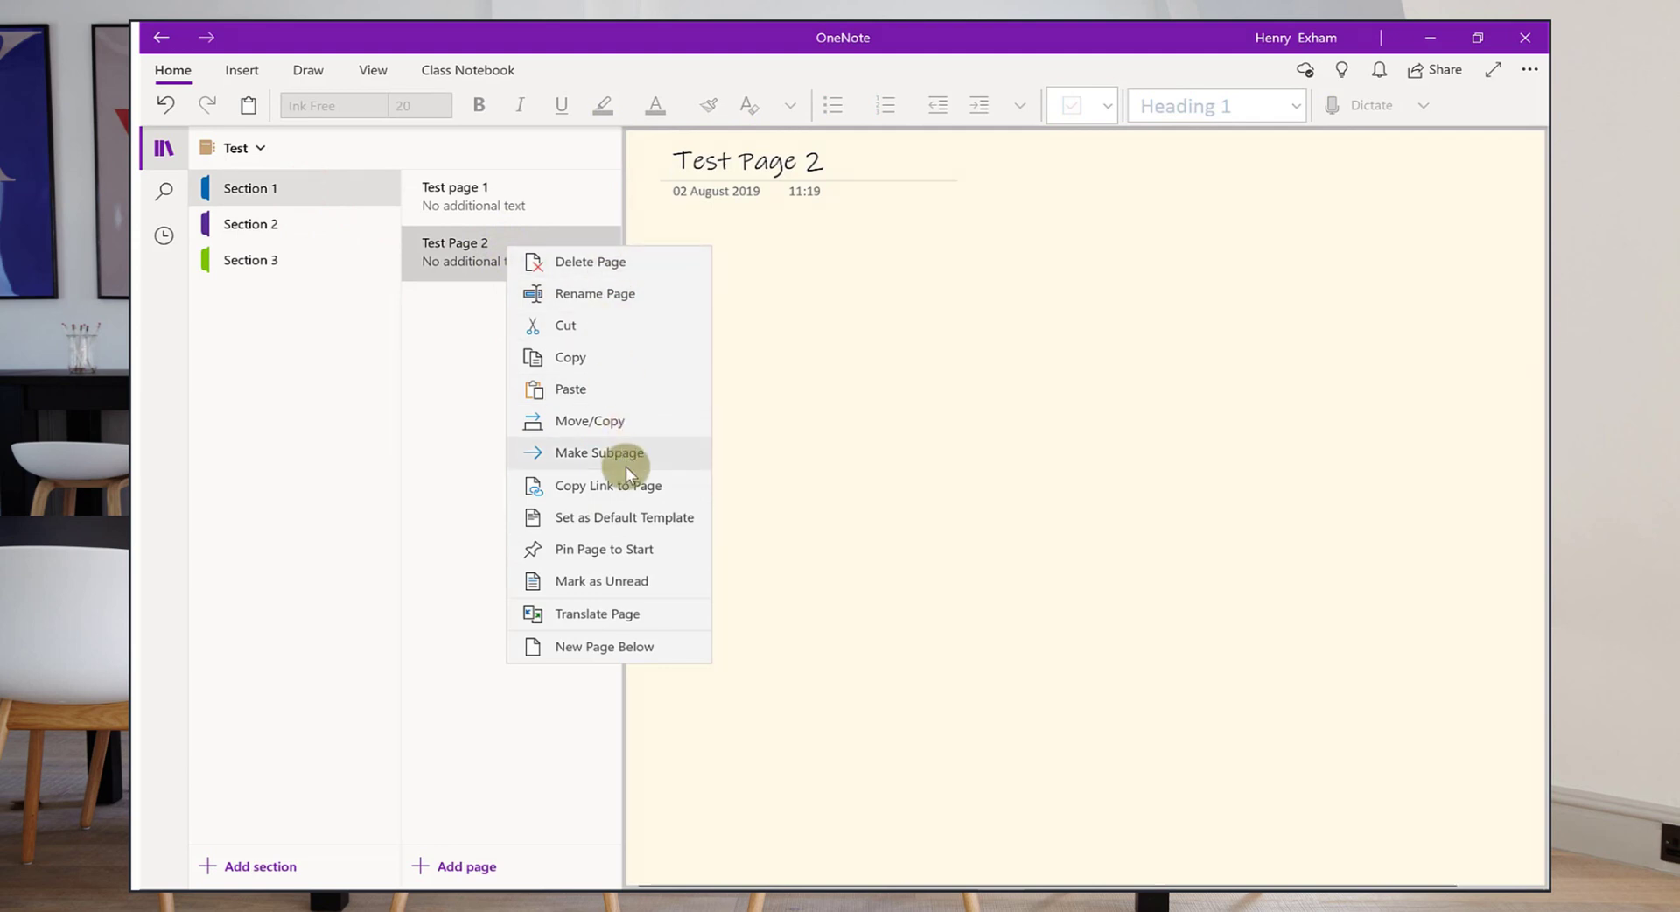
{"action": "left_click", "coordinate": [458, 420]}
{"action": "right_click", "coordinate": [460, 435]}
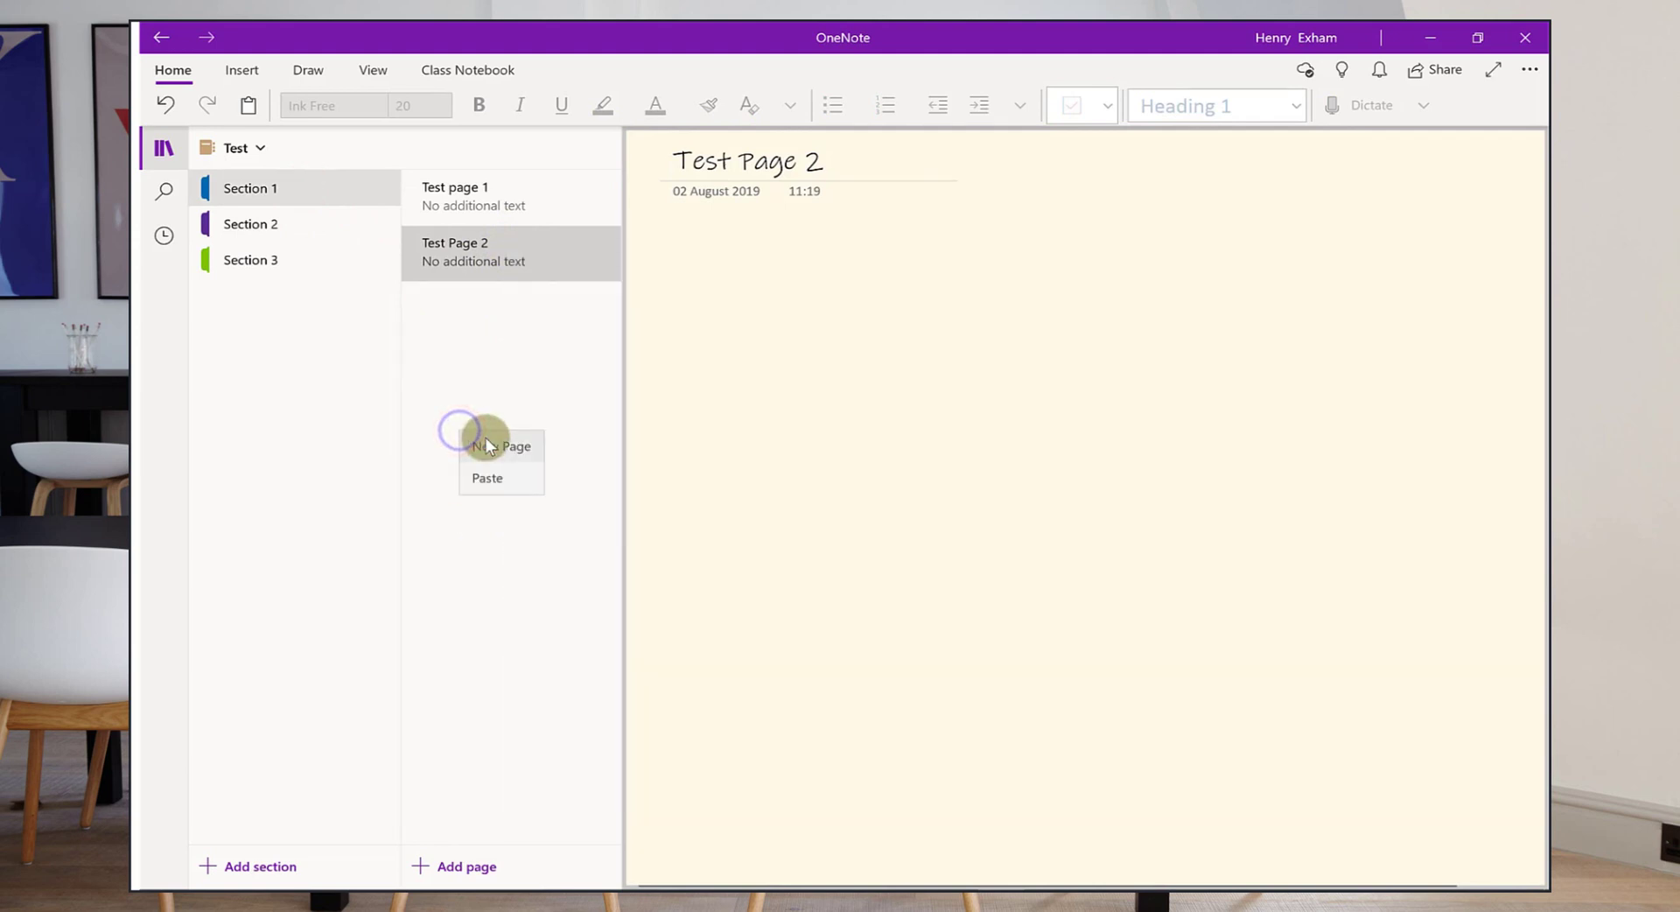
{"action": "right_click", "coordinate": [289, 424]}
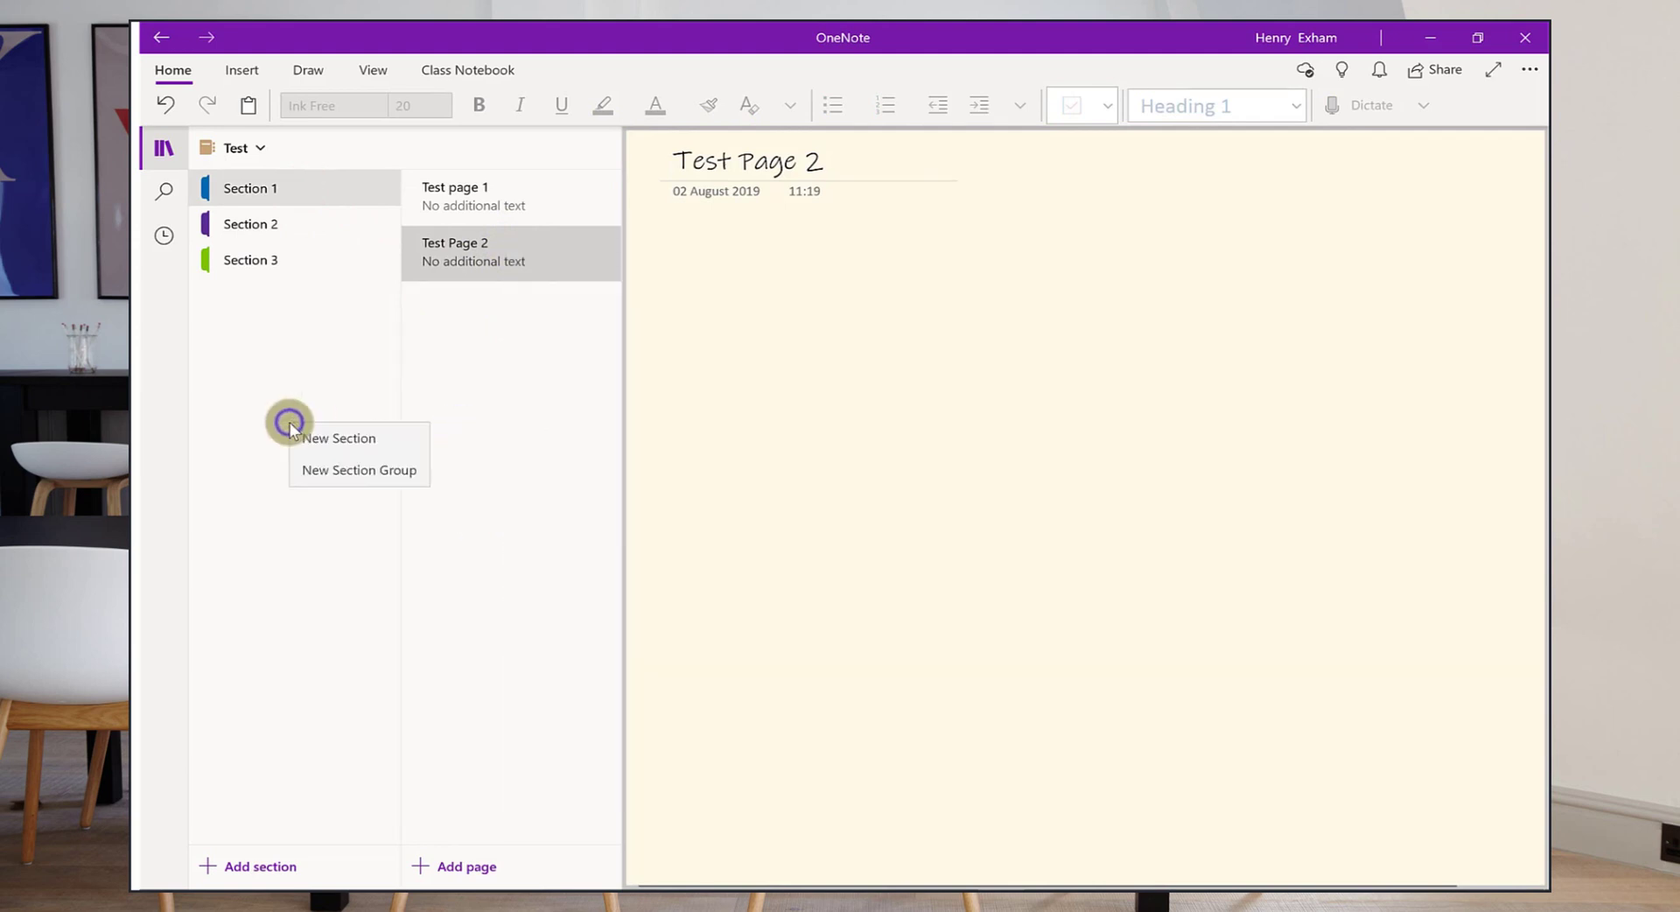
Write "iuhdwaf" as a note on Test Page 2 and move its container around the page, well away from the title
{"action": "left_click", "coordinate": [915, 315]}
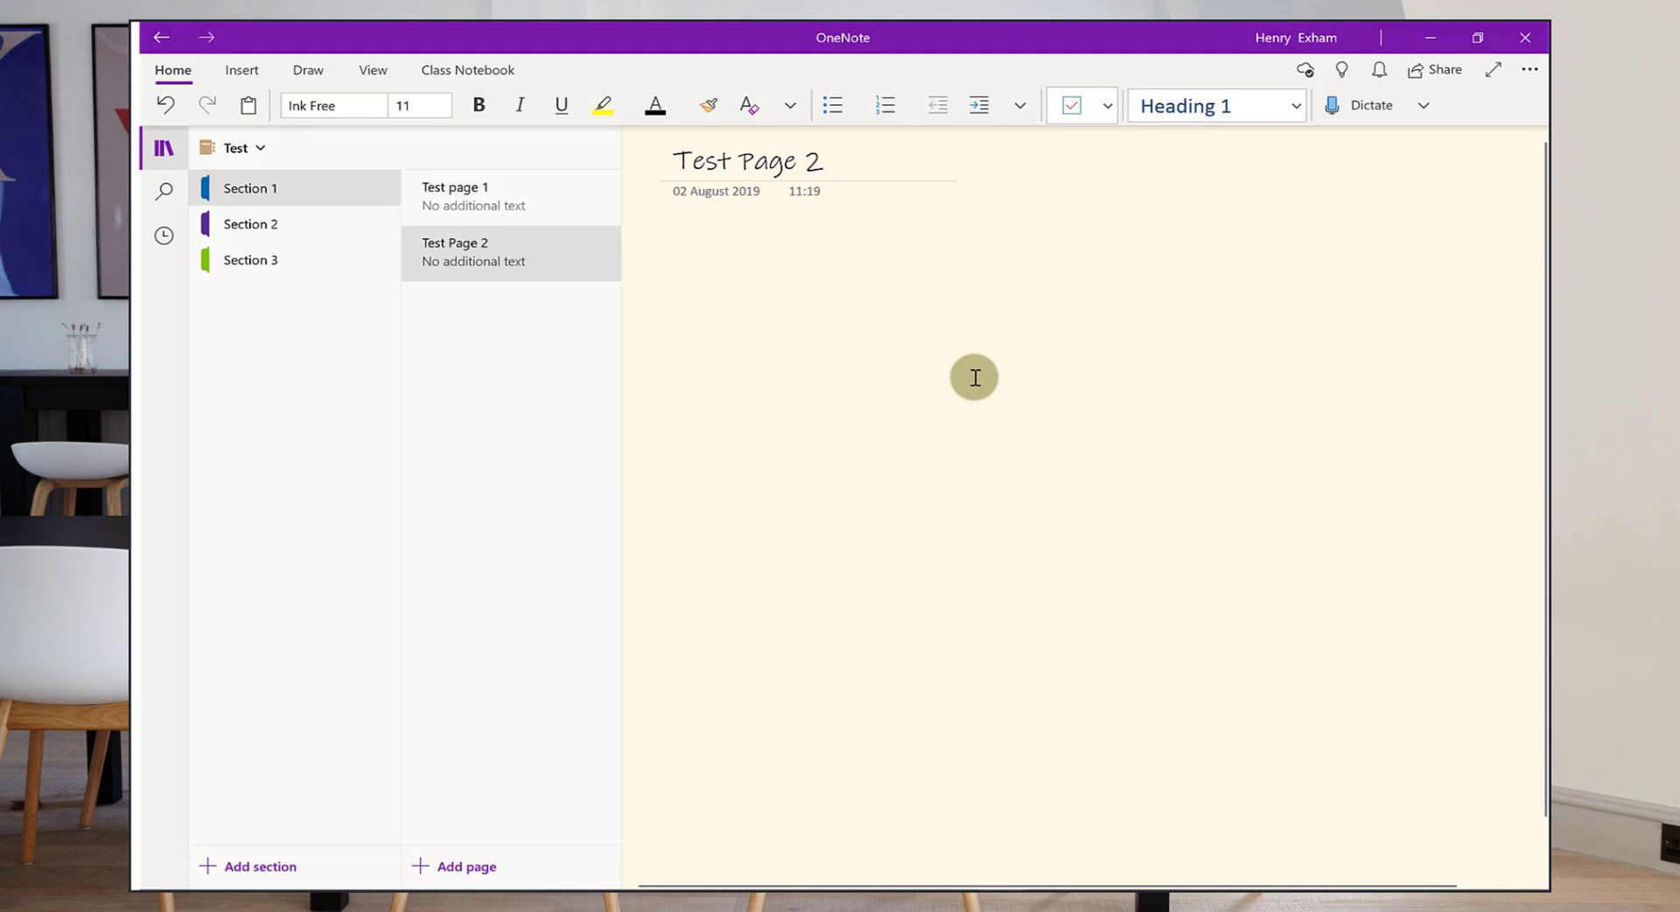
{"action": "scroll", "coordinate": [975, 377], "scroll_direction": "down", "scroll_amount": 5}
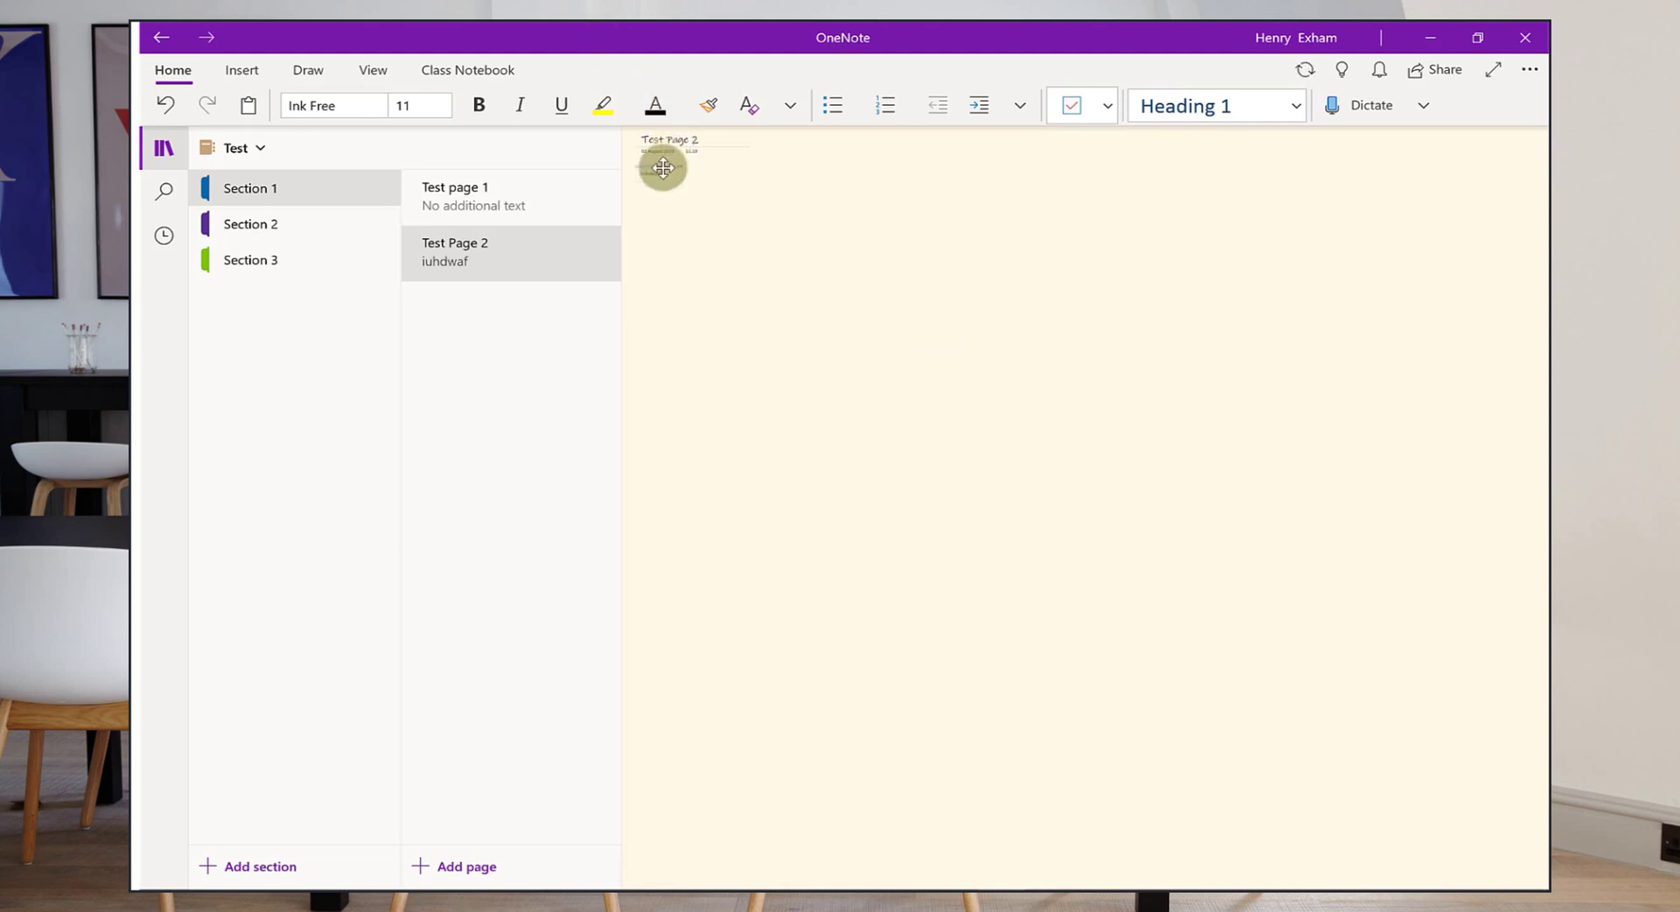
{"action": "left_click_drag", "start_coordinate": [662, 168], "coordinate": [1365, 332]}
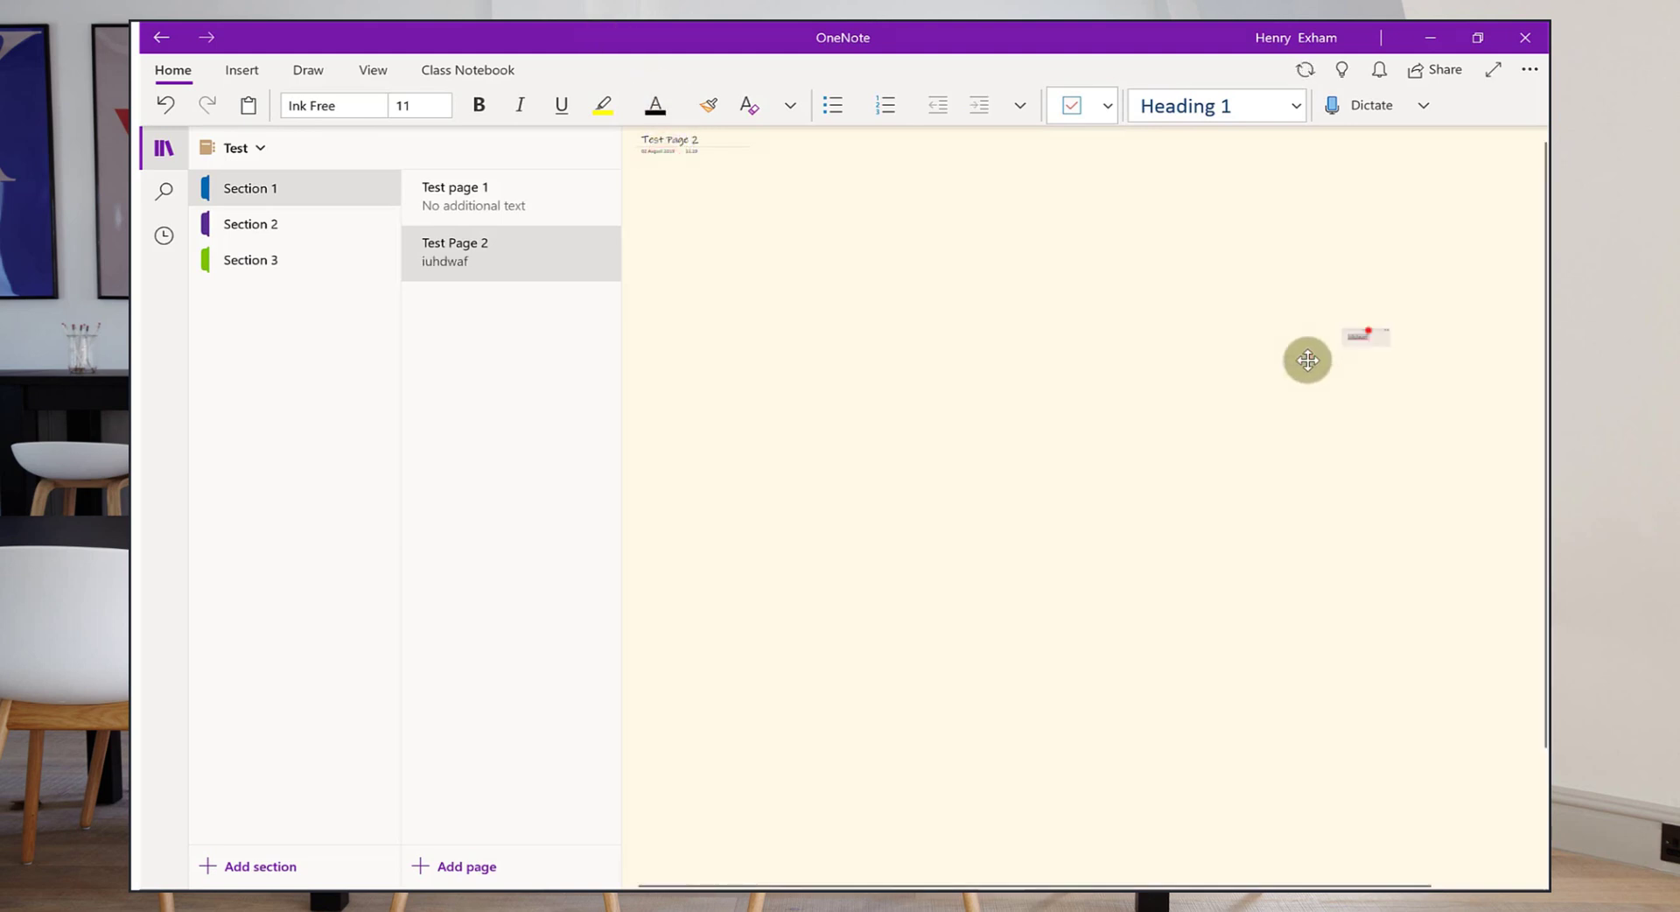
{"action": "scroll", "coordinate": [930, 461], "scroll_direction": "up", "scroll_amount": 3}
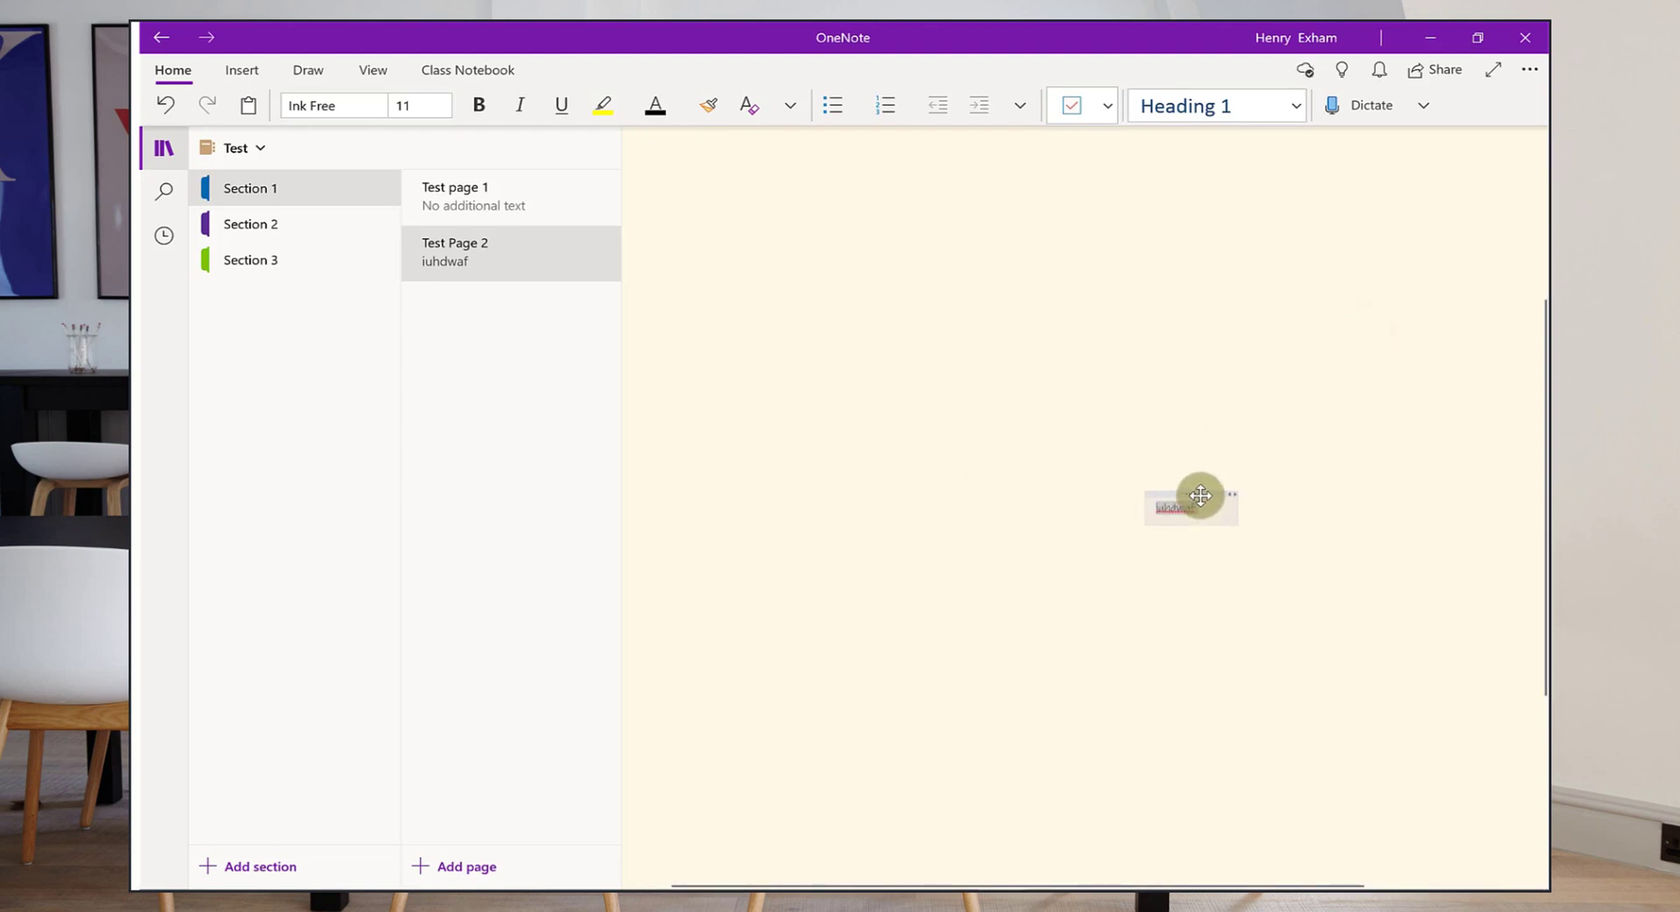
{"action": "left_click_drag", "start_coordinate": [1201, 495], "coordinate": [835, 306]}
{"action": "scroll", "coordinate": [836, 307], "scroll_direction": "up", "scroll_amount": 6}
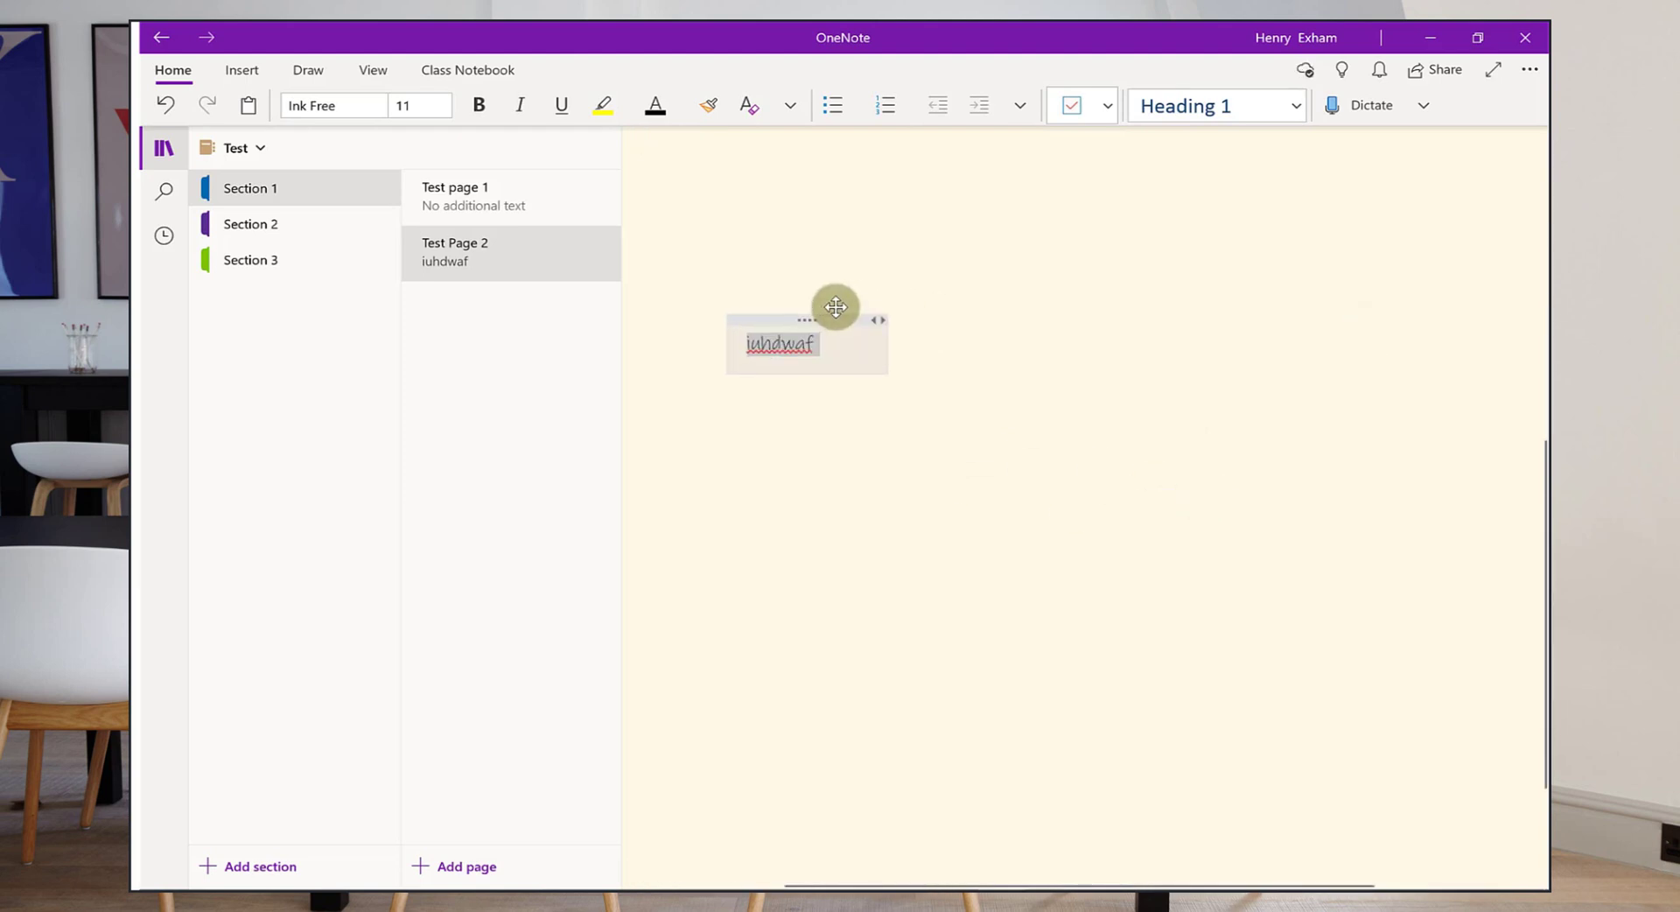
{"action": "scroll", "coordinate": [836, 306], "scroll_direction": "left", "scroll_amount": 3}
{"action": "scroll", "coordinate": [835, 306], "scroll_direction": "up", "scroll_amount": 5}
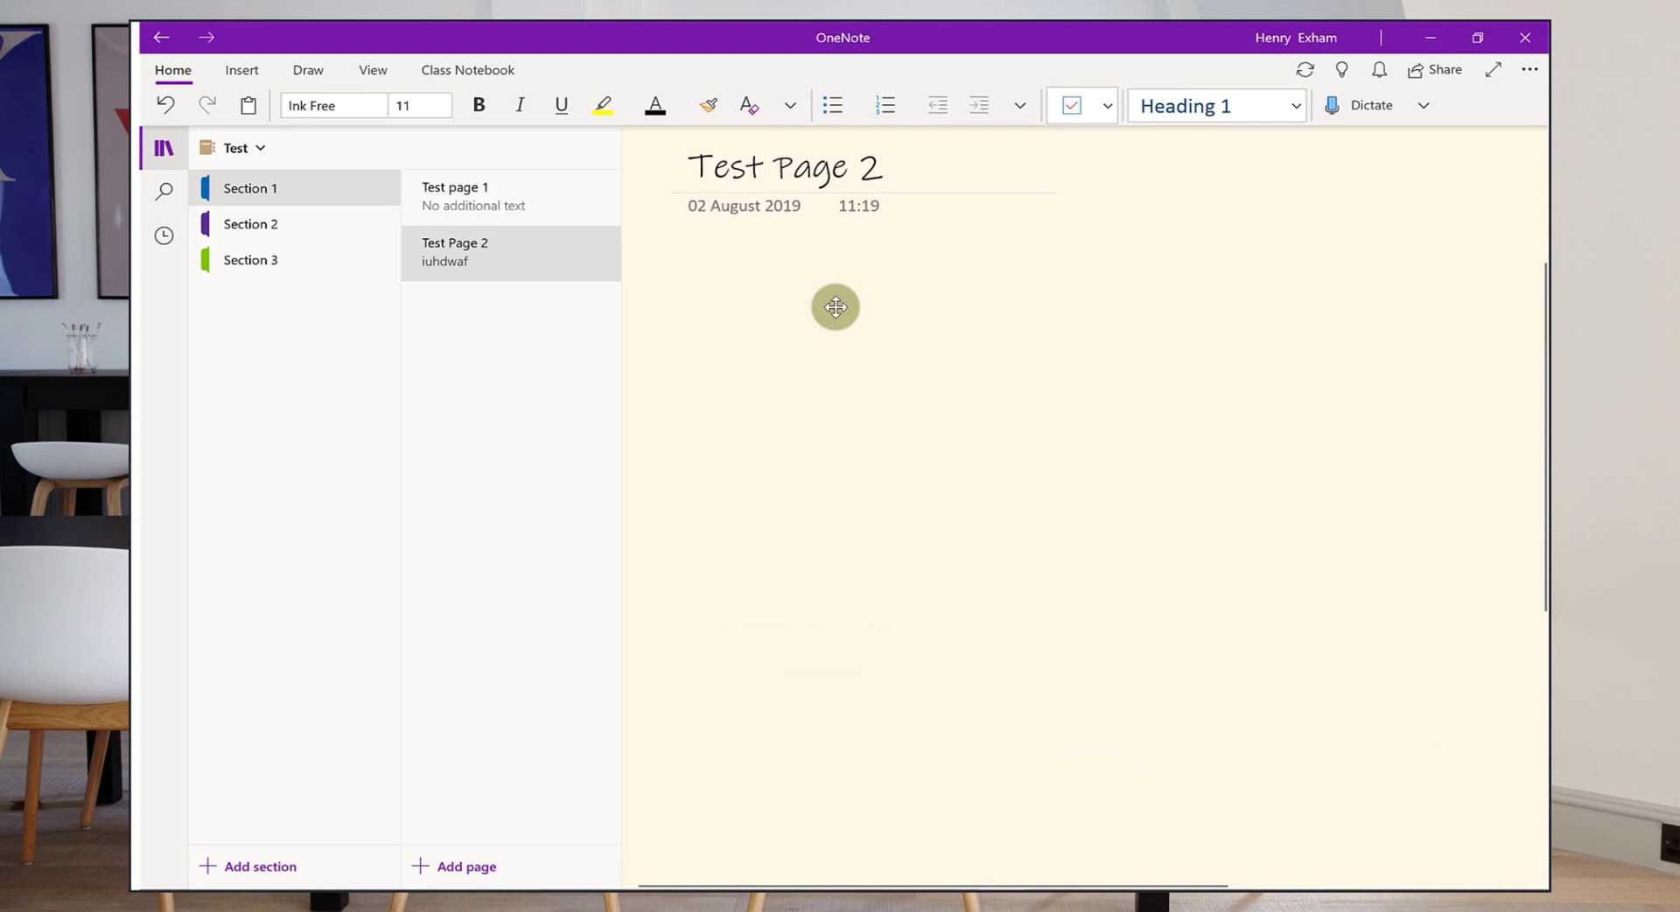
Add a note reading "jhqsd" below the title of Test Page 2 and move it further down the page
{"action": "left_click", "coordinate": [860, 385]}
{"action": "type", "text": "jhqsd"}
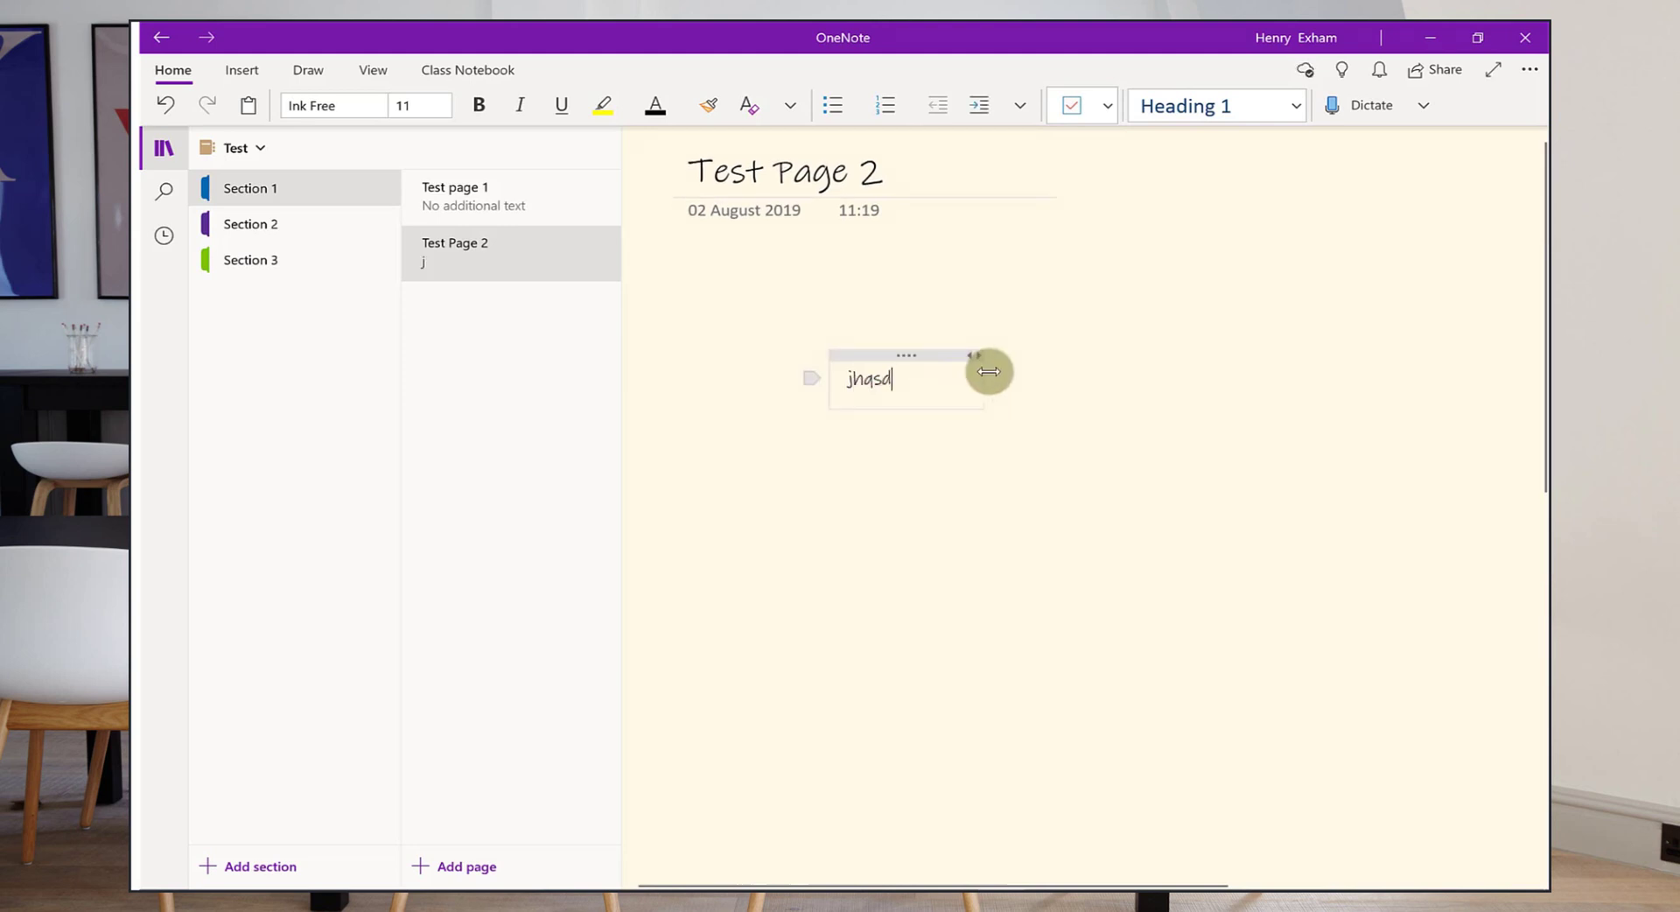
{"action": "left_click", "coordinate": [908, 355]}
{"action": "left_click_drag", "start_coordinate": [842, 448], "coordinate": [1034, 541]}
Add another note reading "kjnasdf" above the "jhqsd" note and move it further left on the page
{"action": "left_click", "coordinate": [968, 378]}
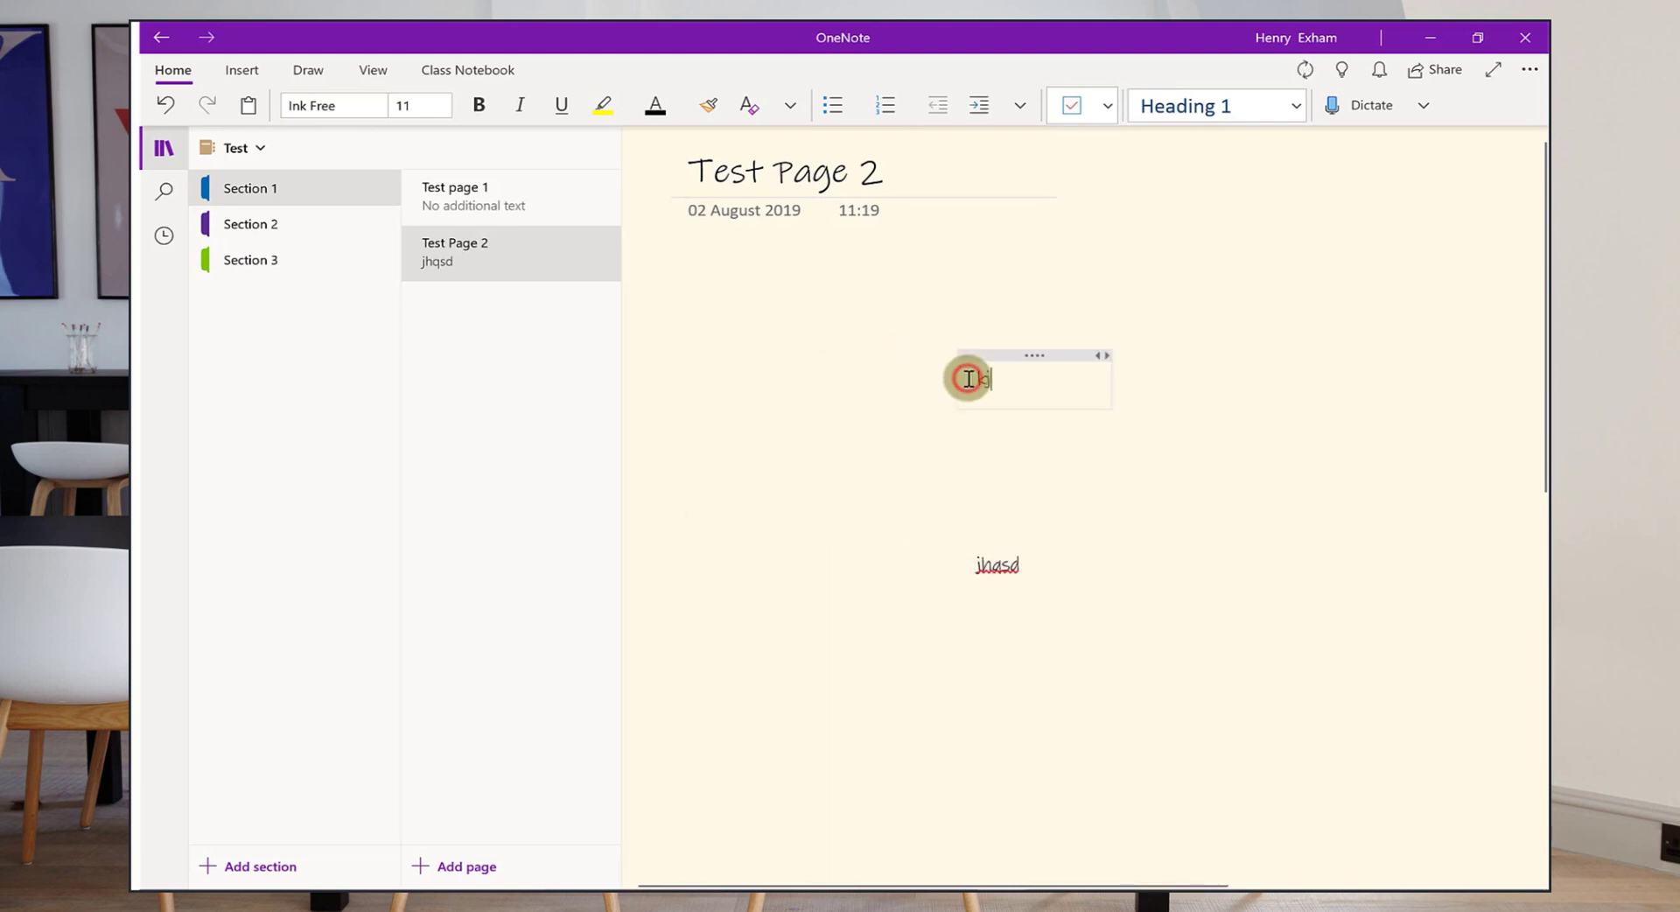
{"action": "type", "text": "kjnasdf"}
{"action": "left_click_drag", "start_coordinate": [1039, 358], "coordinate": [832, 378]}
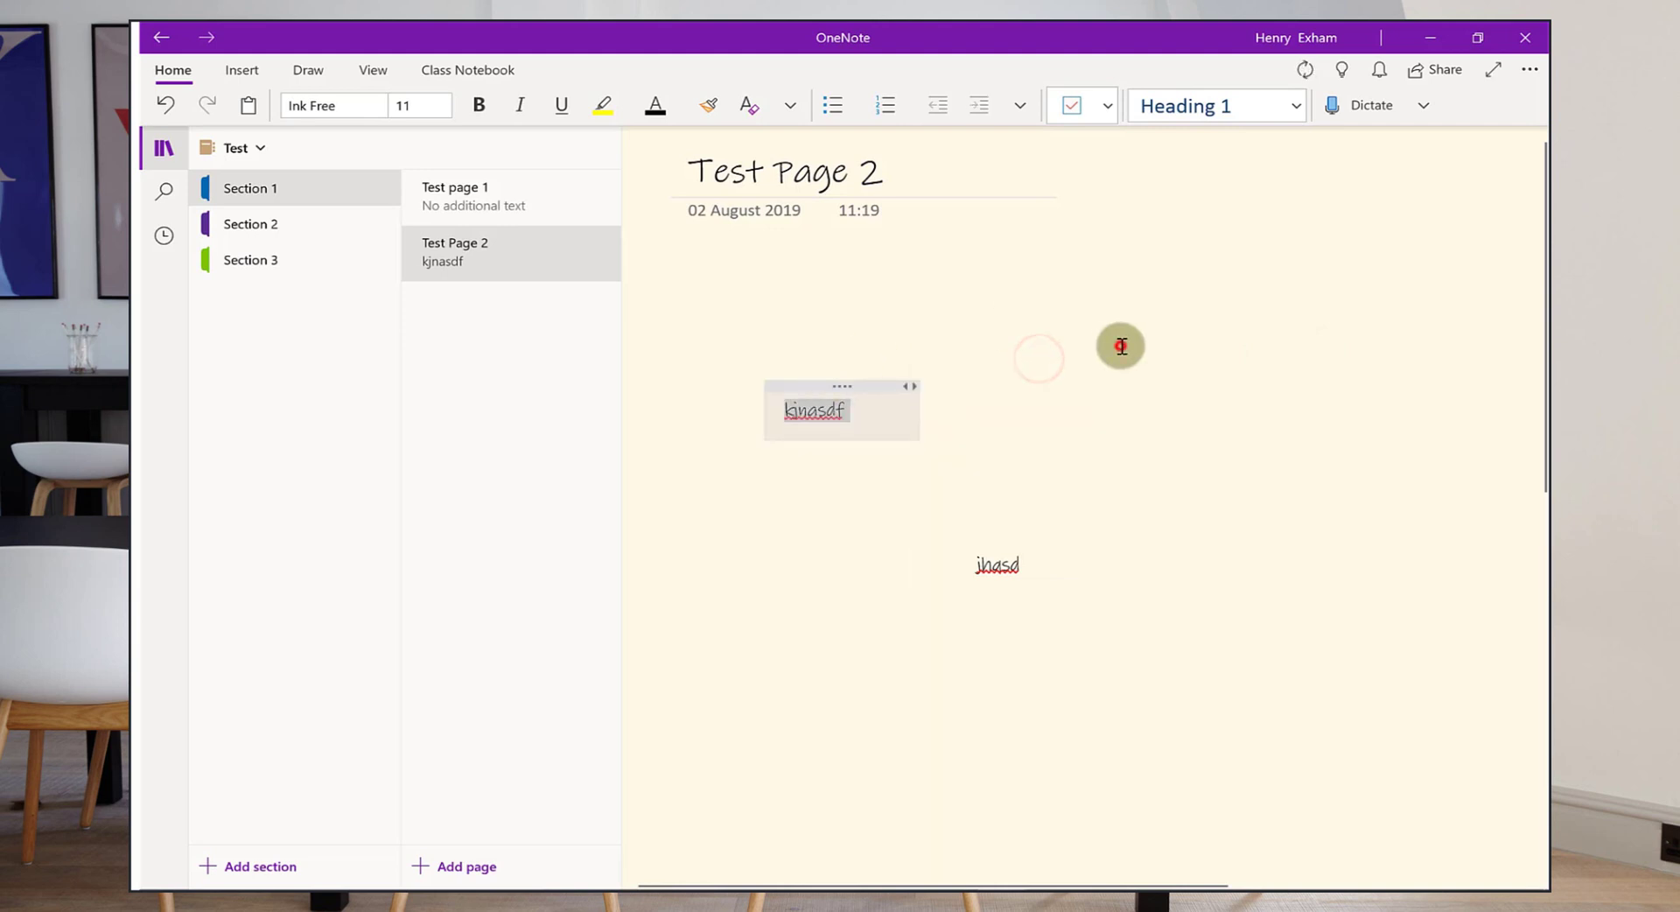
{"action": "left_click", "coordinate": [1120, 346]}
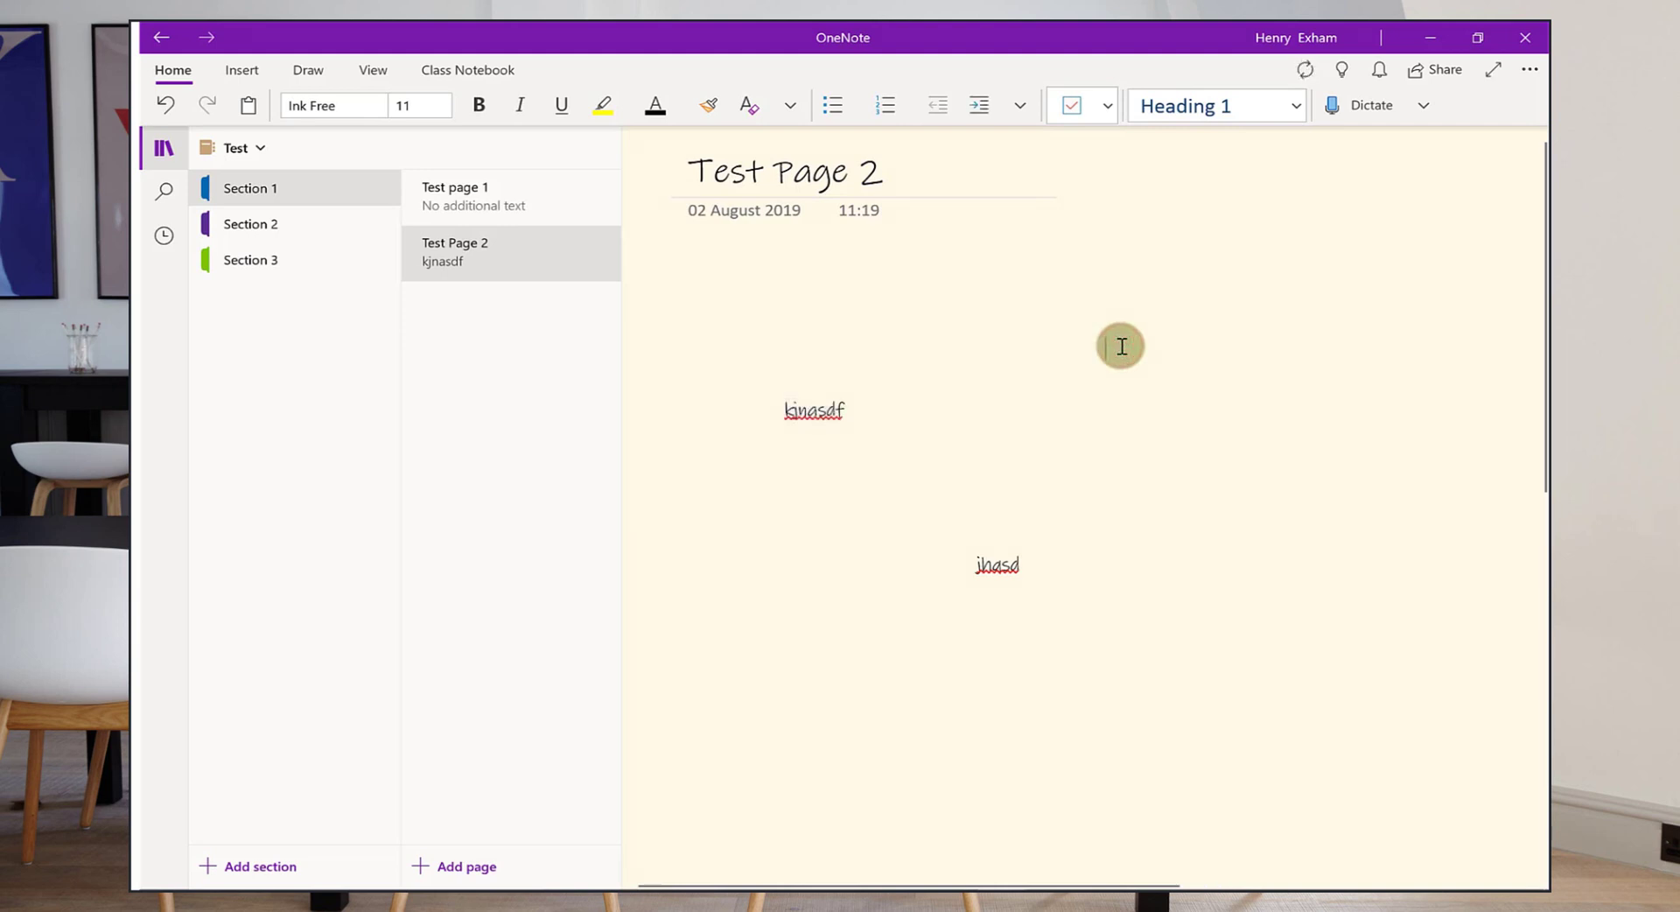
Undo the latest changes to the "kjnasdf" note and redo them
{"action": "left_click", "coordinate": [171, 104]}
{"action": "left_click", "coordinate": [172, 105]}
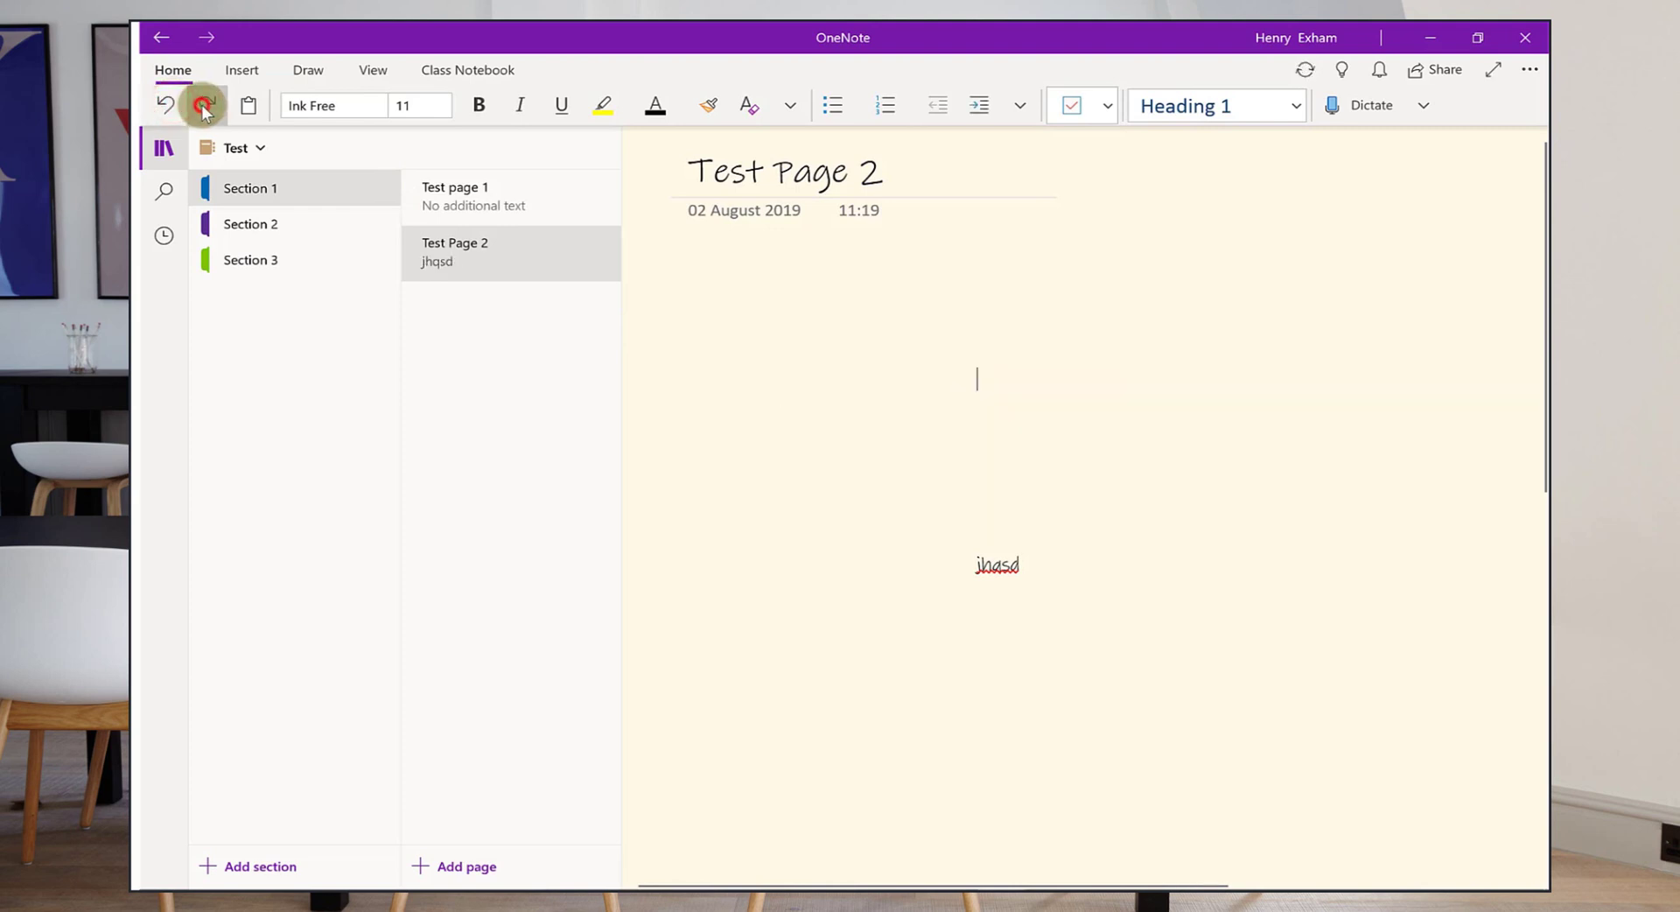
{"action": "left_click", "coordinate": [206, 104]}
{"action": "left_click", "coordinate": [205, 104]}
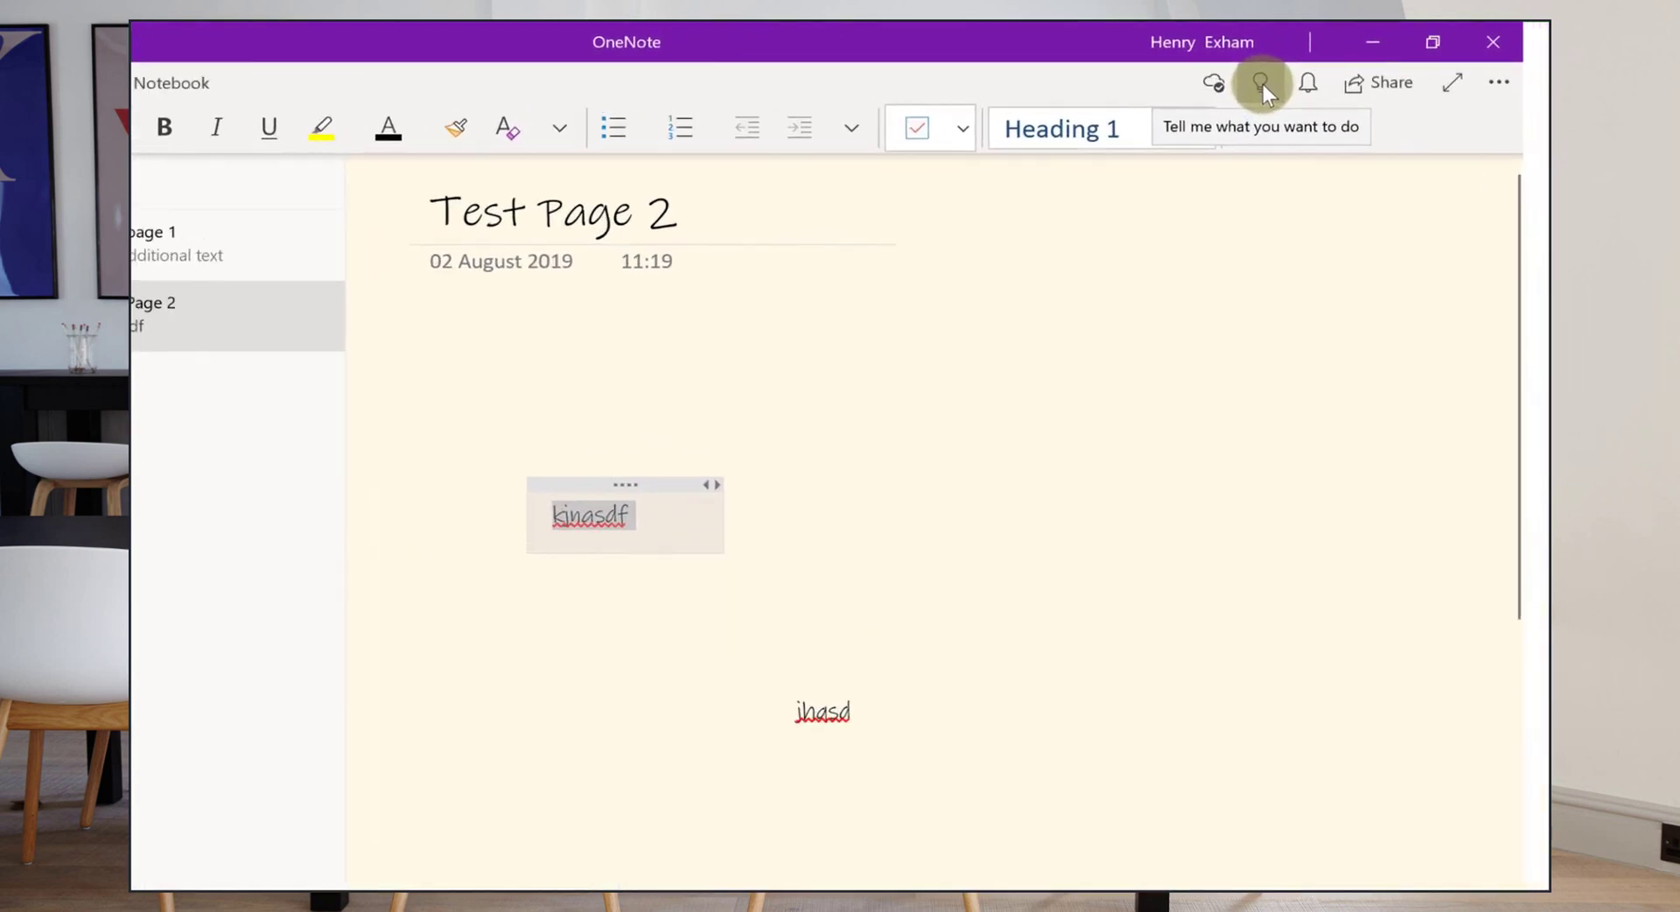
Search the available commands for "font" and look through the font, font colour and font size options it offers
{"action": "left_click", "coordinate": [1261, 83]}
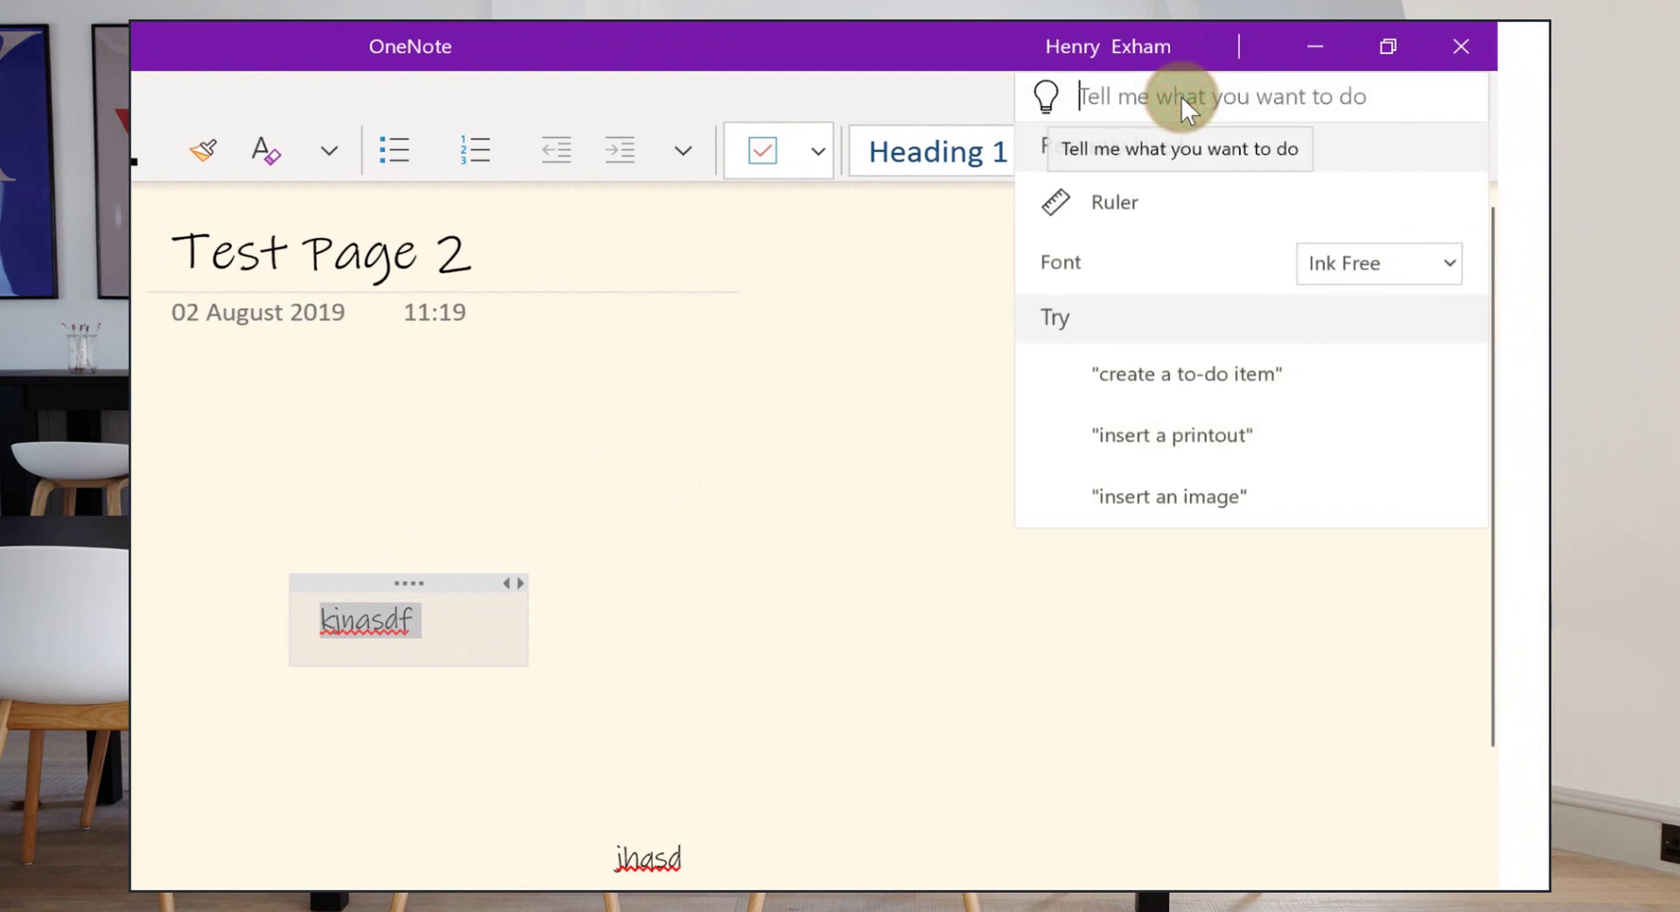
{"action": "type", "text": "fon"}
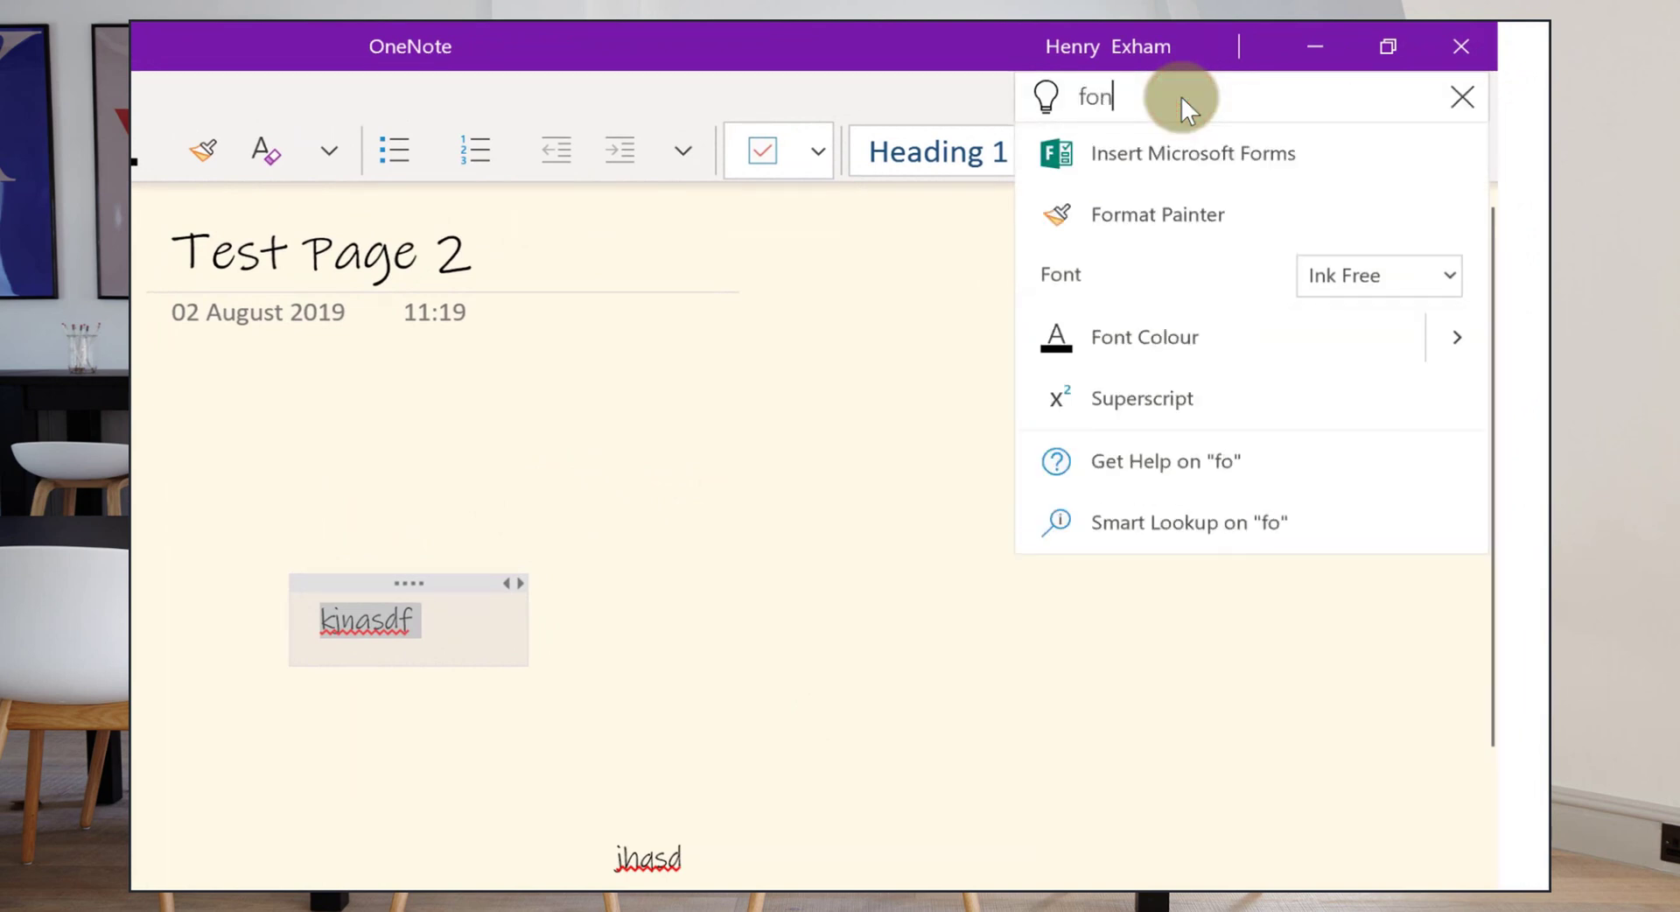
{"action": "type", "text": "t"}
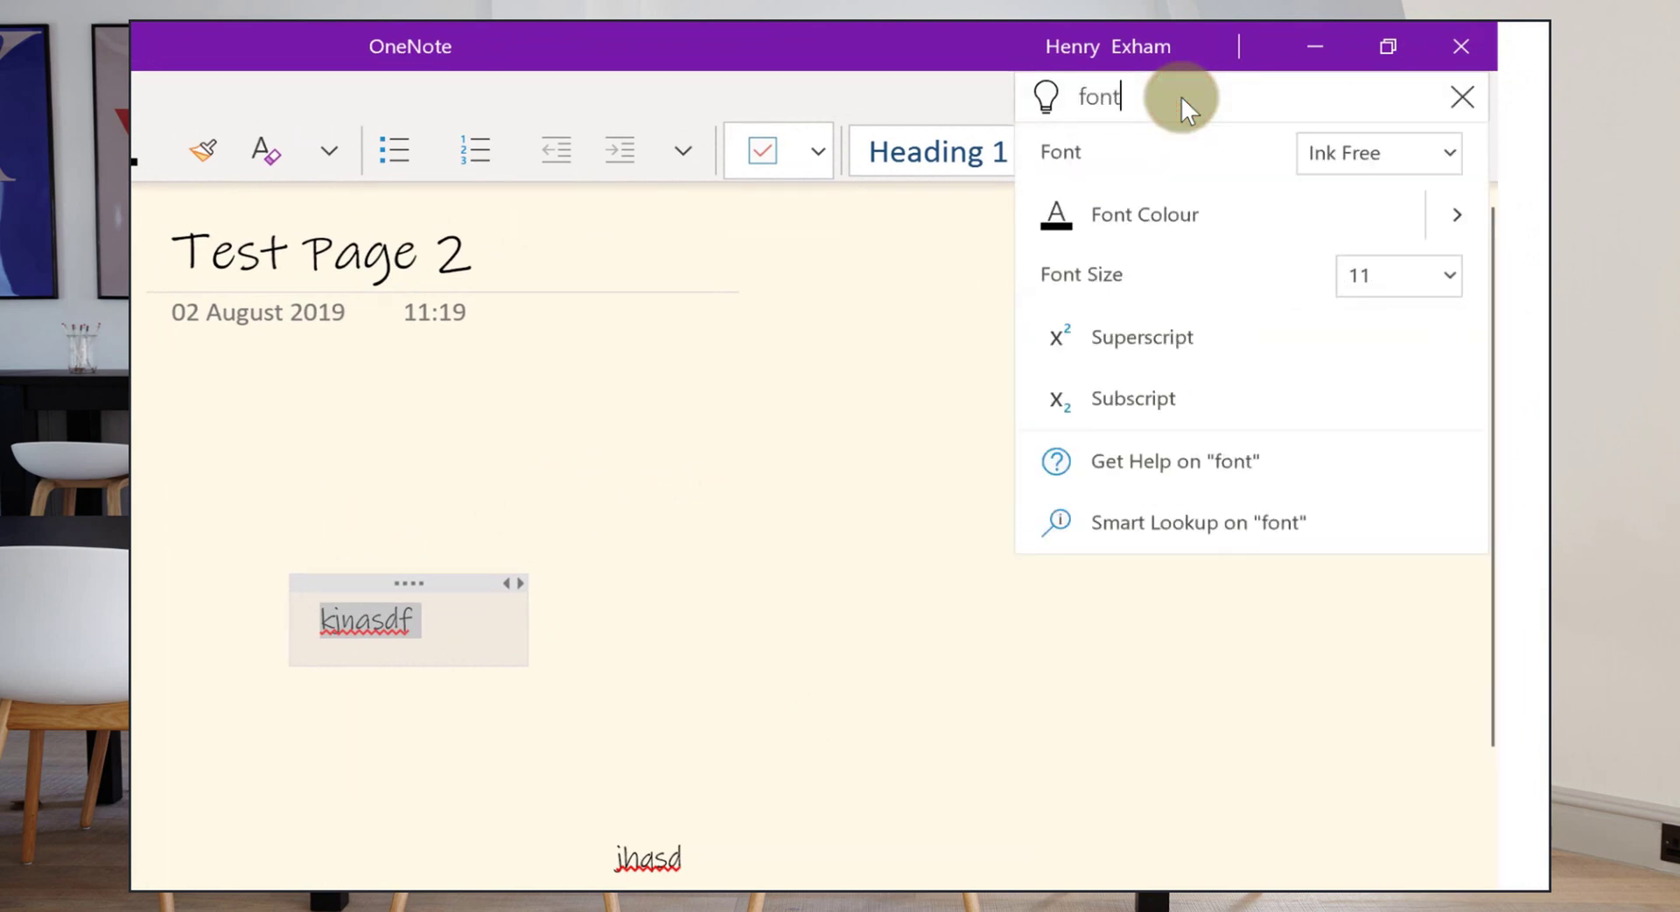
{"action": "left_click", "coordinate": [1430, 158]}
{"action": "left_click", "coordinate": [1443, 212]}
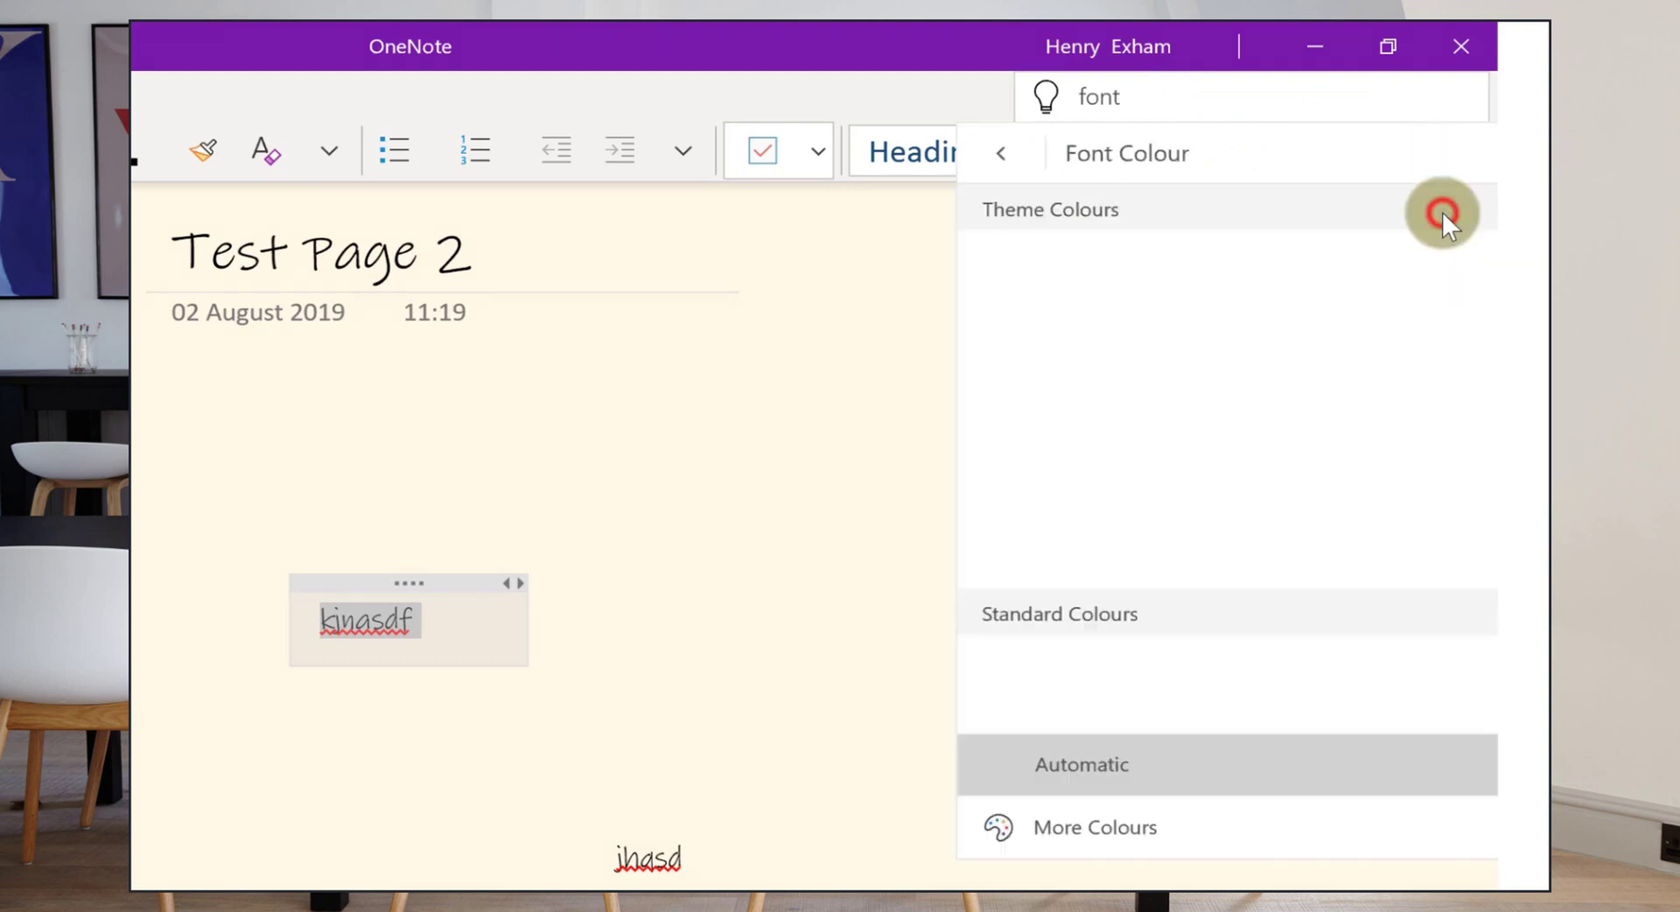
{"action": "left_click", "coordinate": [959, 158]}
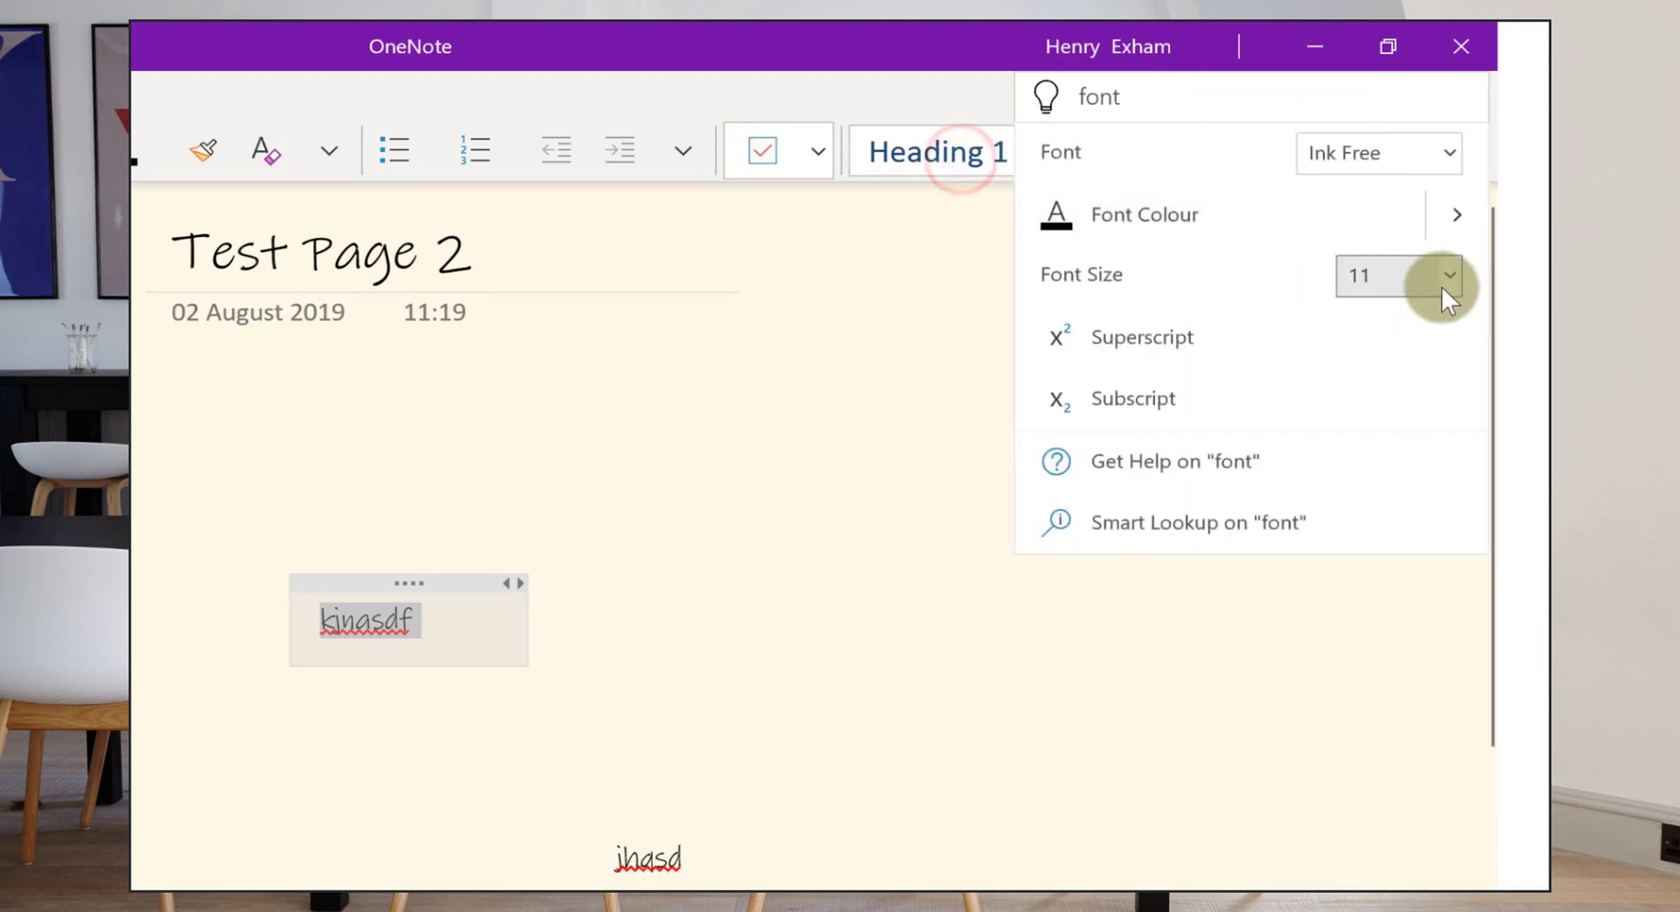
Search the available commands for "rul" and apply Standard Ruled lines to Test Page 2
{"action": "left_click", "coordinate": [1148, 105]}
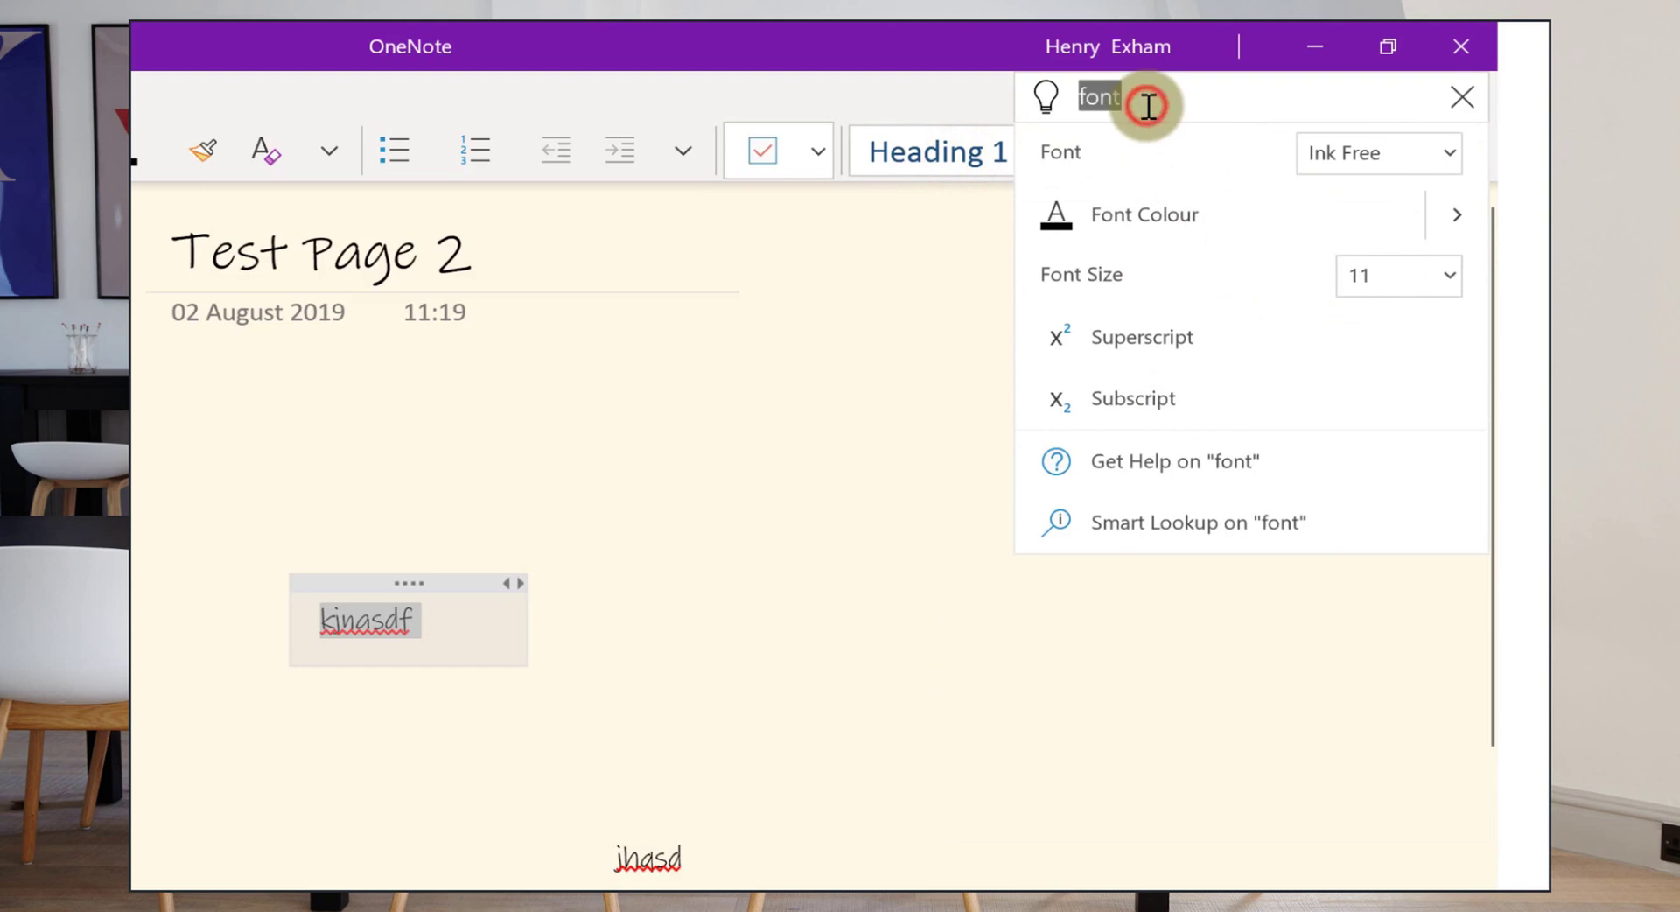
{"action": "type", "text": "rul"}
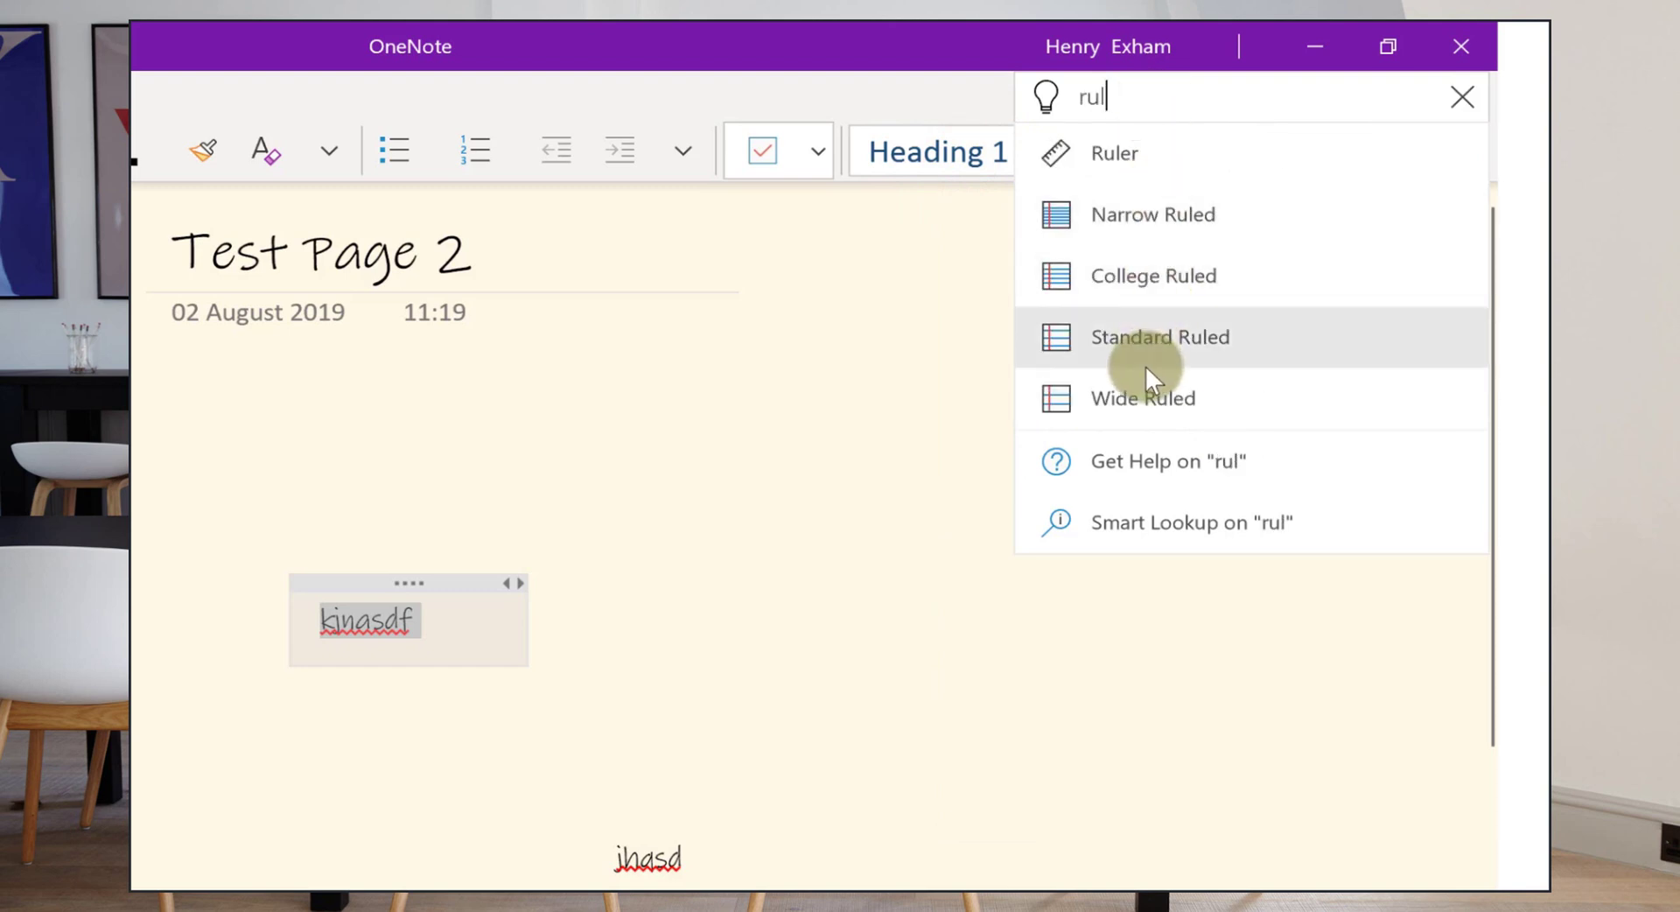
{"action": "left_click", "coordinate": [1174, 339]}
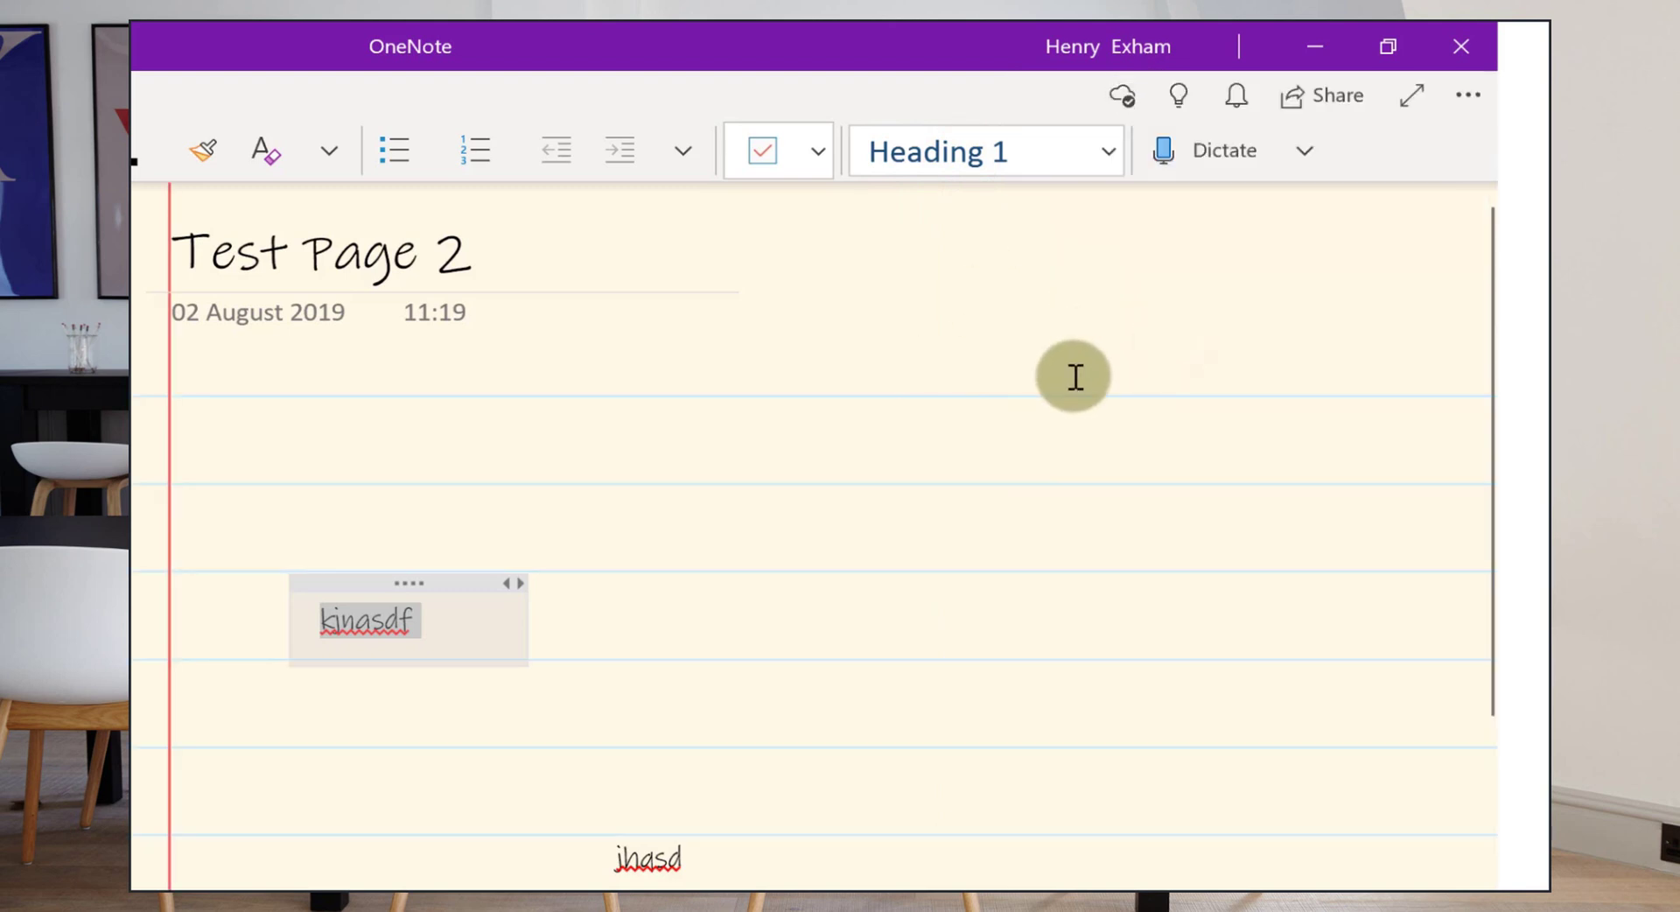
Open the command search again with its recently used commands and suggestions
{"action": "left_click", "coordinate": [1175, 99]}
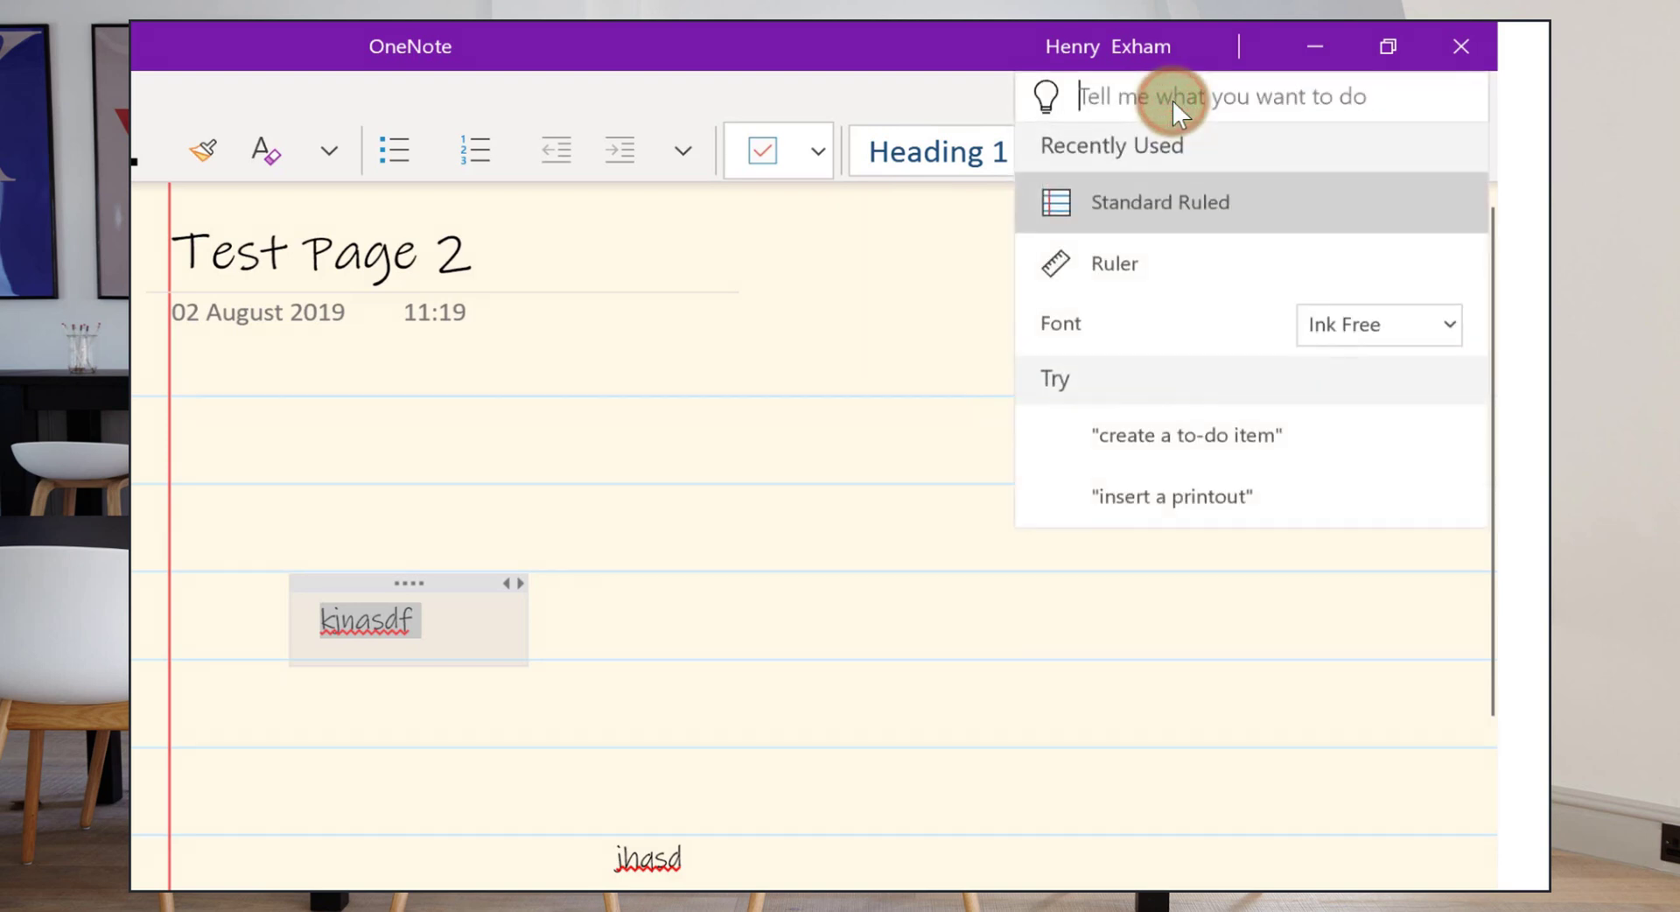